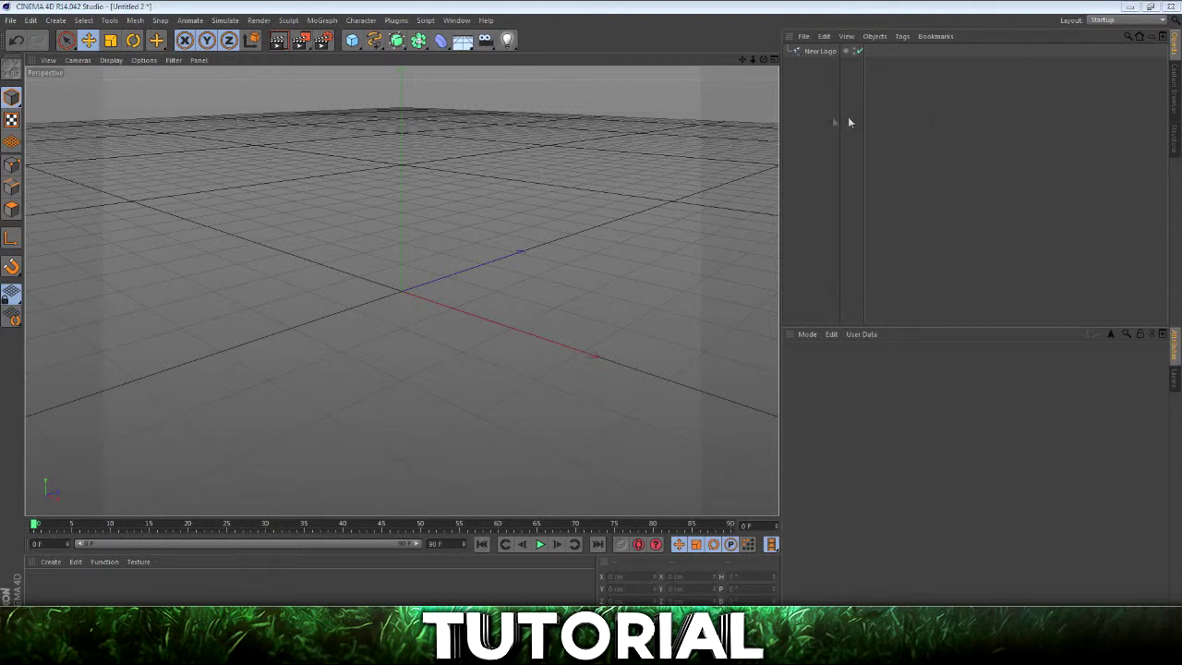
Switch to the tutorial.c4d project to examine the finished fractured logo, and return to the Untitled 2 project with the New Logo spline.
click(816, 52)
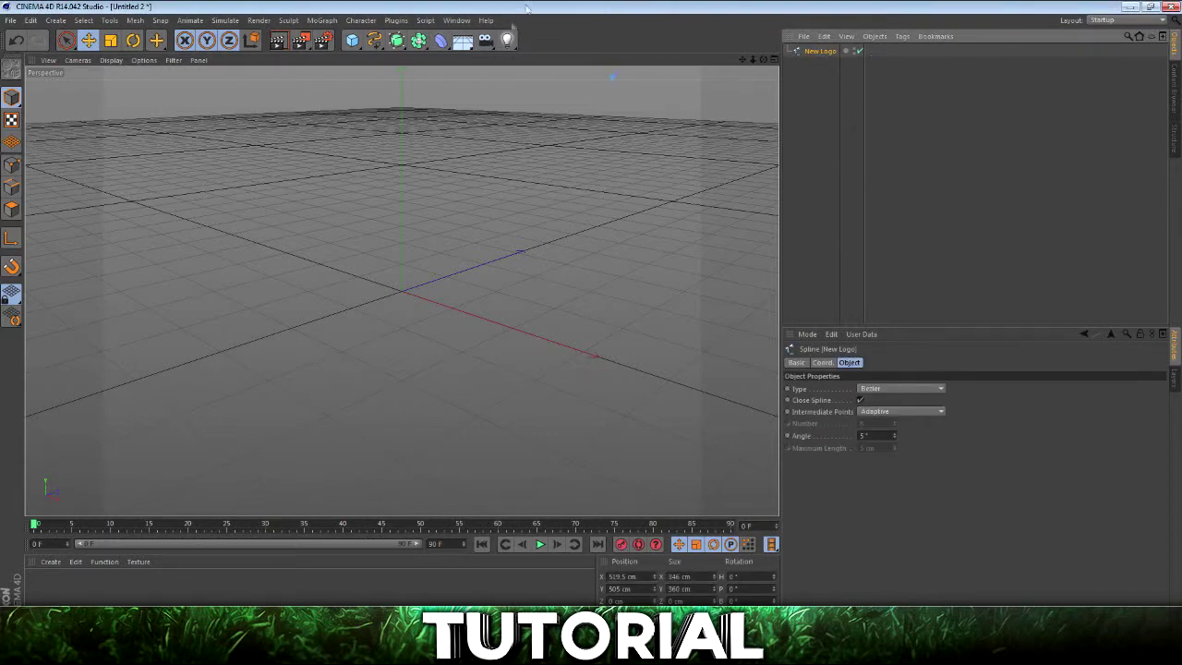
click(456, 19)
click(473, 298)
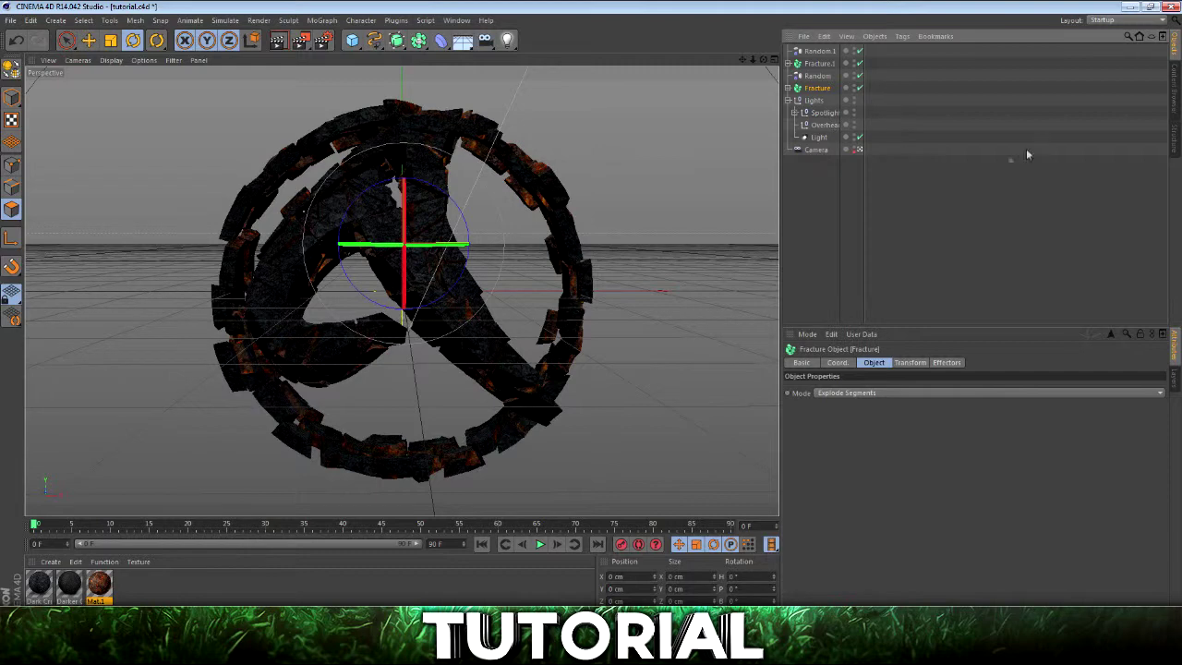
click(456, 20)
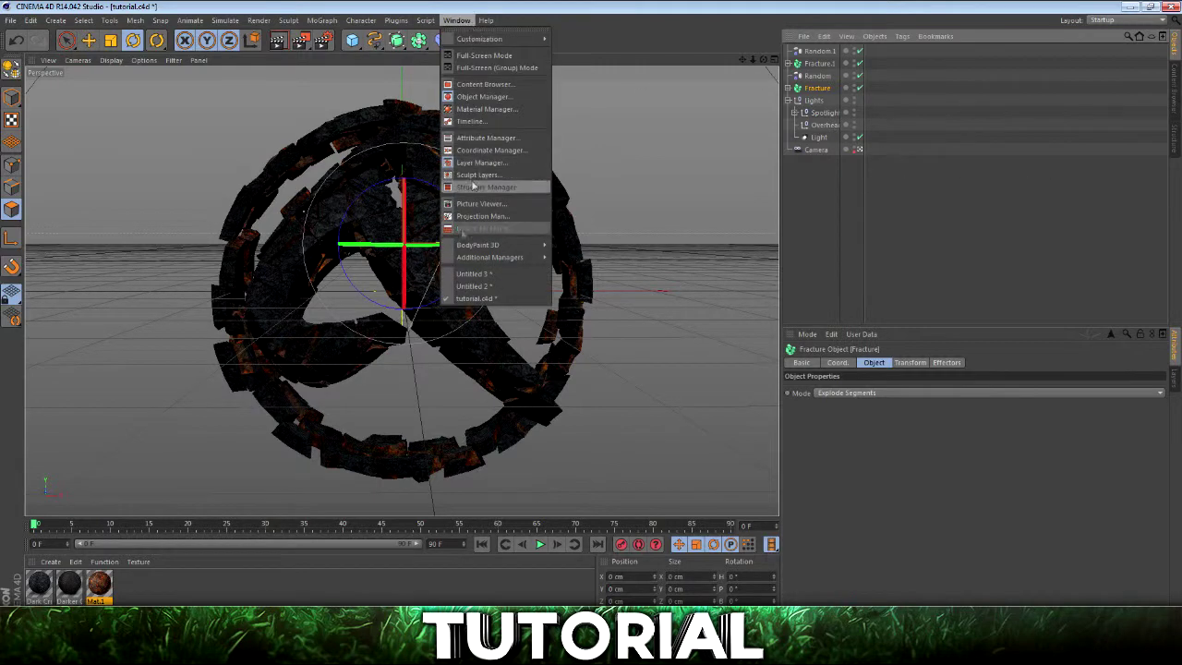
click(471, 287)
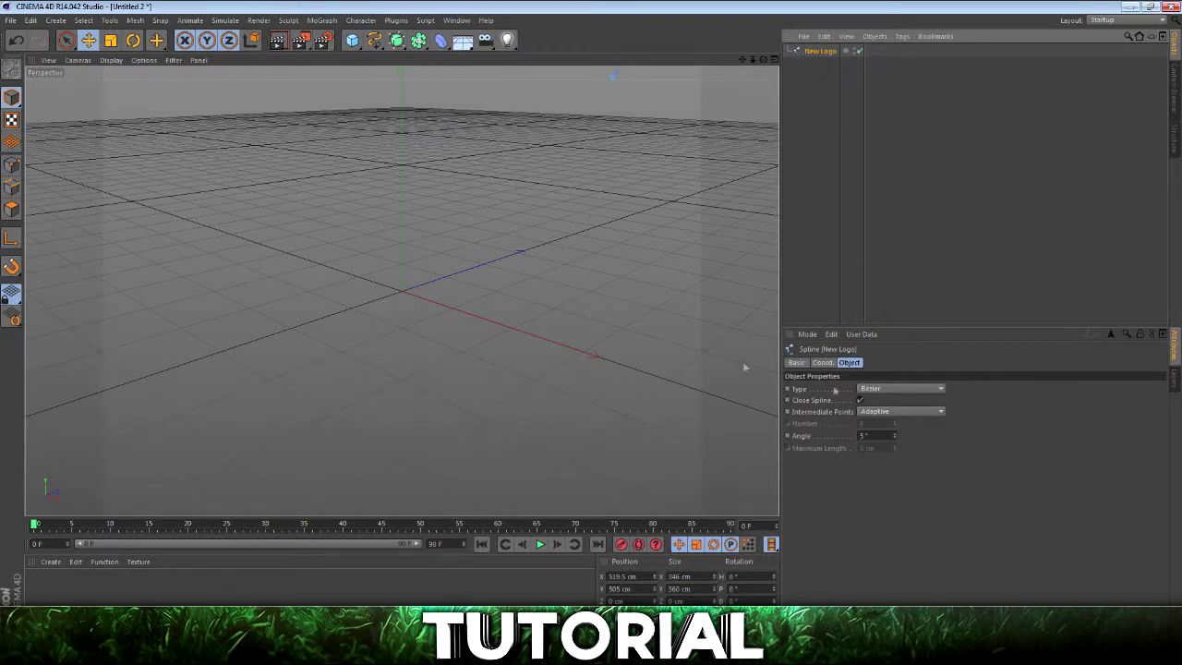
Centre the New Logo spline in the scene by setting its X and Y positions to 0.
double_click(632, 578)
click(1013, 218)
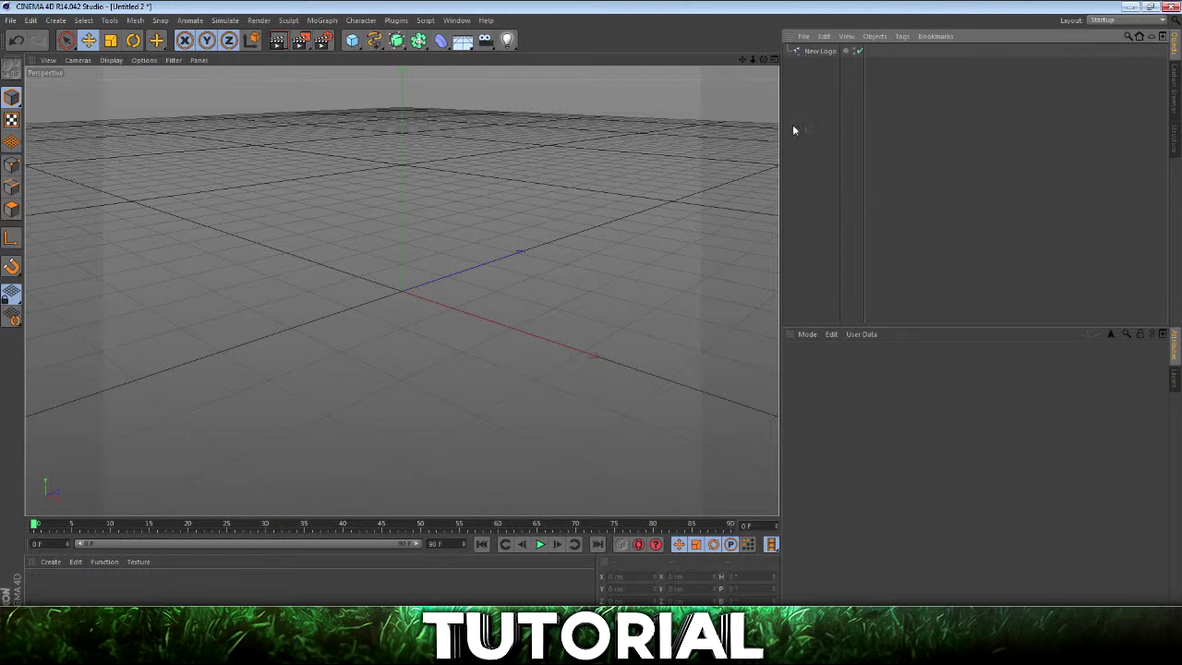
click(820, 51)
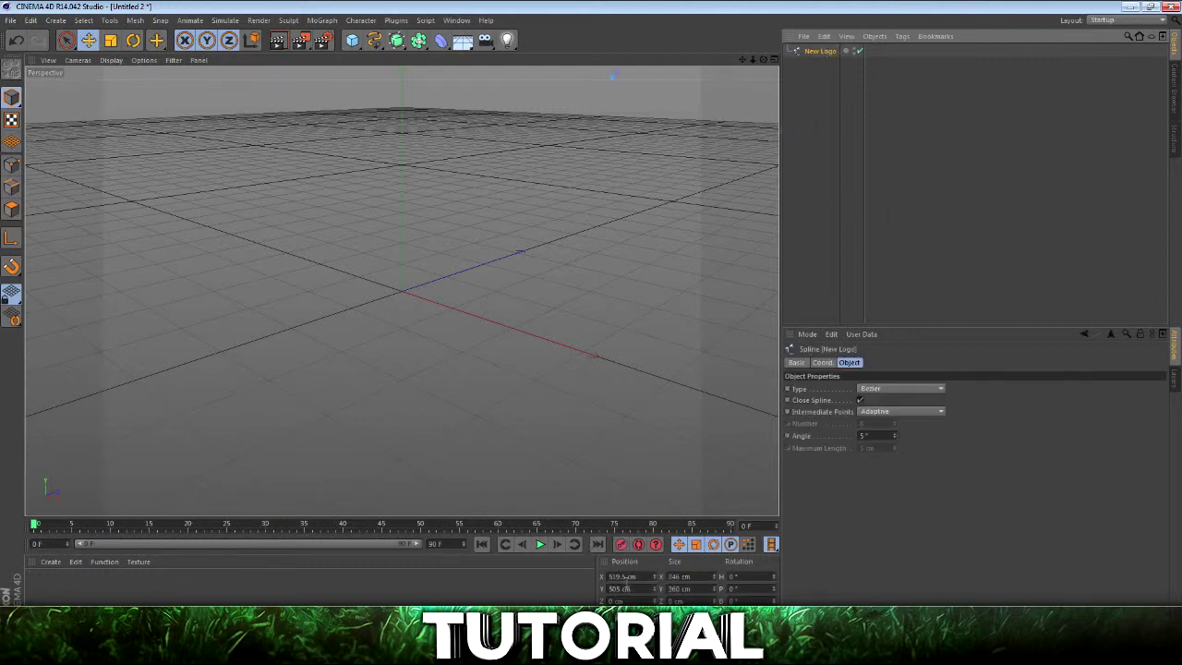
double_click(628, 577)
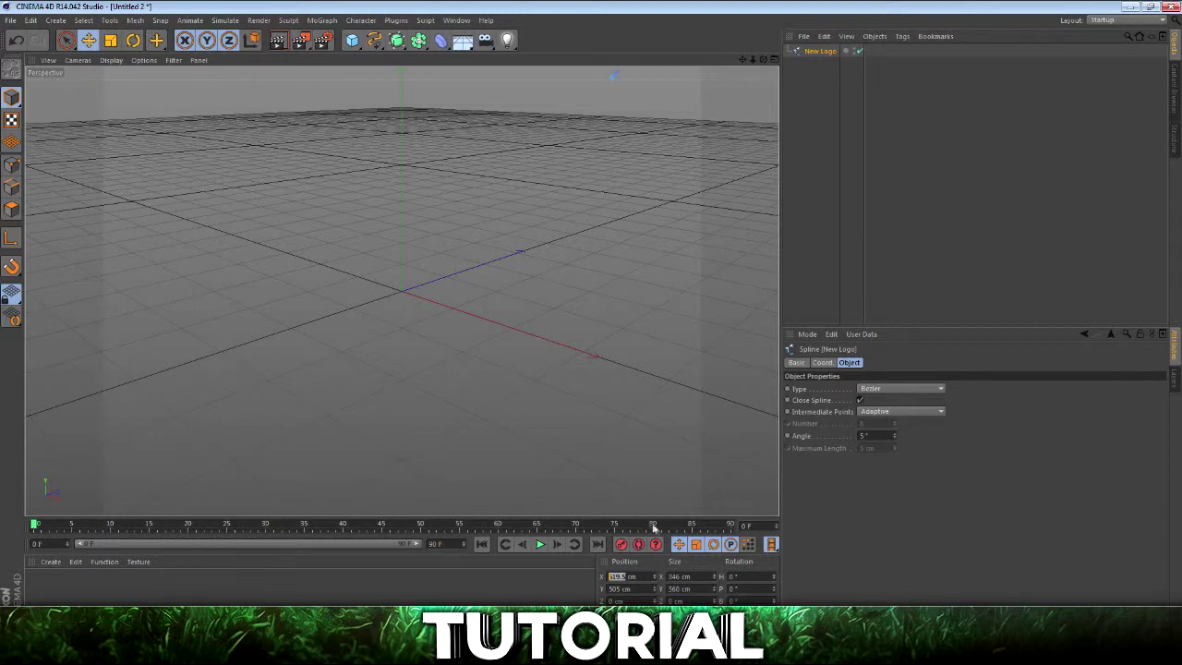
text(0)
double_click(630, 589)
text(0)
key(Return)
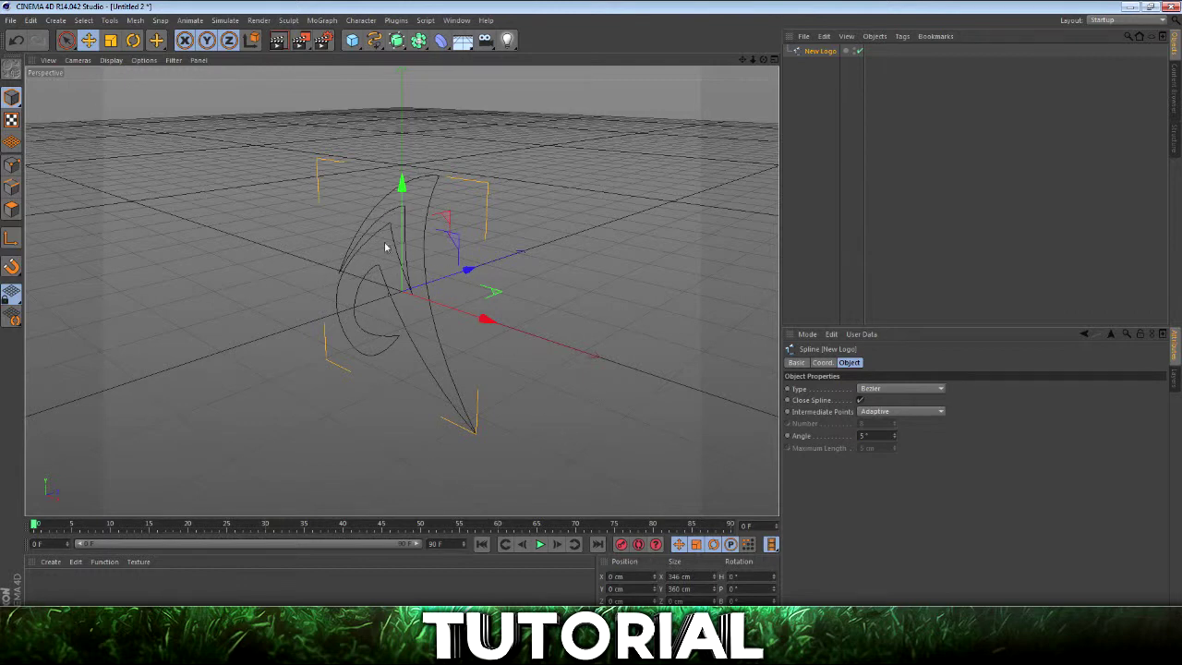
Add an Extrude NURBS object and nest the New Logo spline inside it.
drag(763, 59, 784, 42)
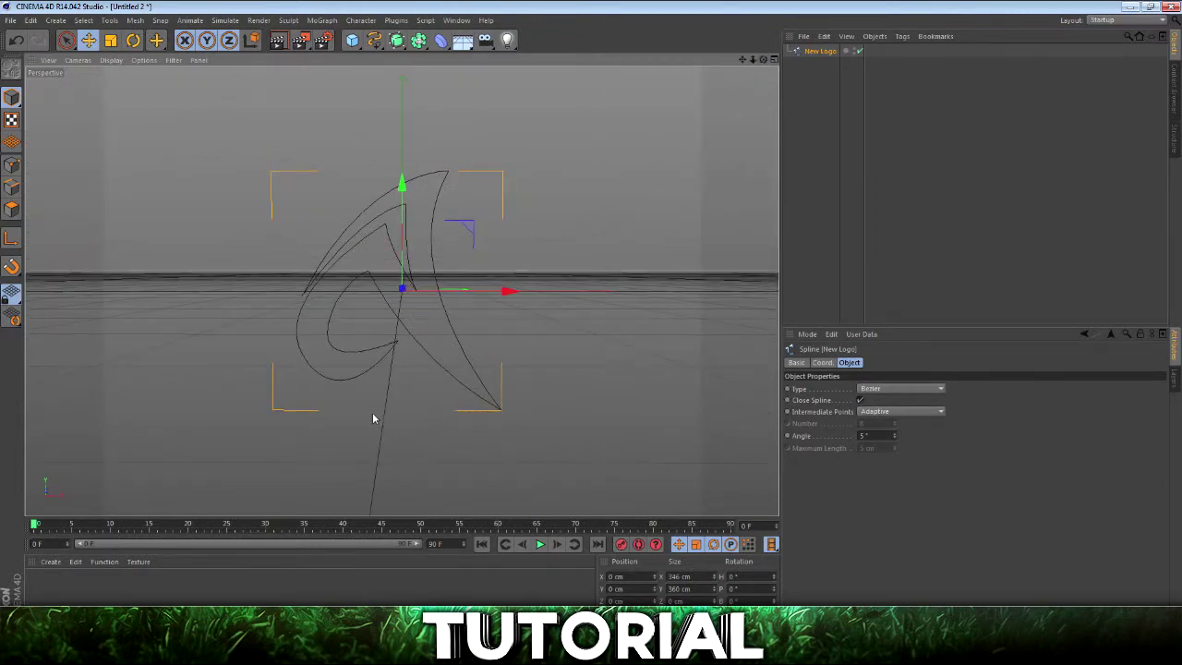
drag(762, 60, 774, 59)
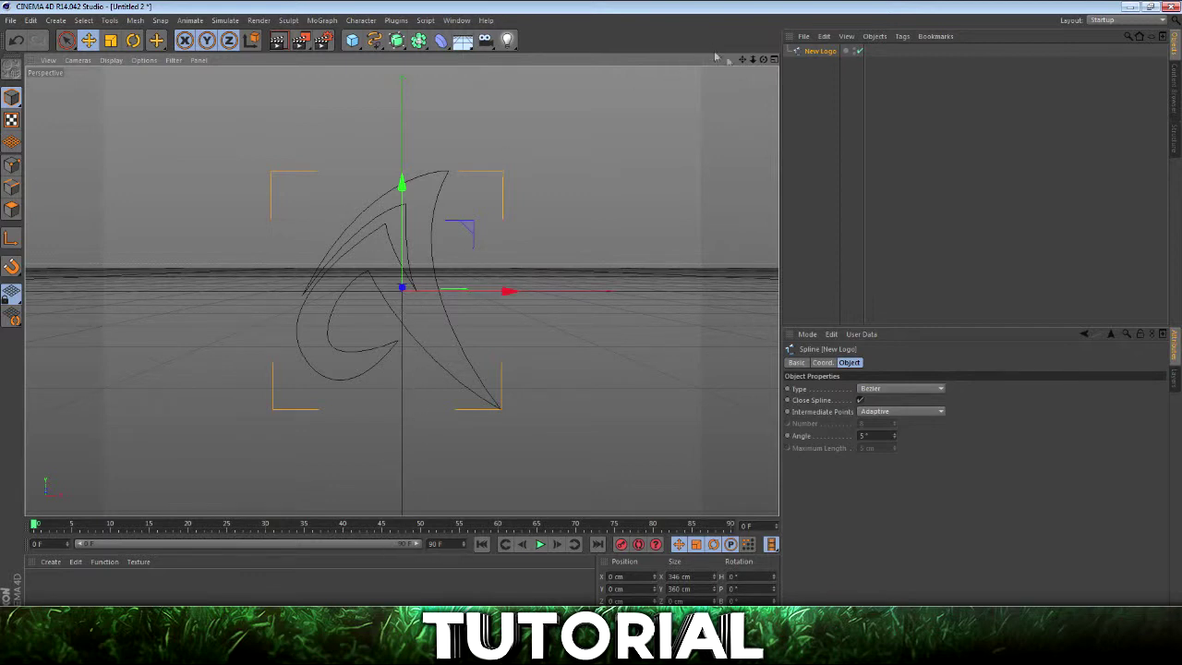
drag(754, 59, 785, 62)
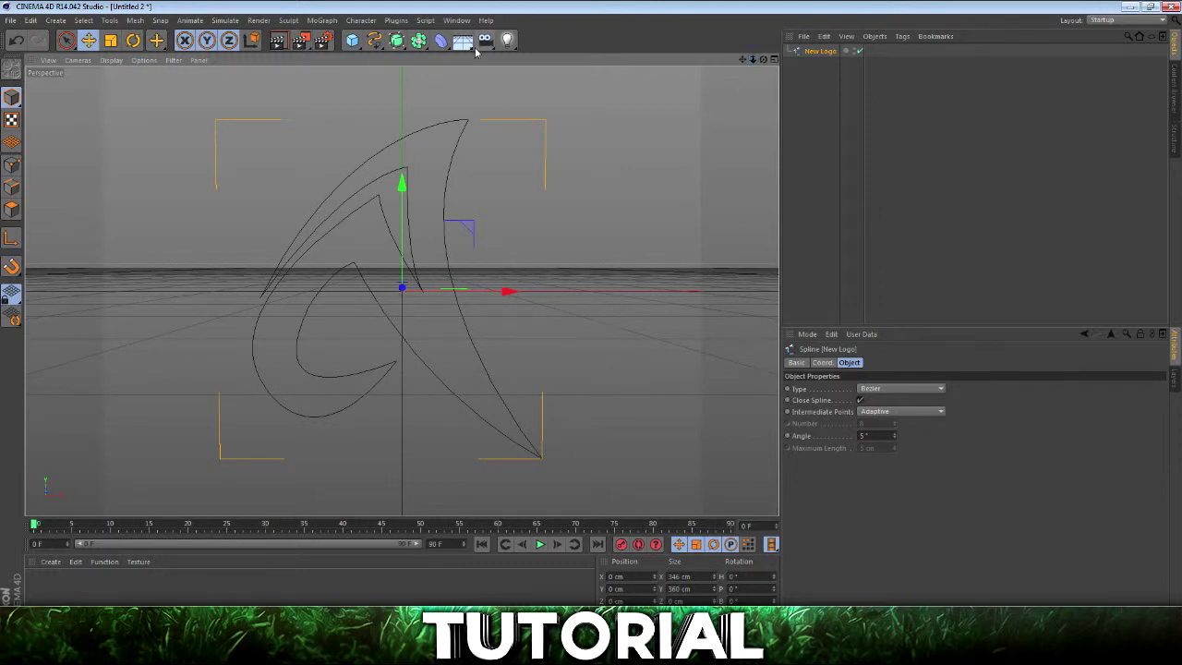
click(413, 43)
click(400, 43)
click(435, 79)
drag(819, 65, 822, 54)
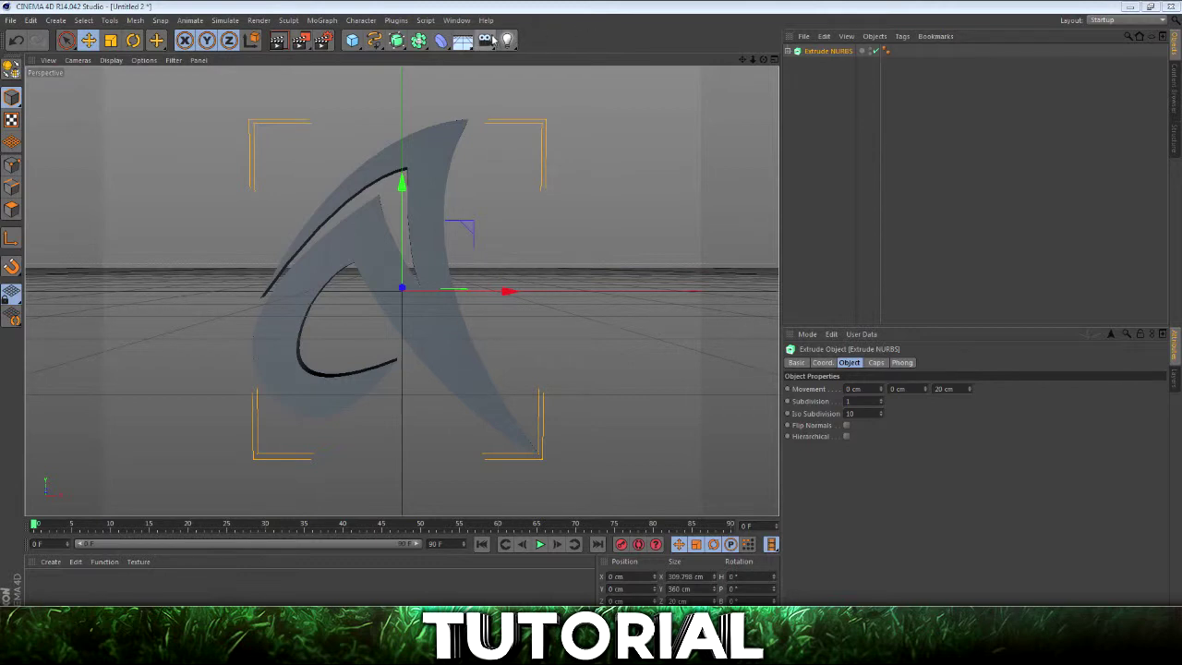
Add a camera at the current front view of the logo, and leave the camera view inactive.
drag(489, 40, 556, 57)
click(876, 52)
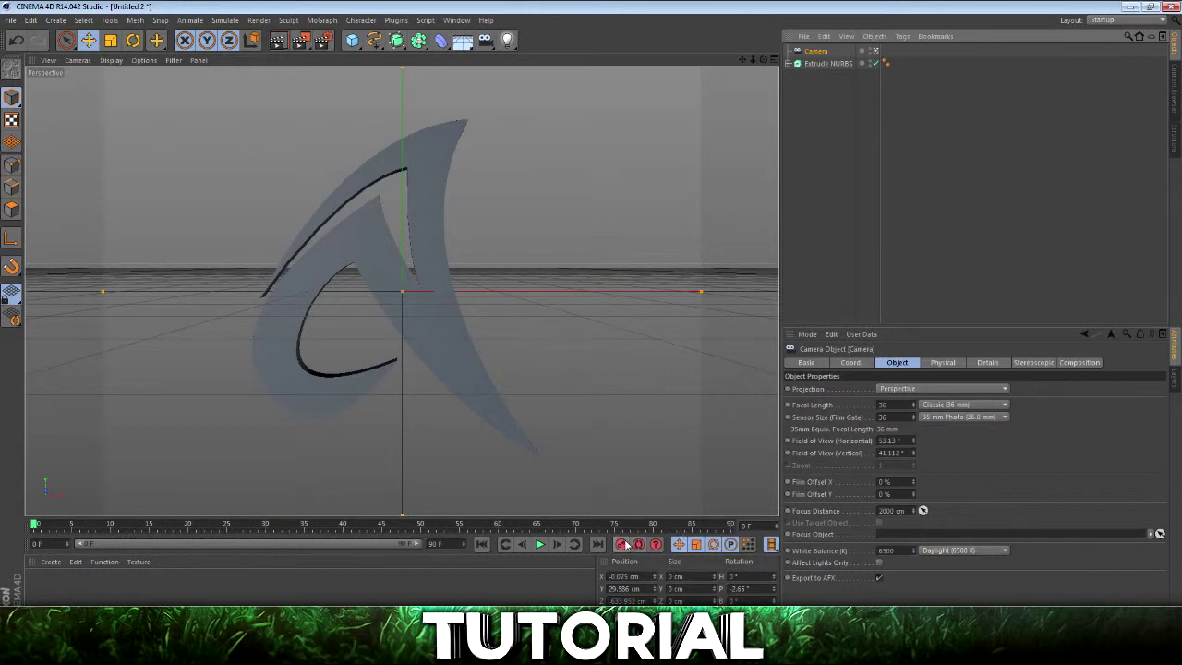
click(876, 52)
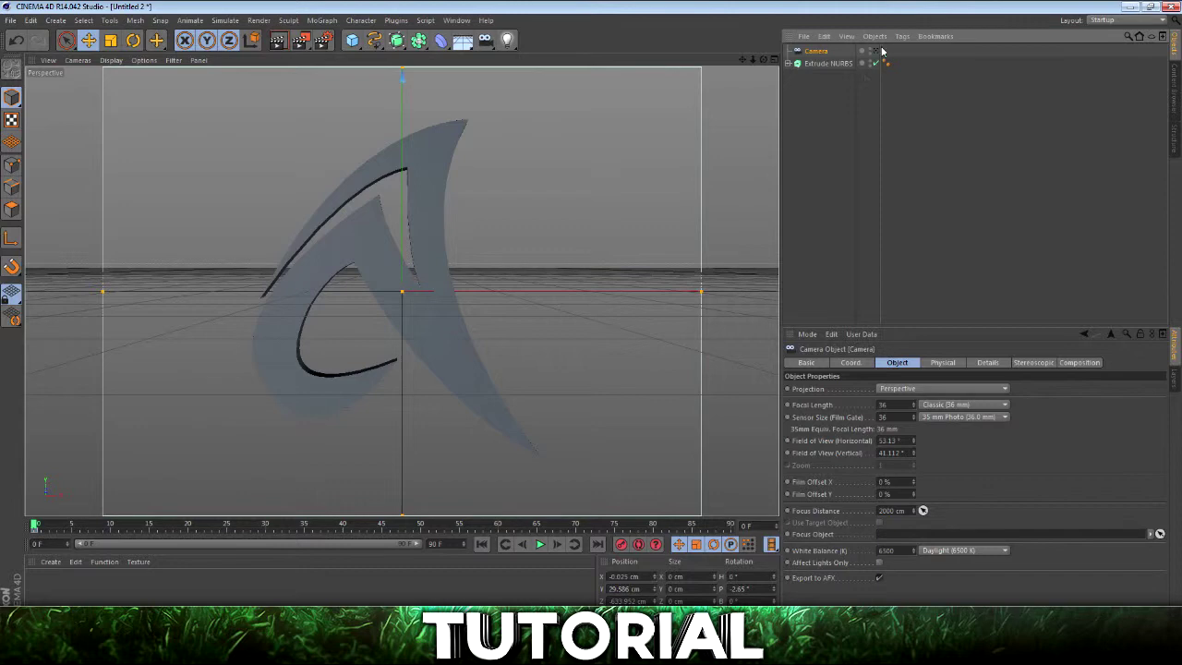
Set the Extrude NURBS movement in Z to 50 cm to thicken the logo.
drag(763, 60, 815, 68)
click(815, 64)
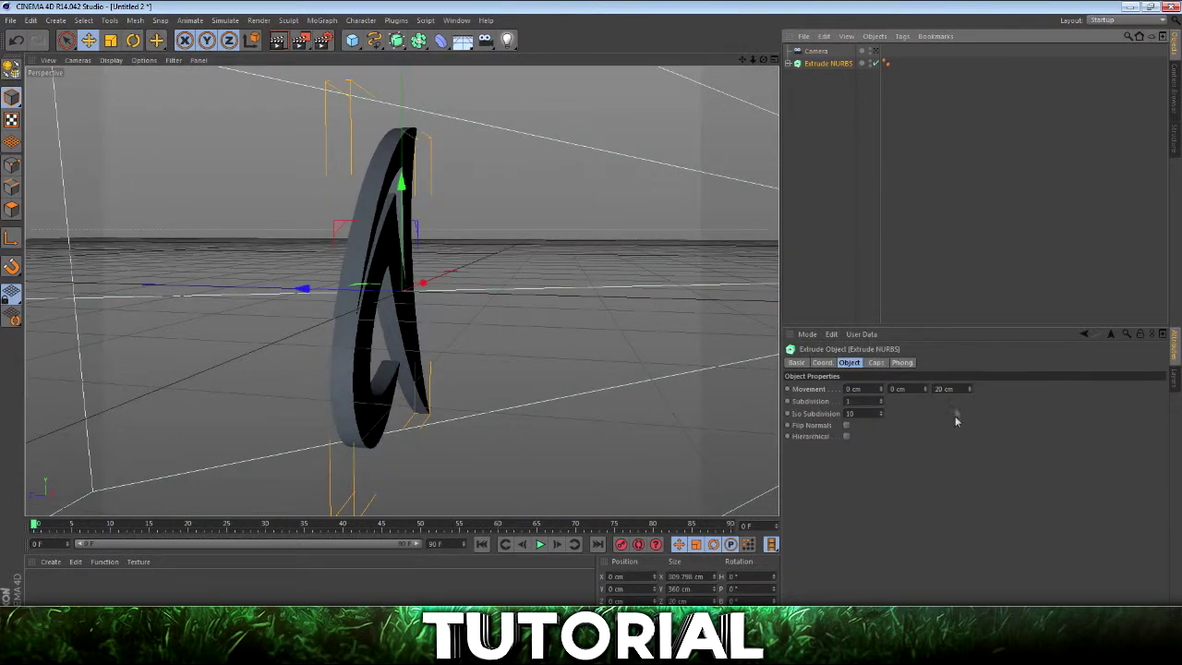
mouse_move(971, 389)
mouse_down()
mouse_move(1025, 389)
mouse_move(970, 389)
mouse_up()
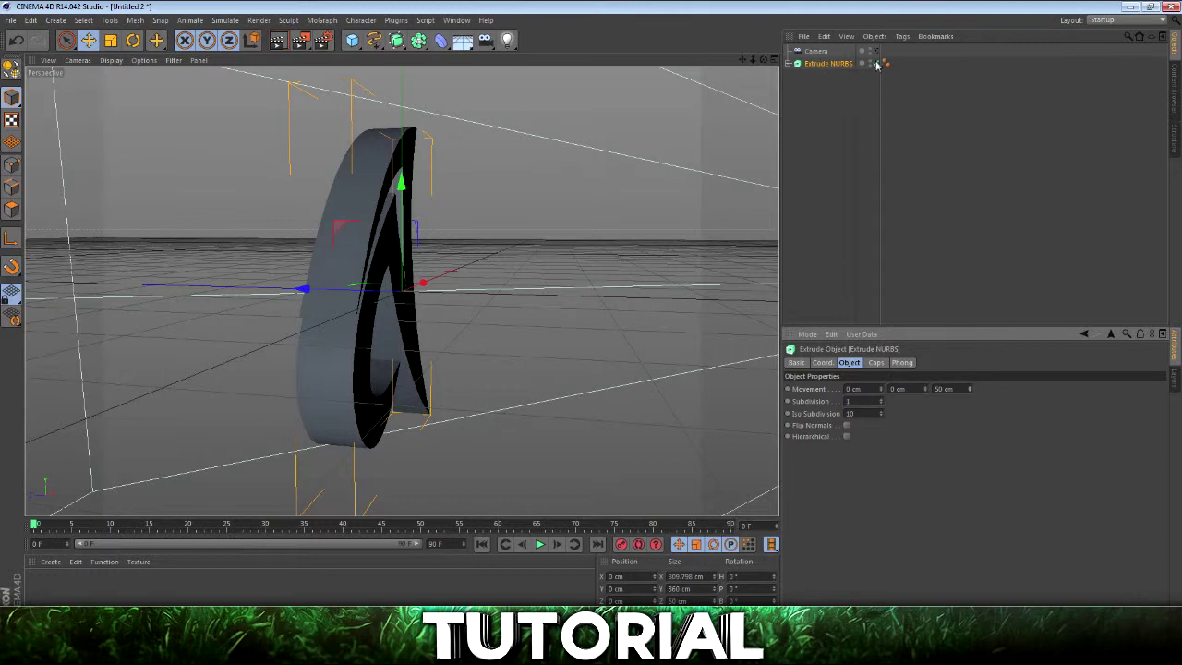
mouse_move(763, 59)
mouse_down()
mouse_move(701, 74)
mouse_move(763, 59)
mouse_up()
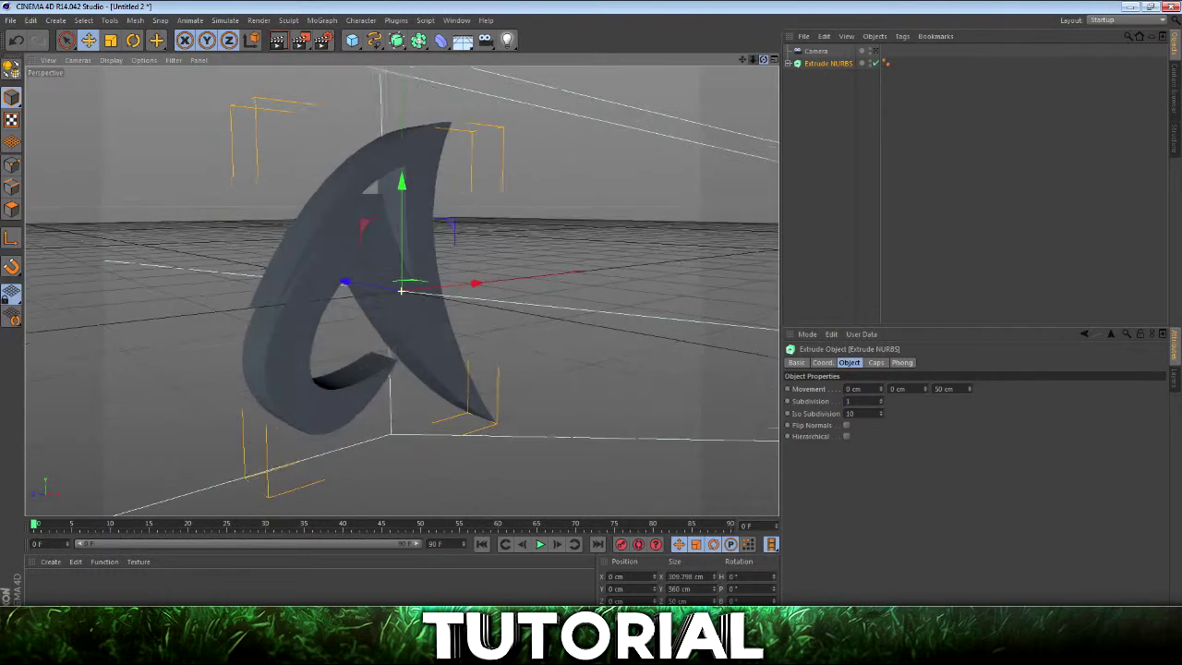
Open the Xan's 1.2k Materials preset library in the Content Browser, widening the folder view.
click(1176, 84)
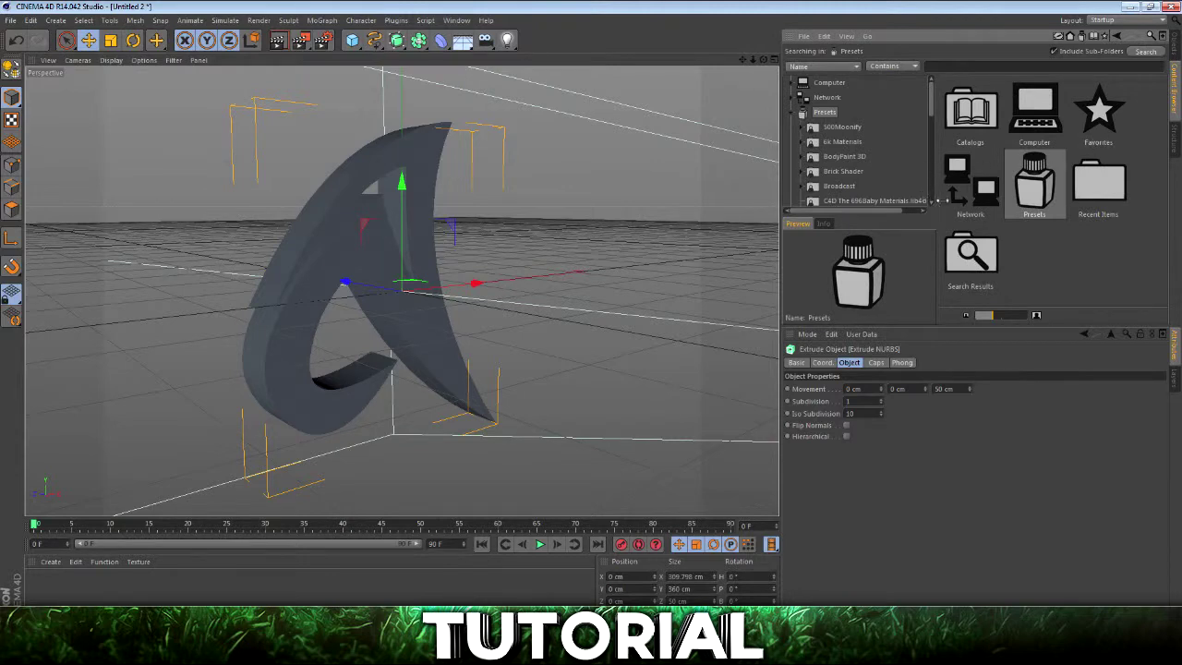
scroll(890, 144, down, 3)
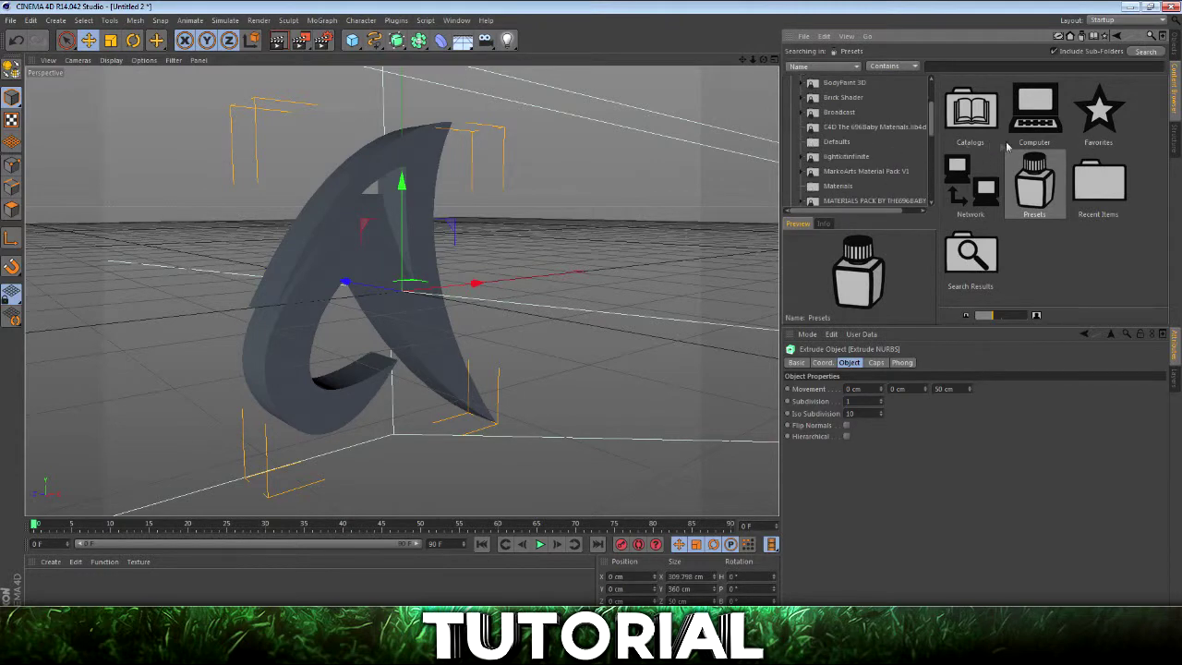
click(1117, 36)
click(1116, 36)
click(1117, 36)
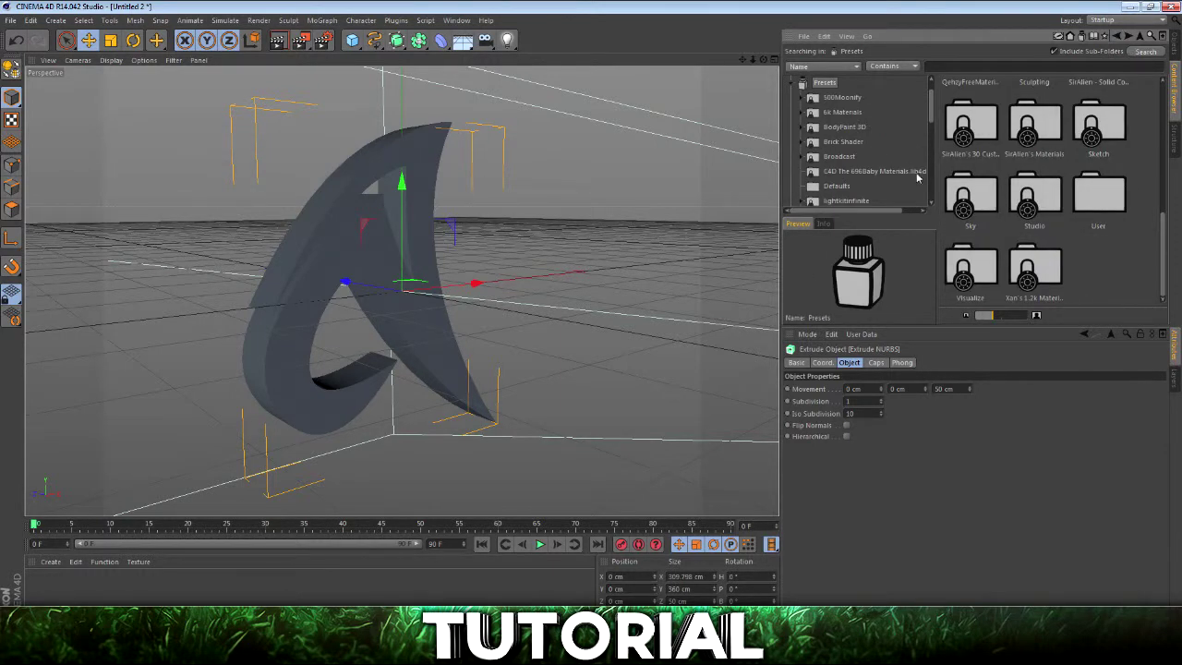
drag(934, 180, 814, 184)
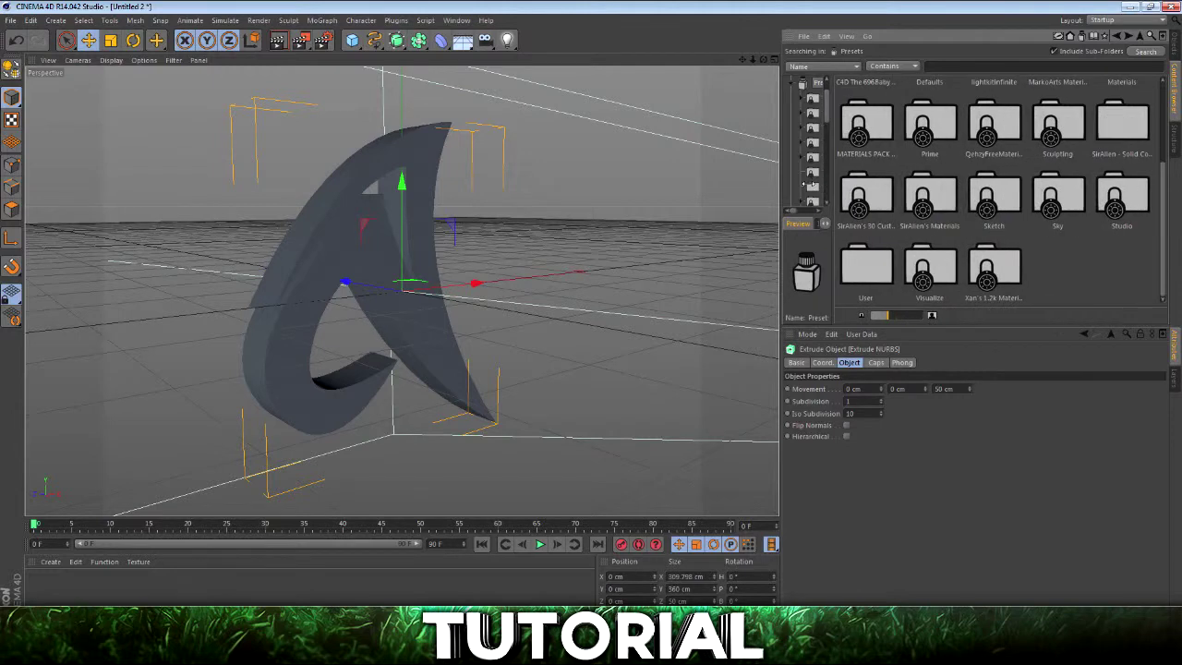
click(1005, 264)
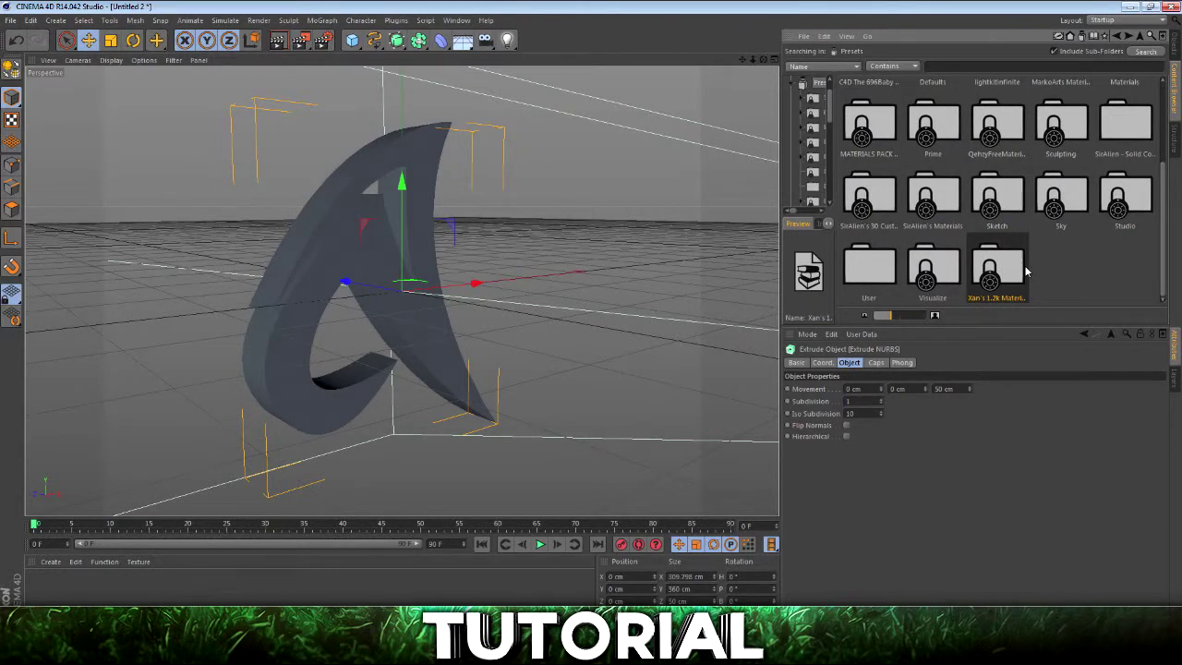
double_click(1000, 277)
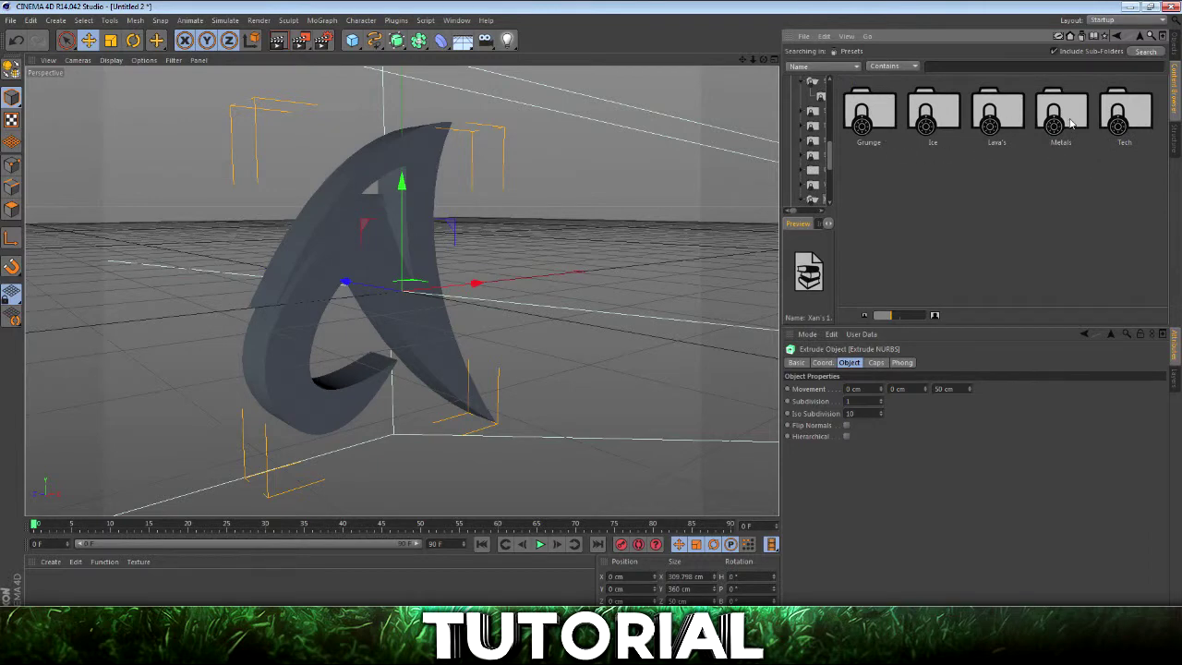
Load the Lava and Lava 2 materials from the Lava's folder into the scene.
click(1131, 117)
click(1062, 111)
drag(441, 589, 434, 584)
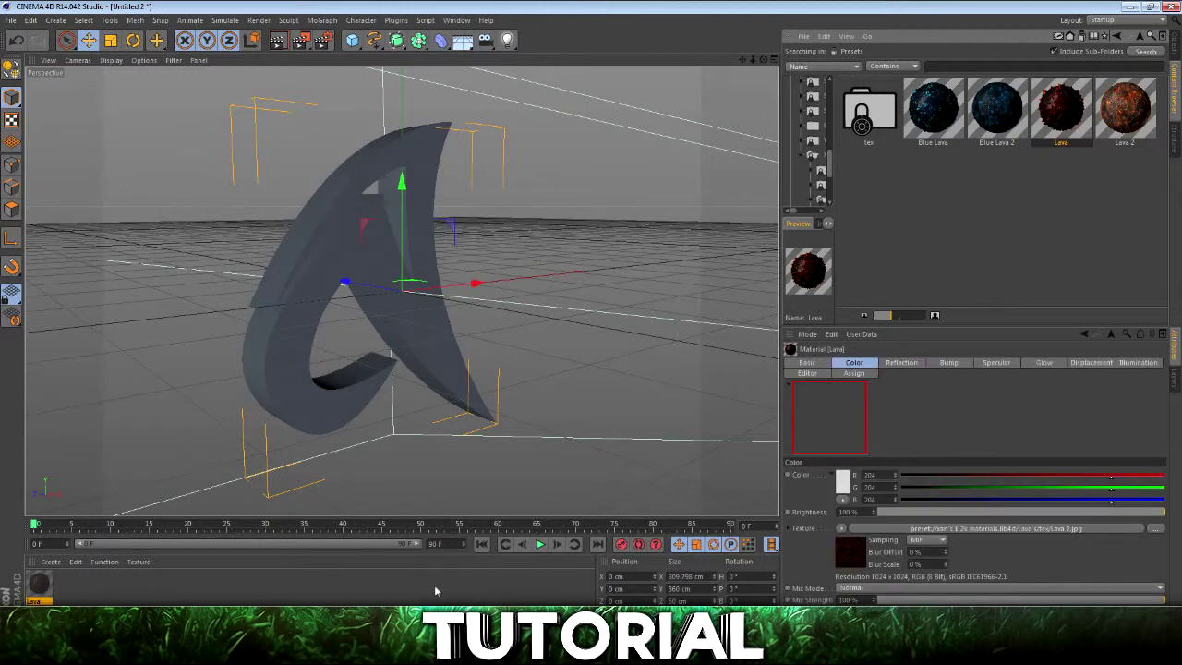
drag(1125, 111, 68, 588)
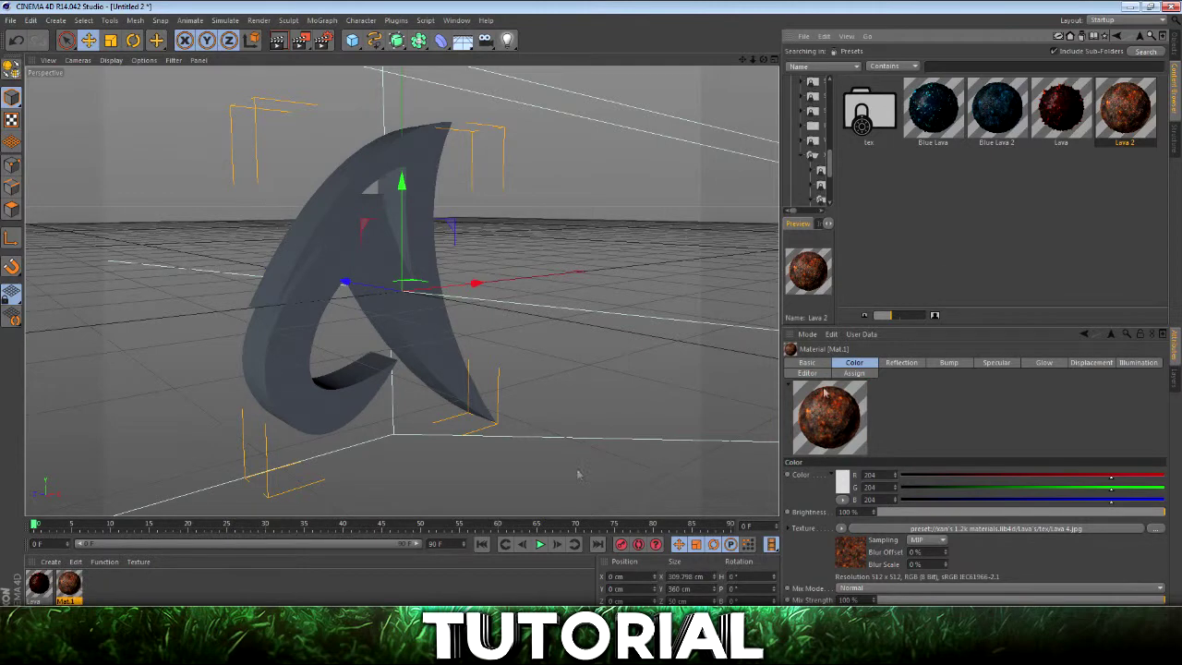
Load the Dark Crumpled Paper material from the SirAlien's 30 Custom Materials library into the scene.
click(1139, 38)
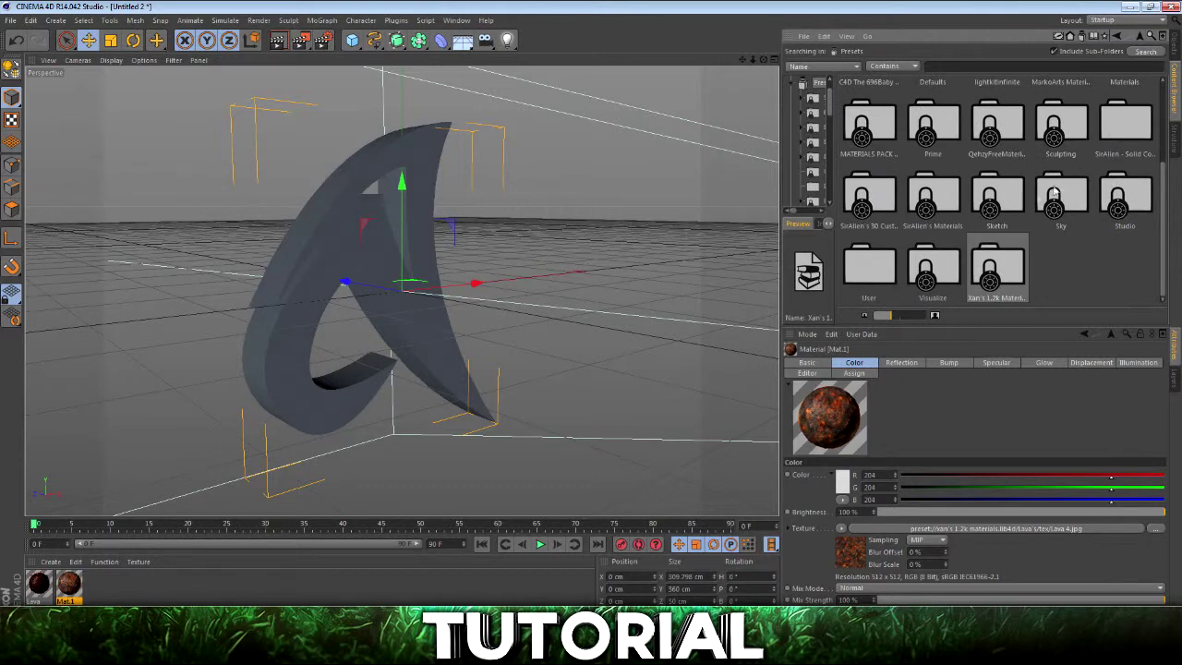
click(1115, 134)
click(1067, 136)
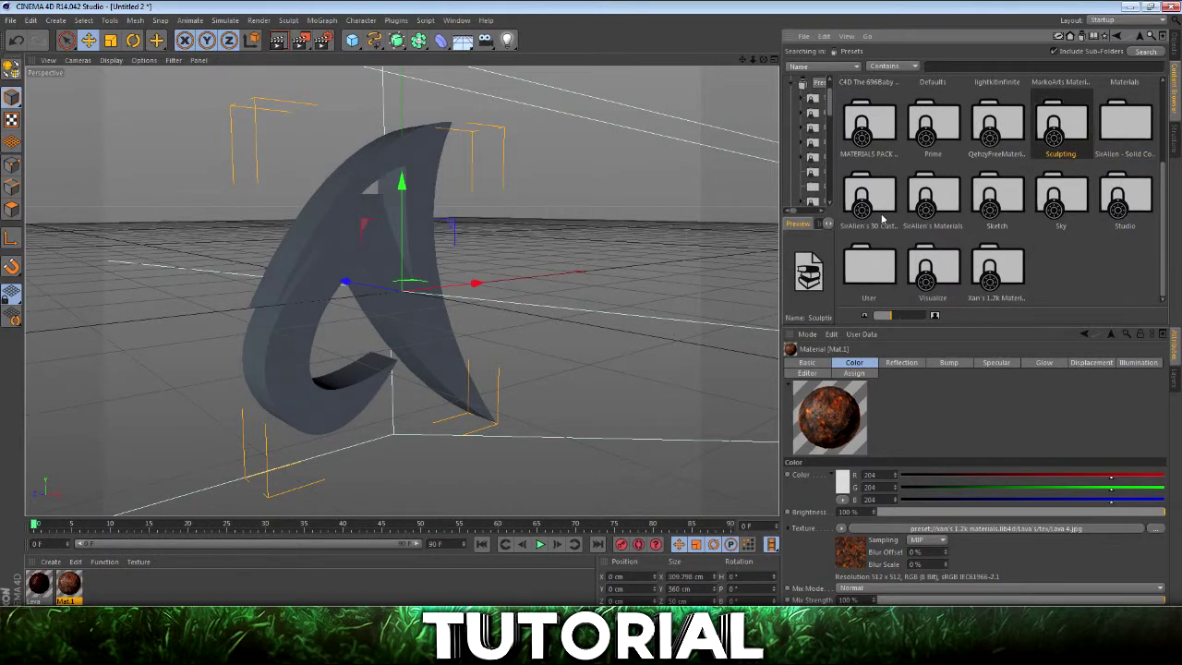
double_click(935, 197)
double_click(873, 201)
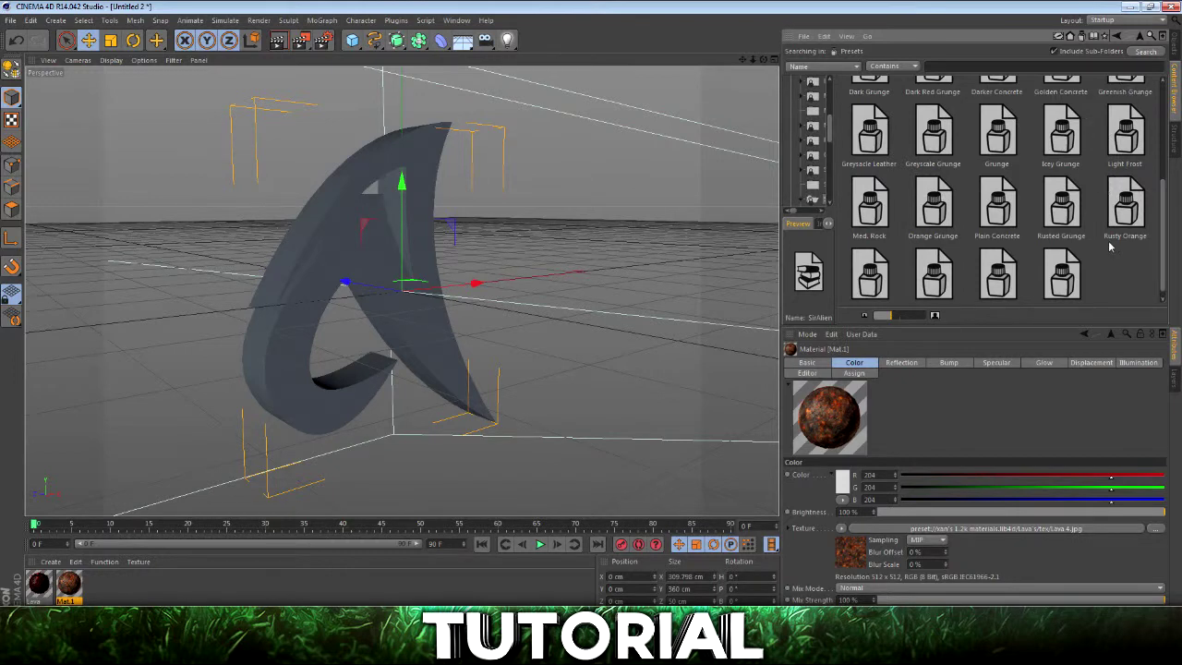
scroll(1117, 238, up, 3)
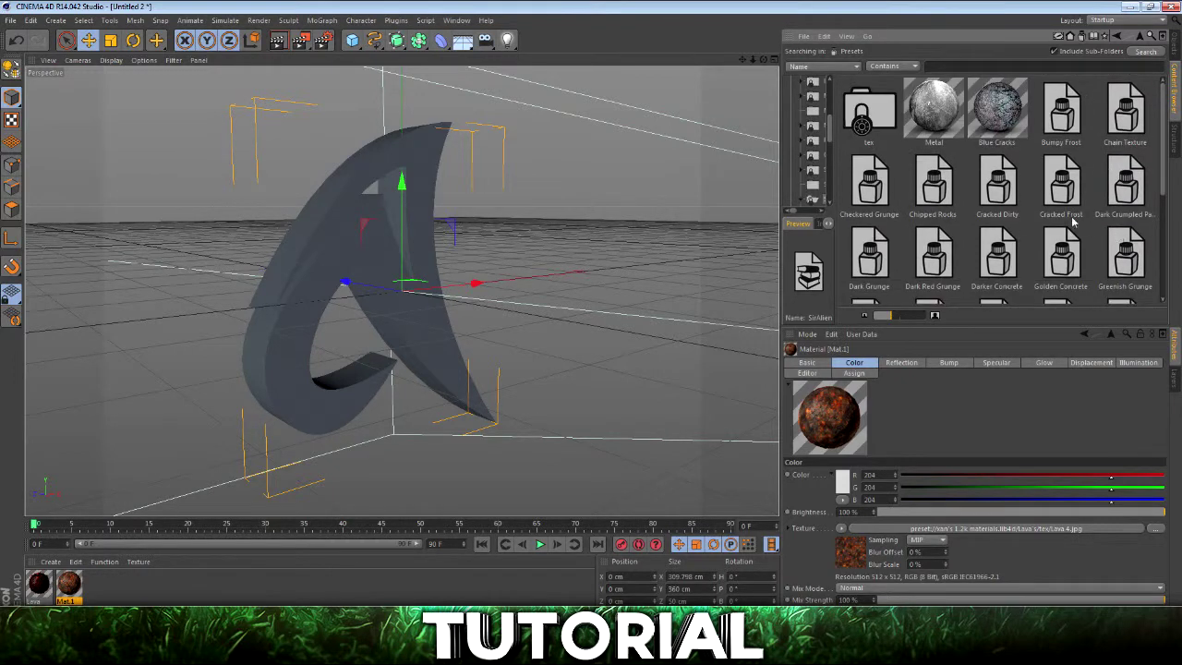
scroll(981, 171, down, 1)
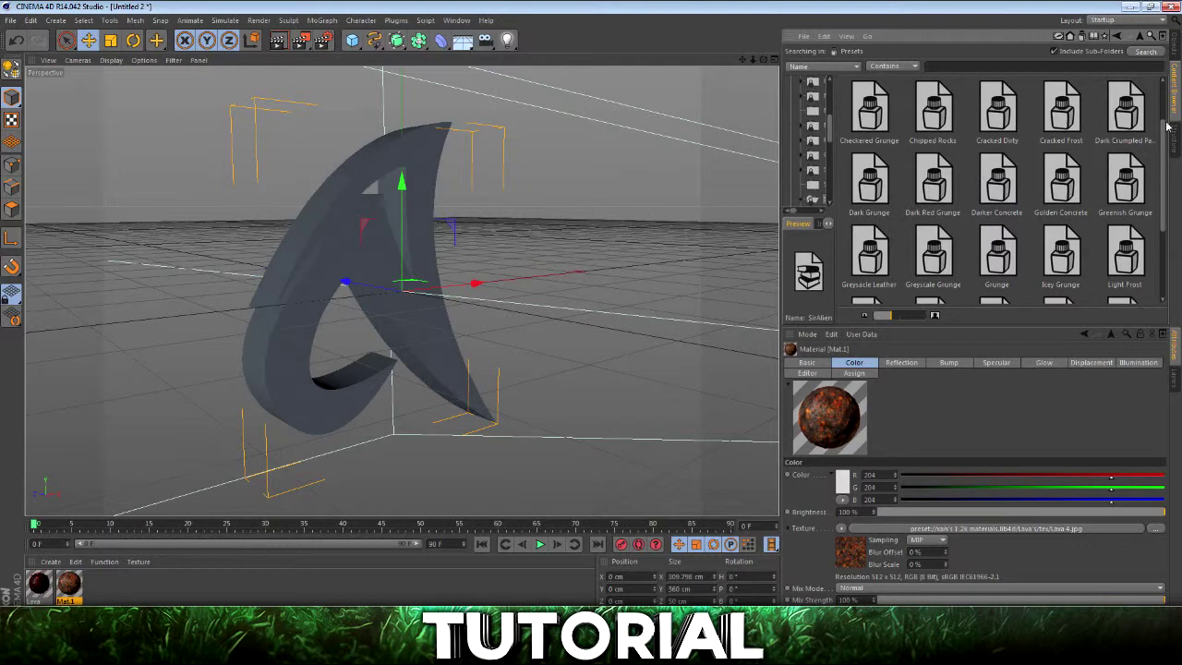
click(1134, 118)
scroll(1135, 119, down, 1)
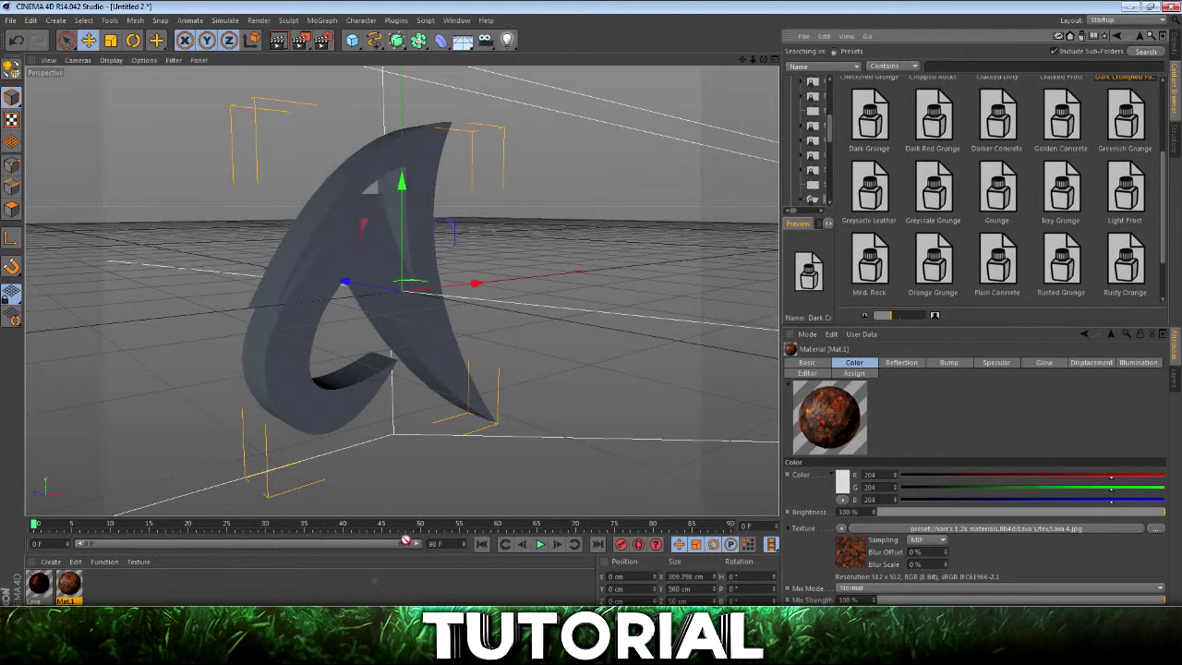
drag(365, 601, 370, 599)
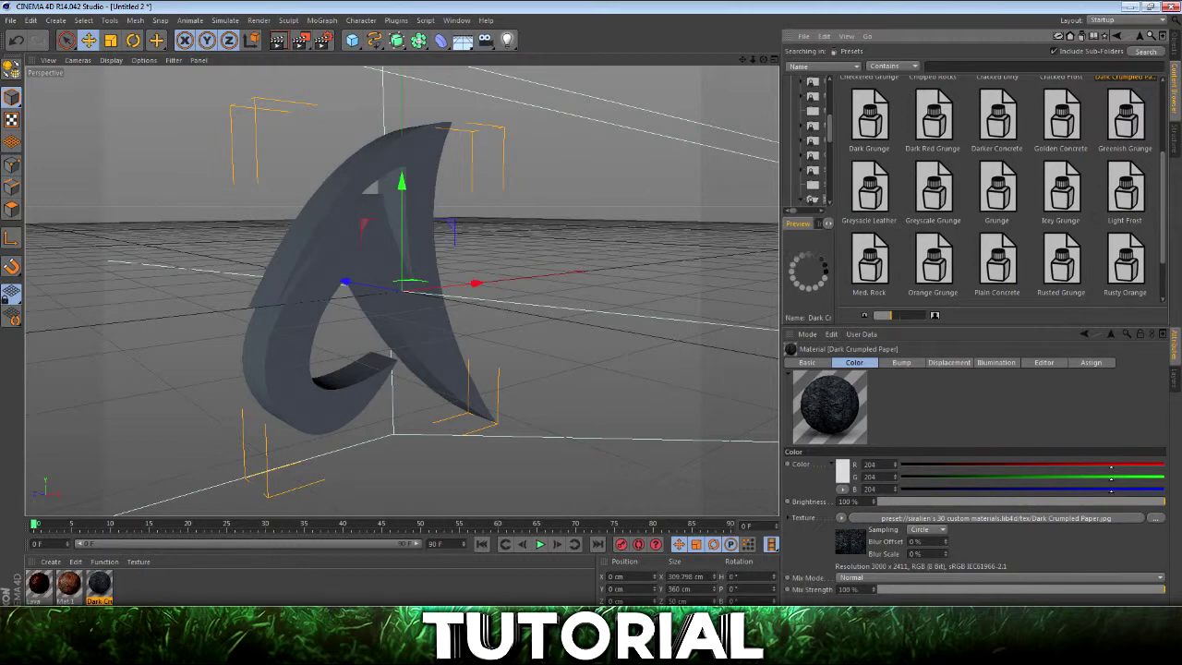
Apply the Dark Crumpled Paper material to the Extrude NURBS with Cubic projection.
click(1175, 54)
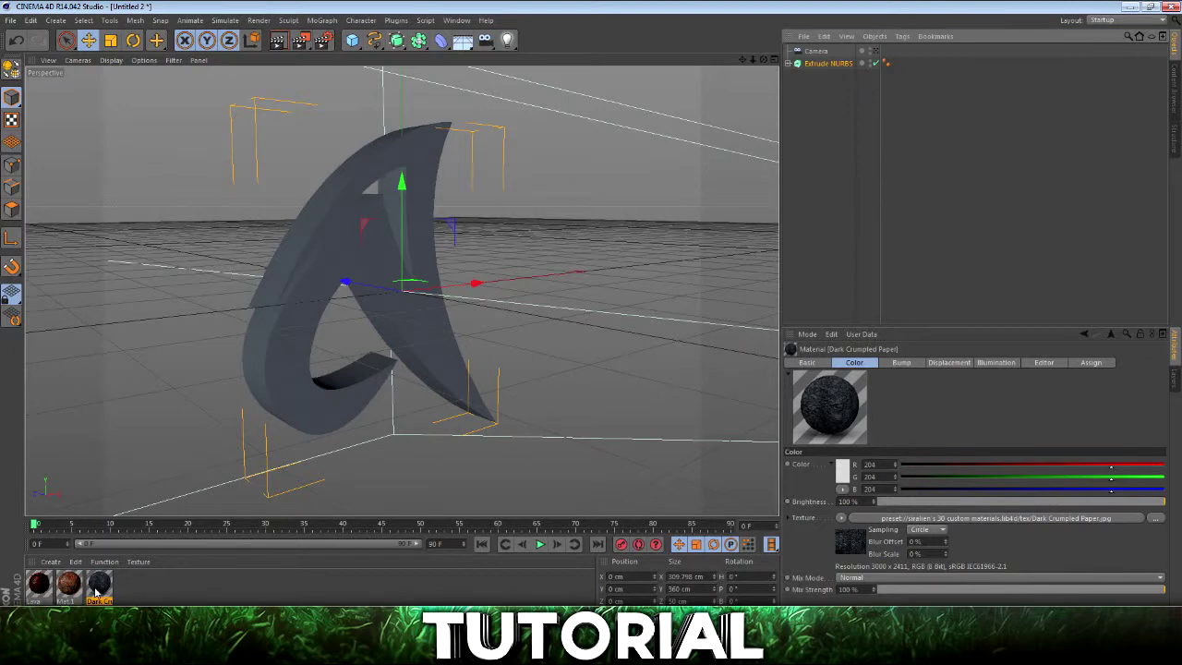
drag(99, 591, 843, 63)
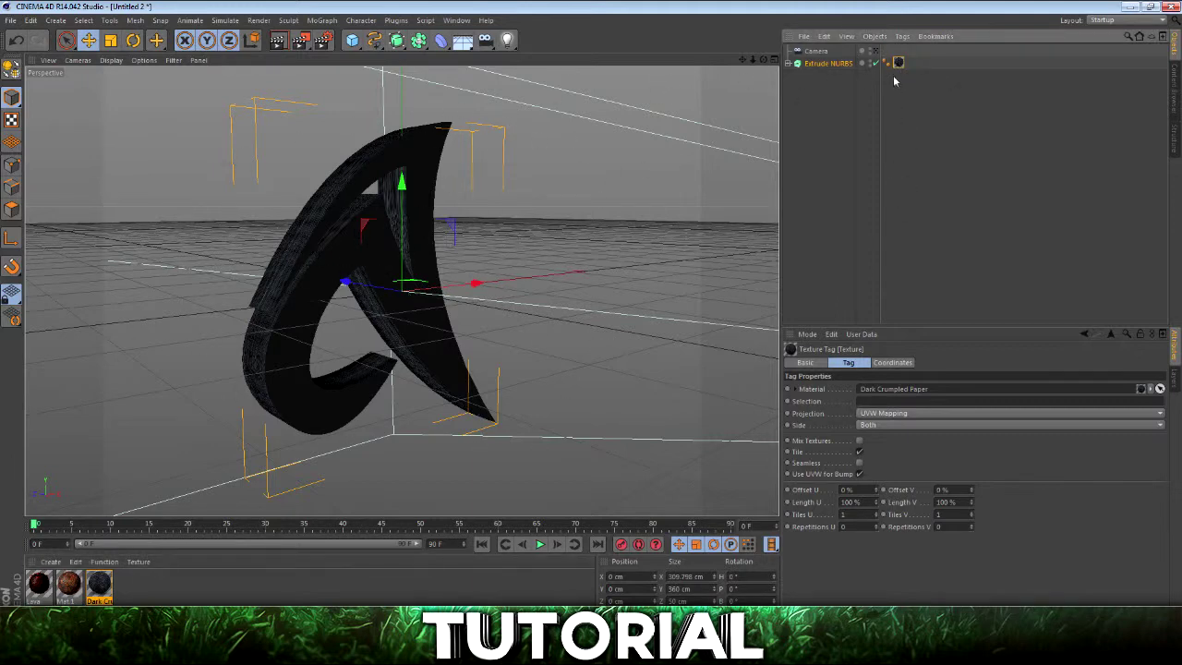
click(893, 414)
click(887, 464)
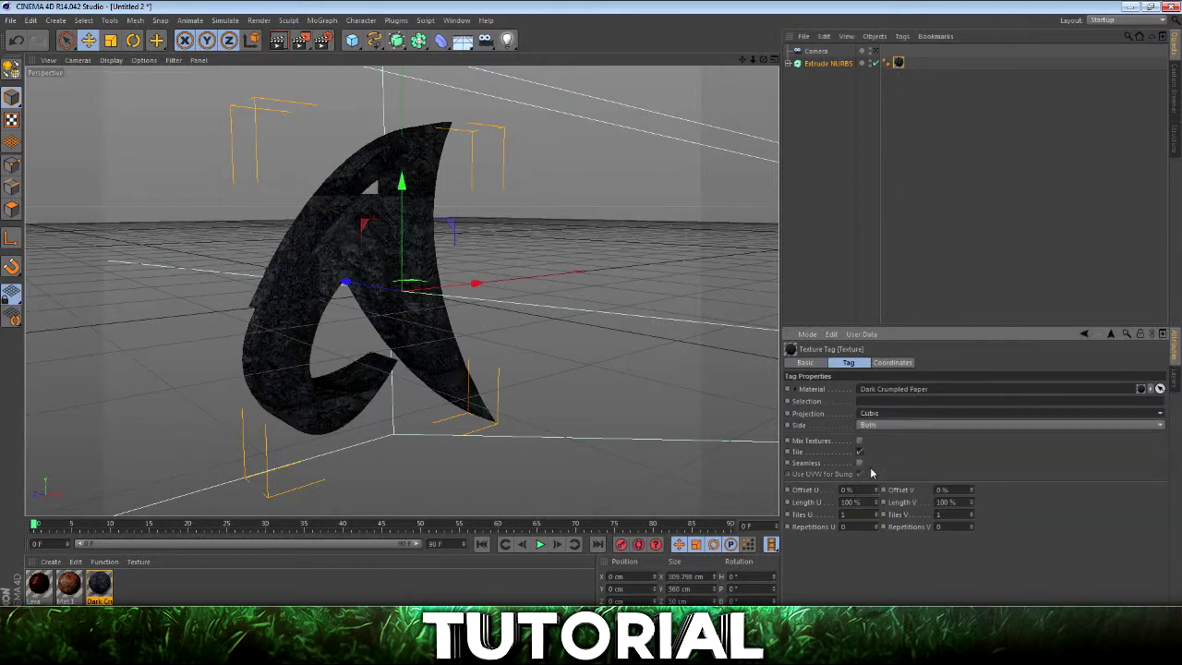
Enable Seamless tiling on the Dark Crumpled Paper texture tag and look at the logo from the front.
click(859, 463)
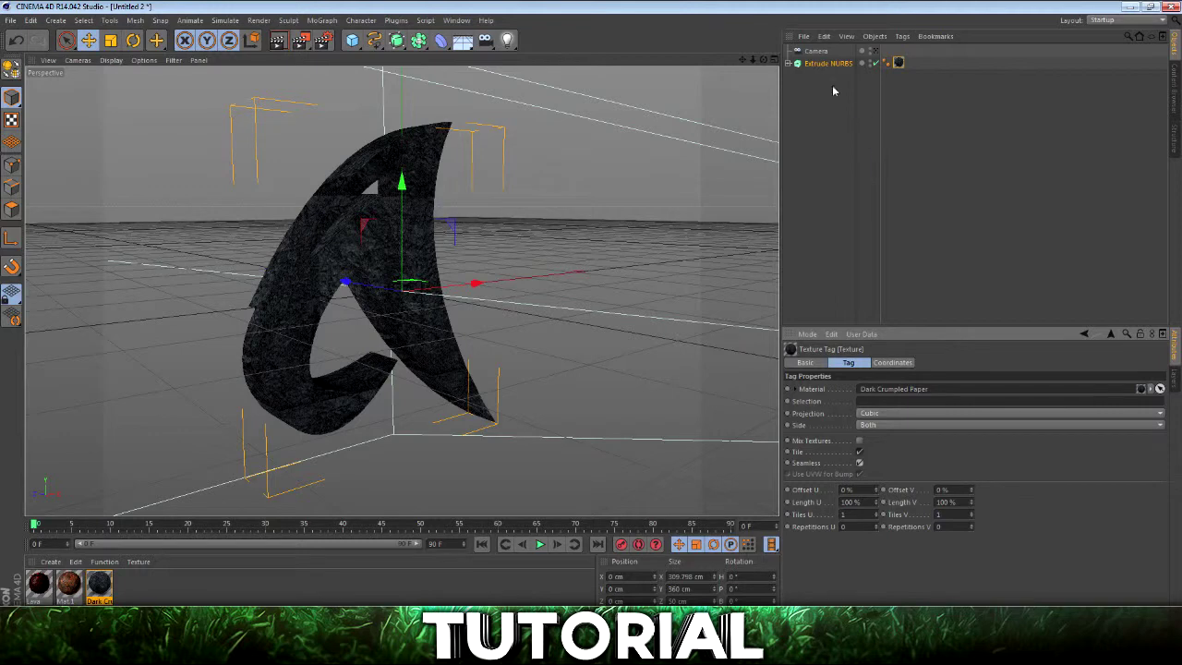
drag(764, 60, 937, 246)
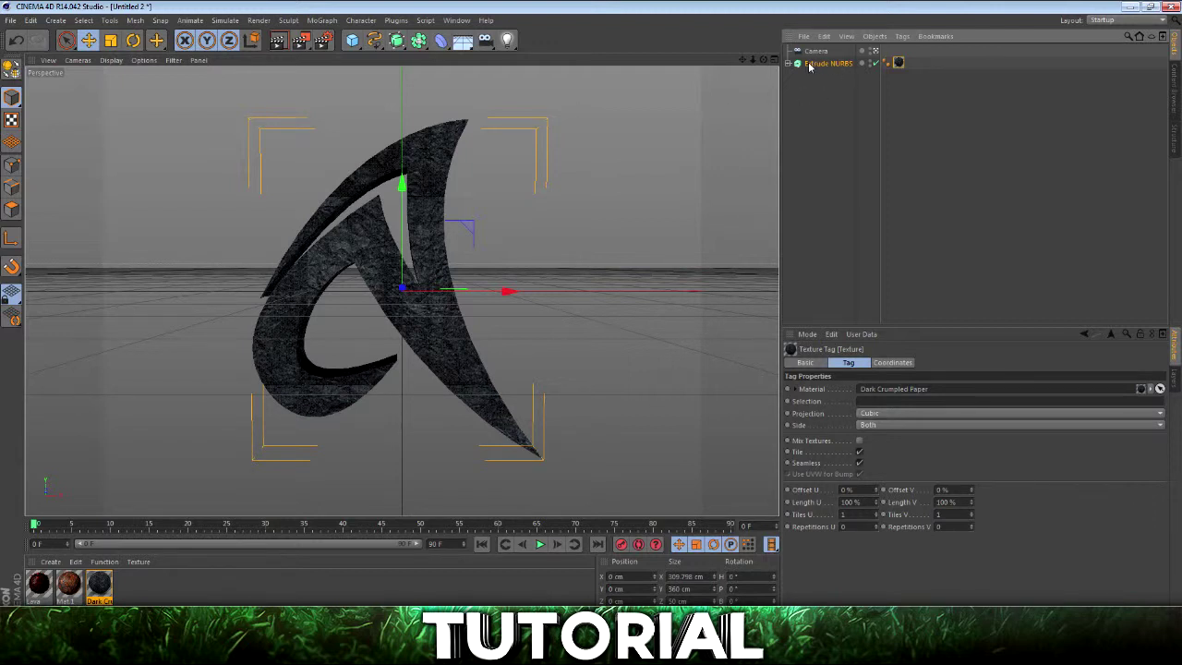
Rotate the Extrude NURBS to a pitch of -20° and deselect it.
click(133, 40)
drag(434, 296, 433, 291)
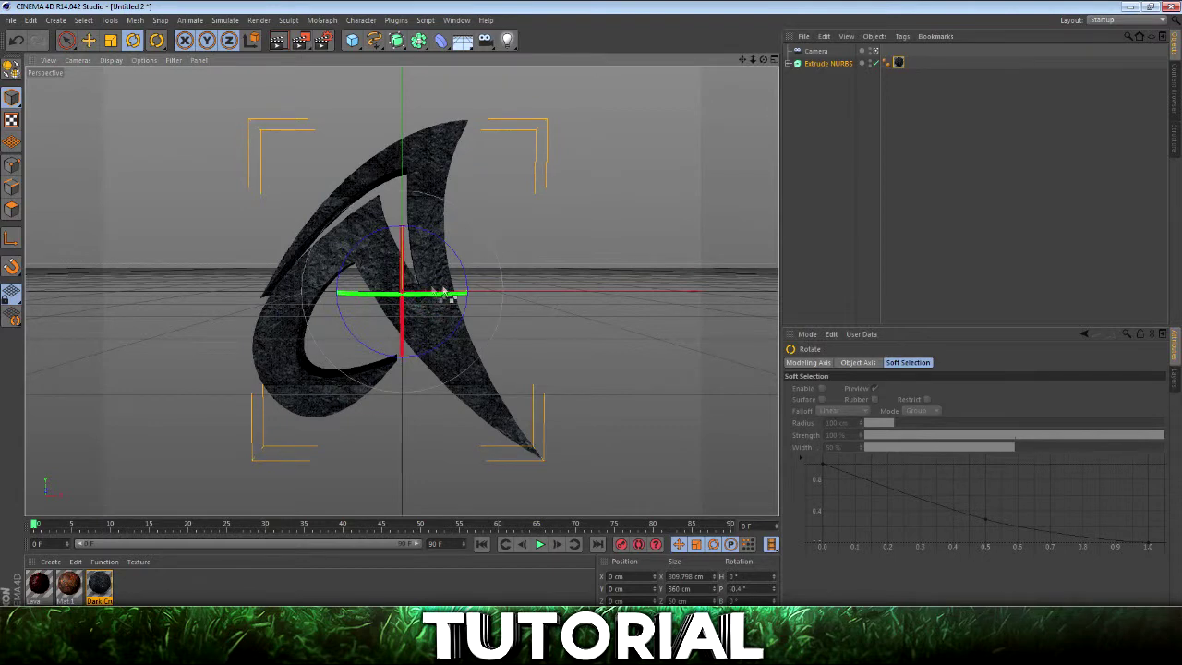
drag(411, 285, 413, 253)
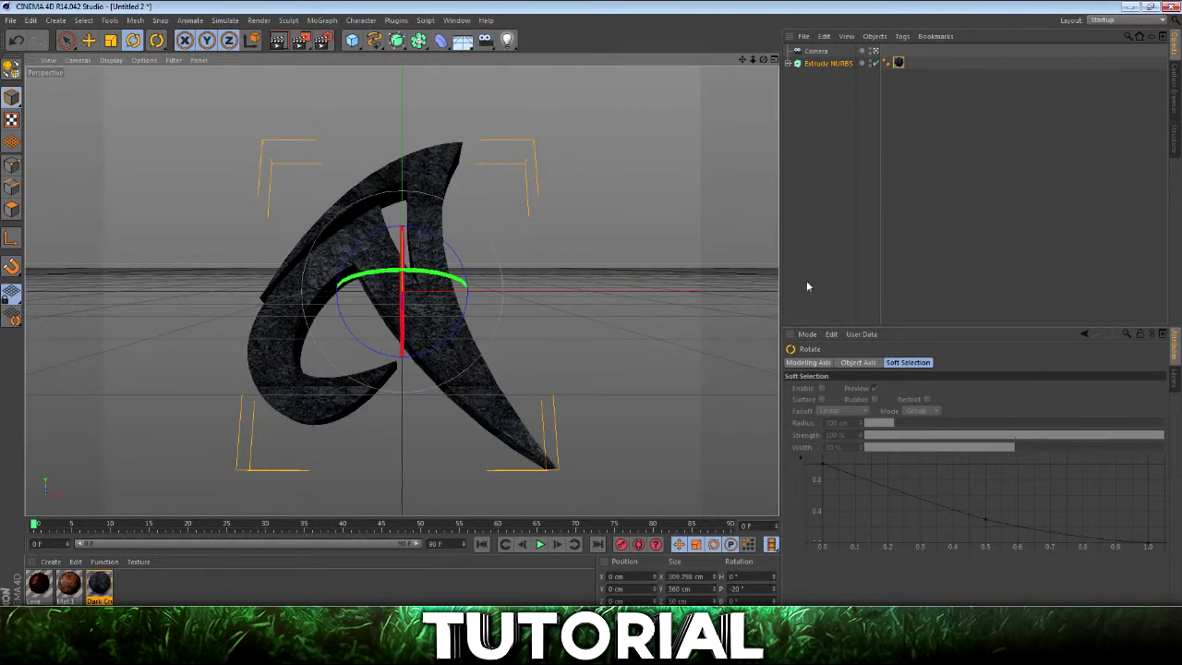
click(919, 267)
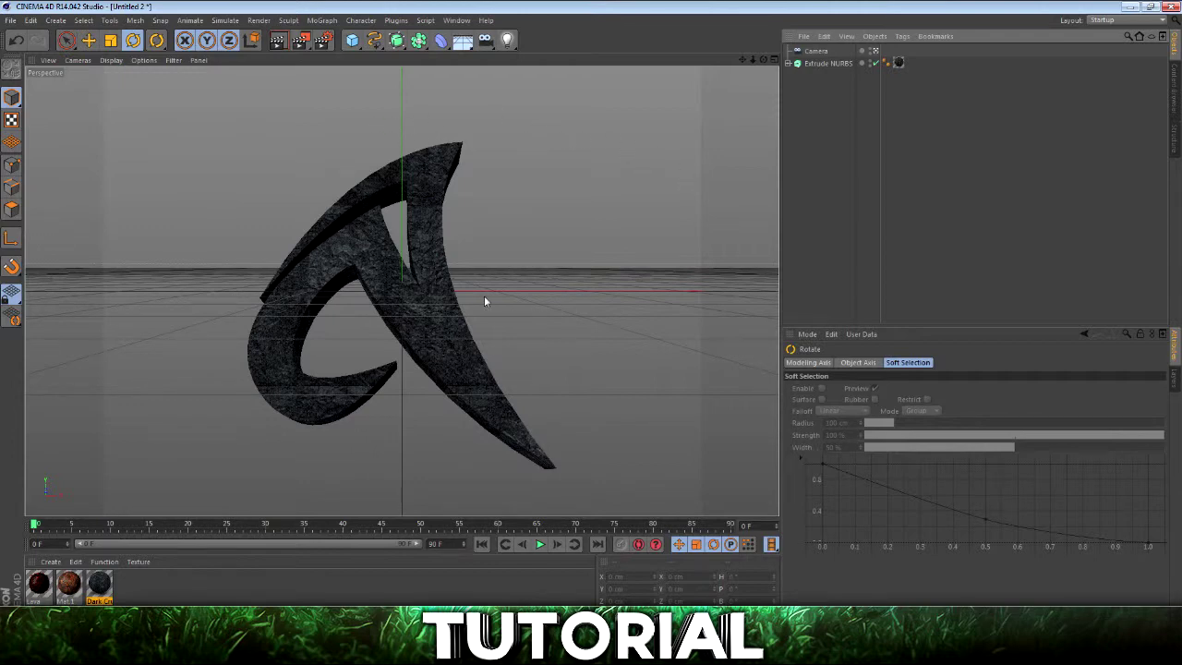
Open the NitroBlast Main plugin with the Extrude NURBS selected.
click(819, 64)
click(460, 22)
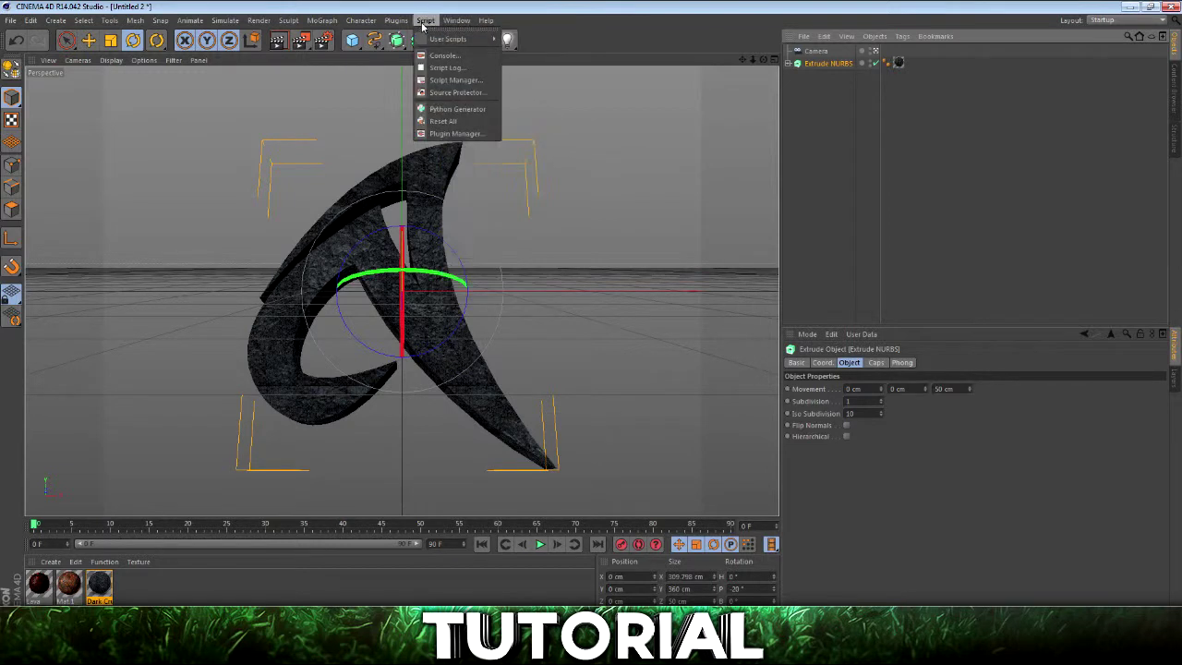
mouse_move(392, 22)
mouse_move(413, 80)
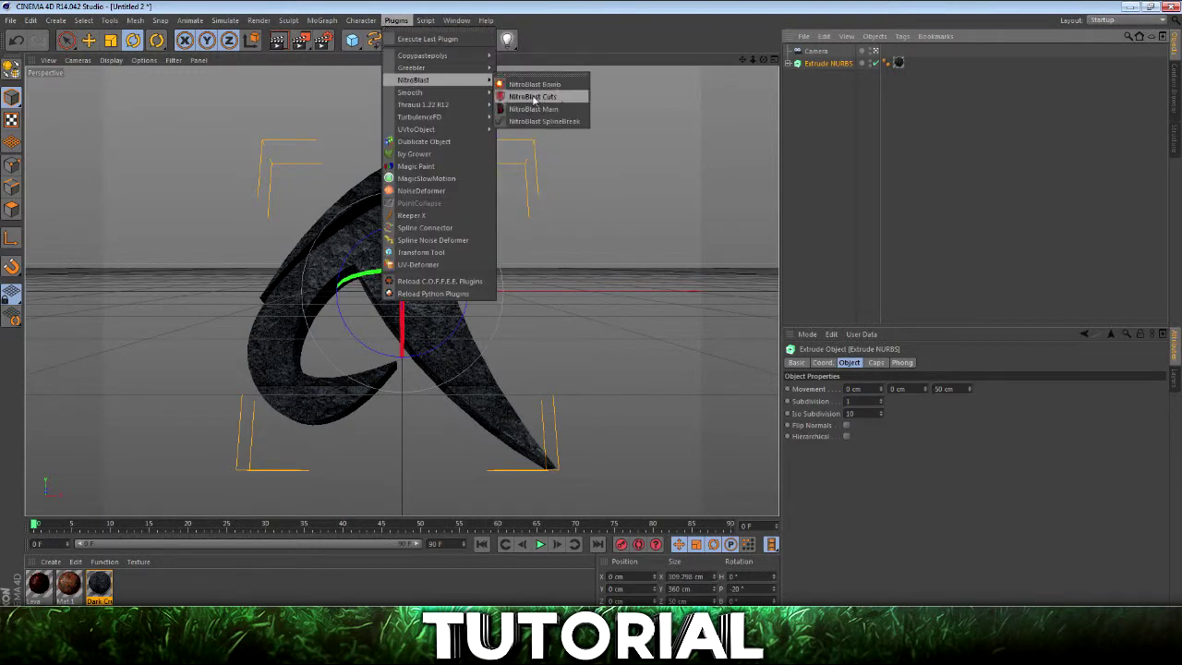
mouse_move(433, 107)
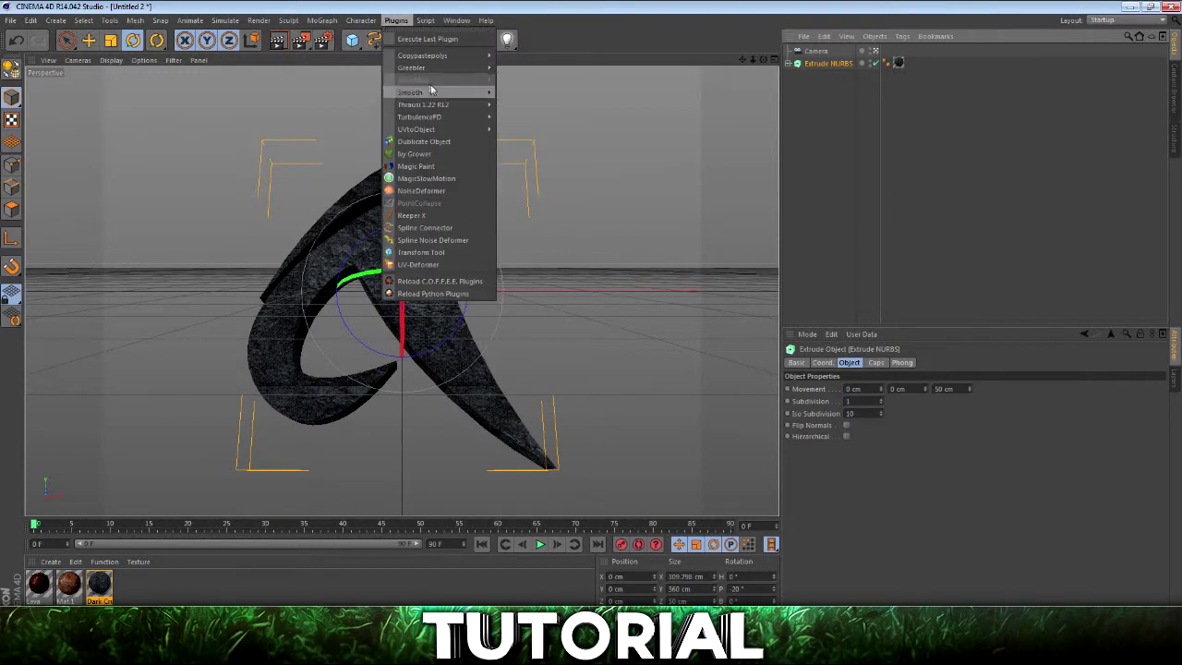
click(557, 109)
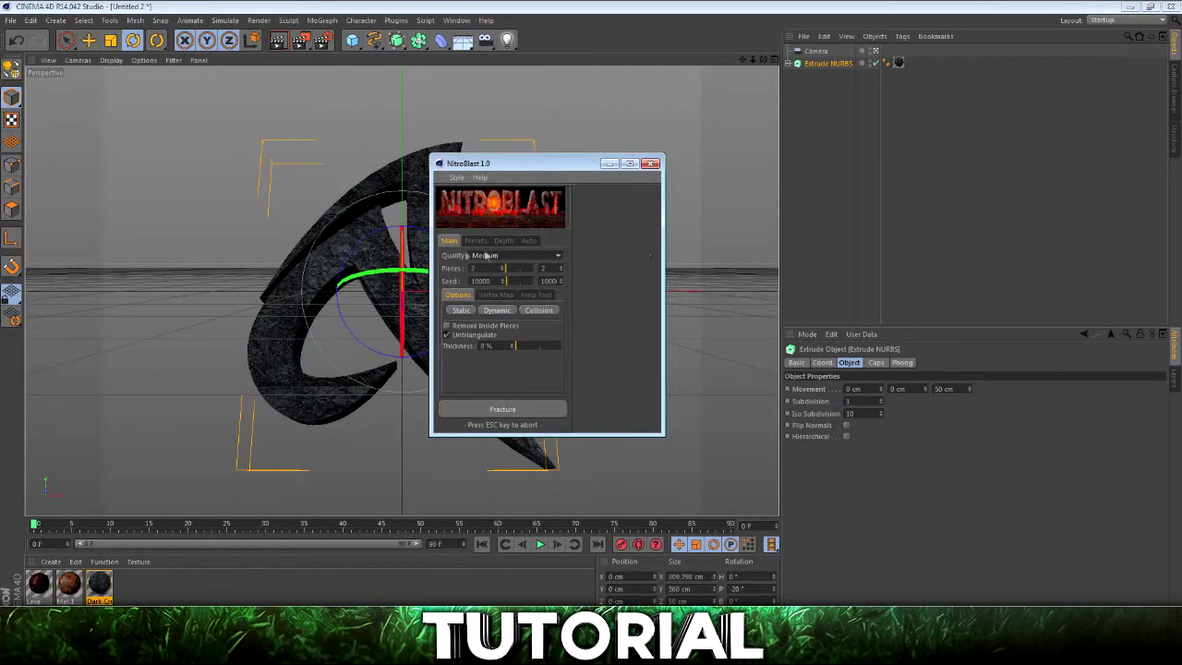
Fracture the Extrude NURBS with High quality, 200 pieces and seed 12189, and close the NitroBlast window.
click(508, 257)
click(498, 282)
click(480, 243)
click(505, 242)
click(531, 242)
click(476, 242)
click(504, 242)
click(529, 242)
click(450, 242)
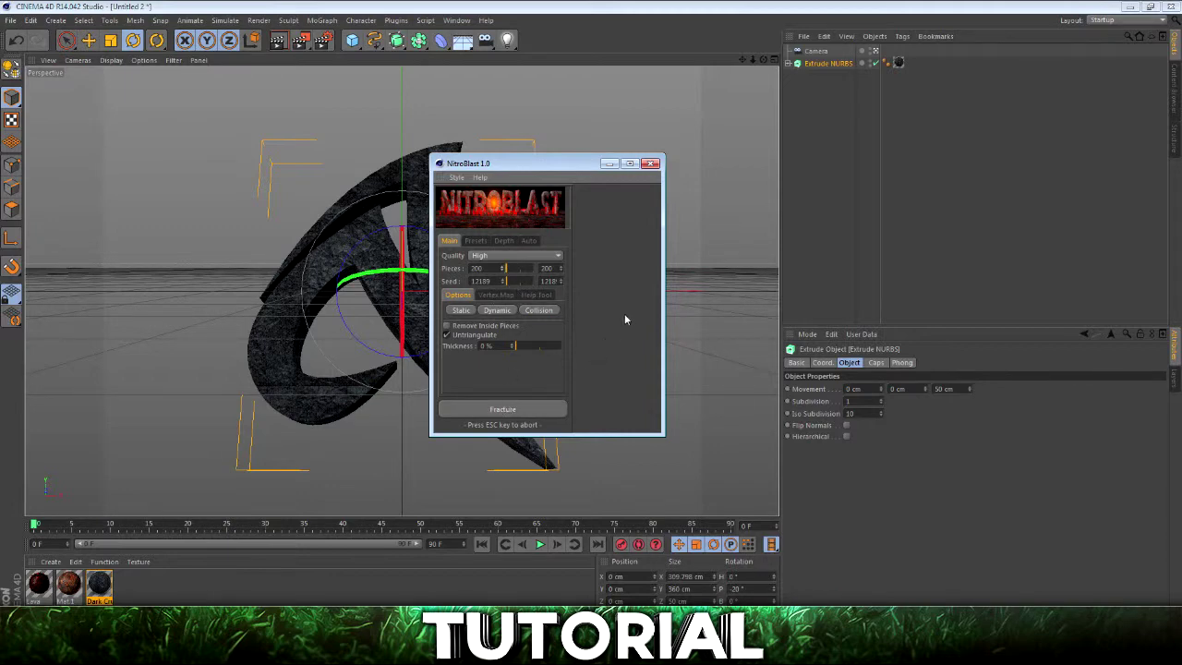
click(492, 409)
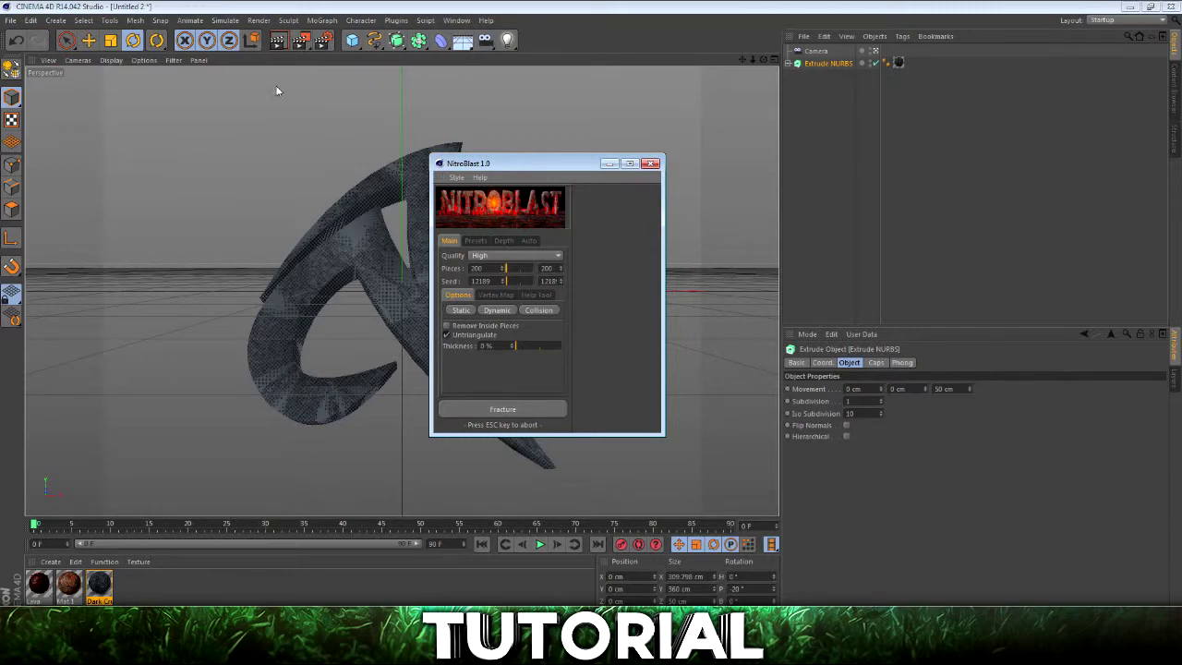
click(651, 164)
Replace the yellow inner material on the NitroBlast Extrude NURBS with the Lava material.
click(68, 584)
shift+click(38, 583)
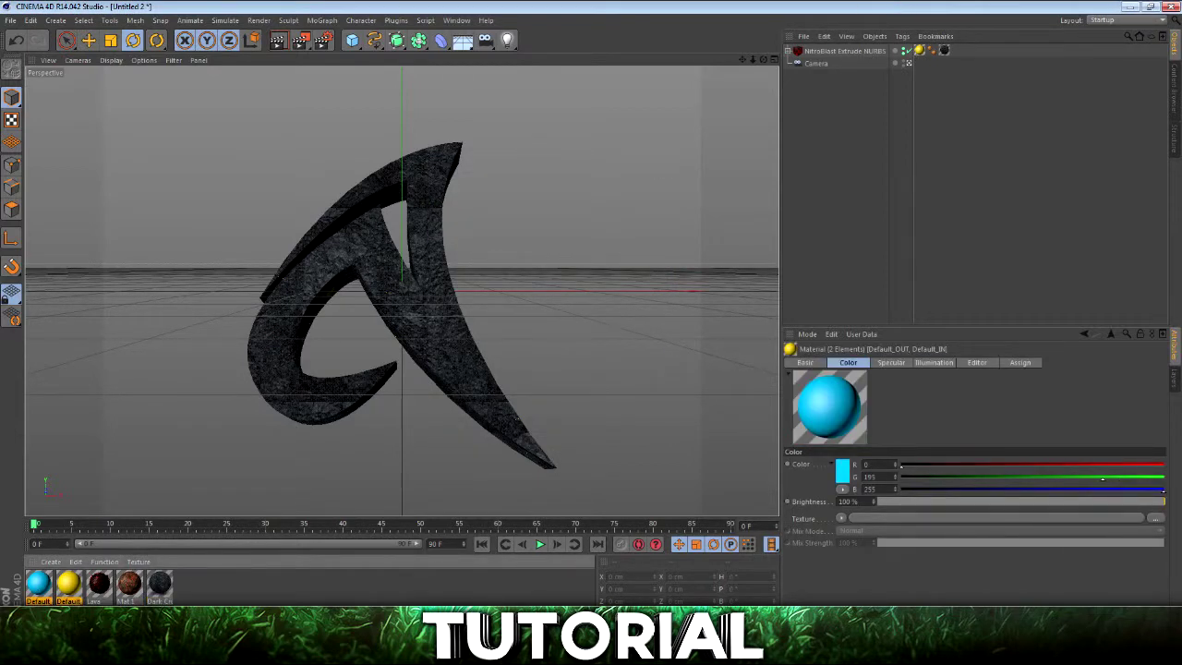
click(189, 599)
click(65, 586)
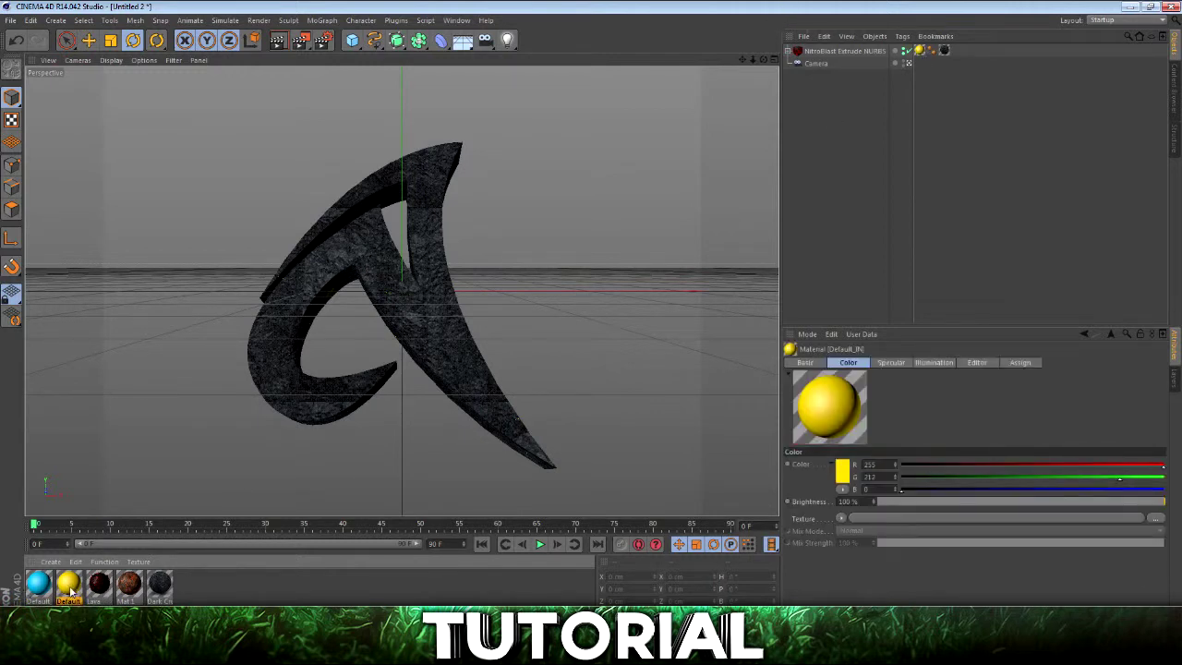
drag(113, 584, 920, 51)
Move Piece 0 to Piece 198 out of the NitroBlast group to the top level of the object hierarchy.
click(813, 51)
click(788, 51)
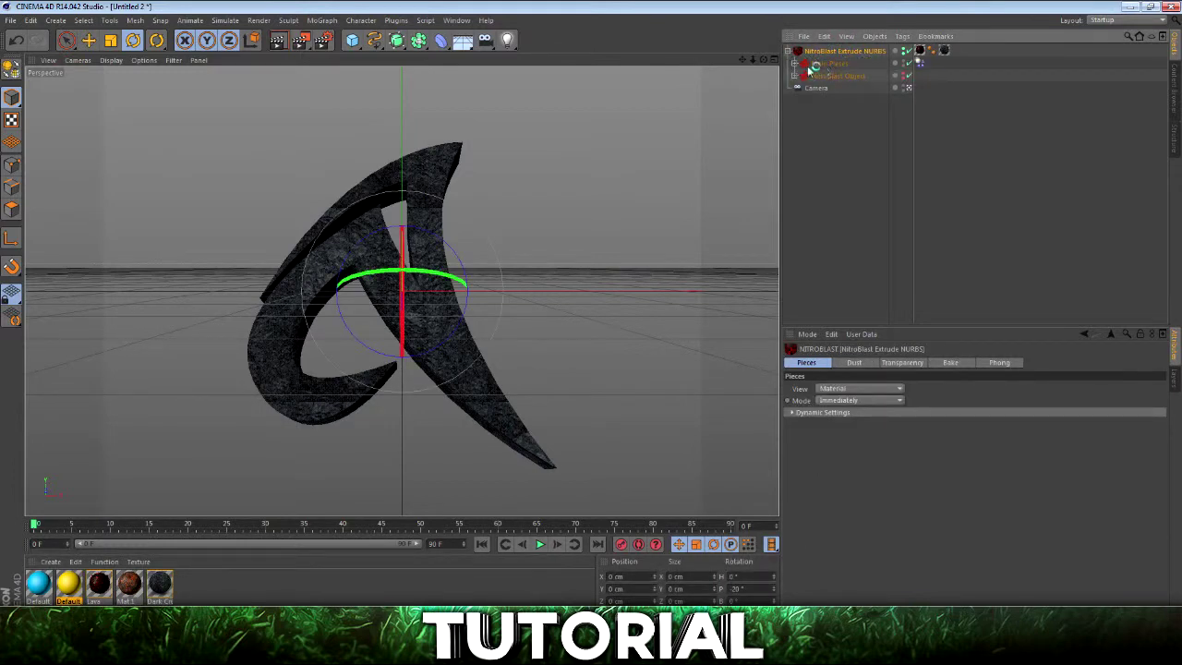
click(795, 63)
click(801, 76)
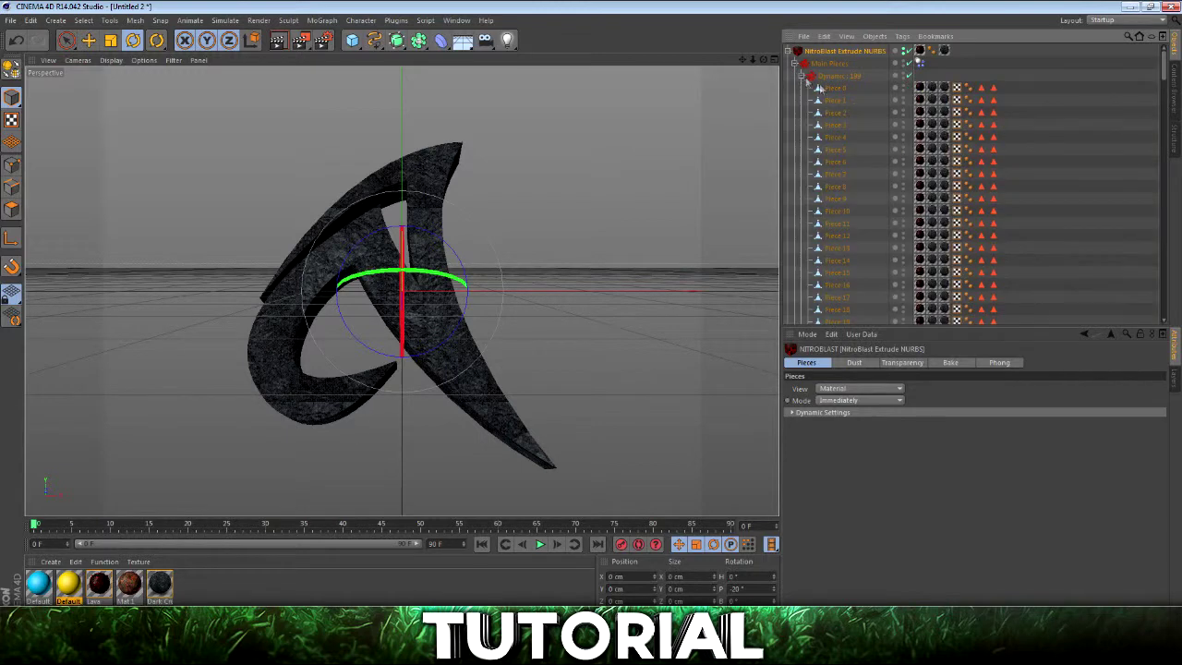
click(836, 88)
scroll(840, 277, down, 15)
scroll(850, 296, down, 8)
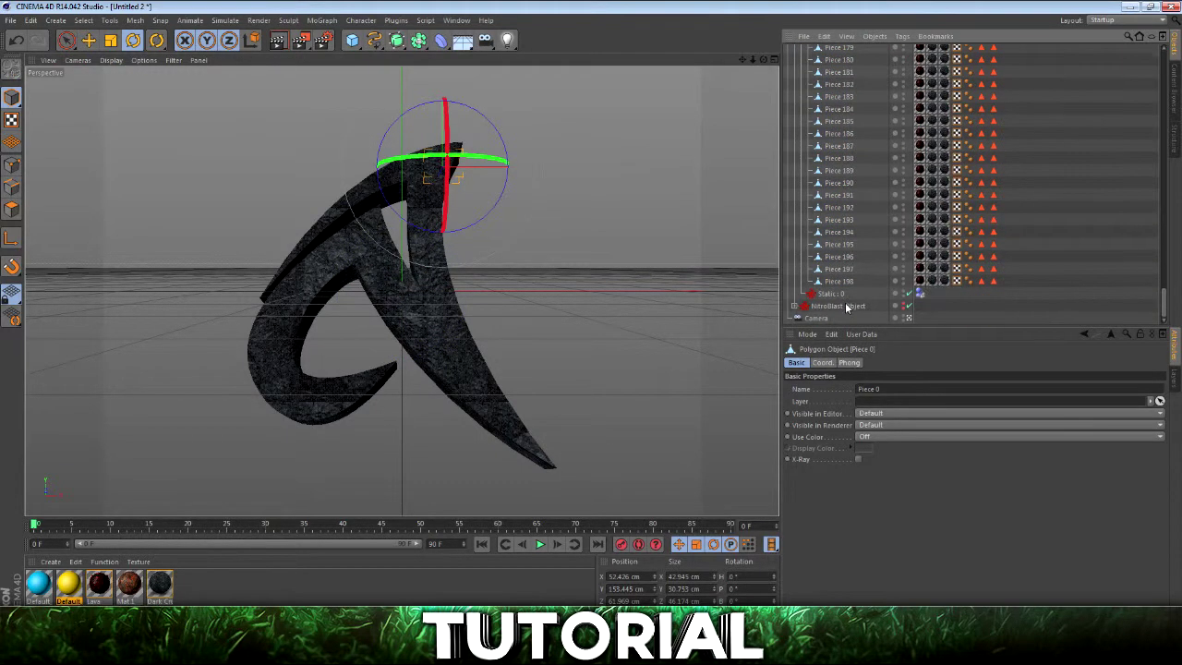
shift+click(855, 282)
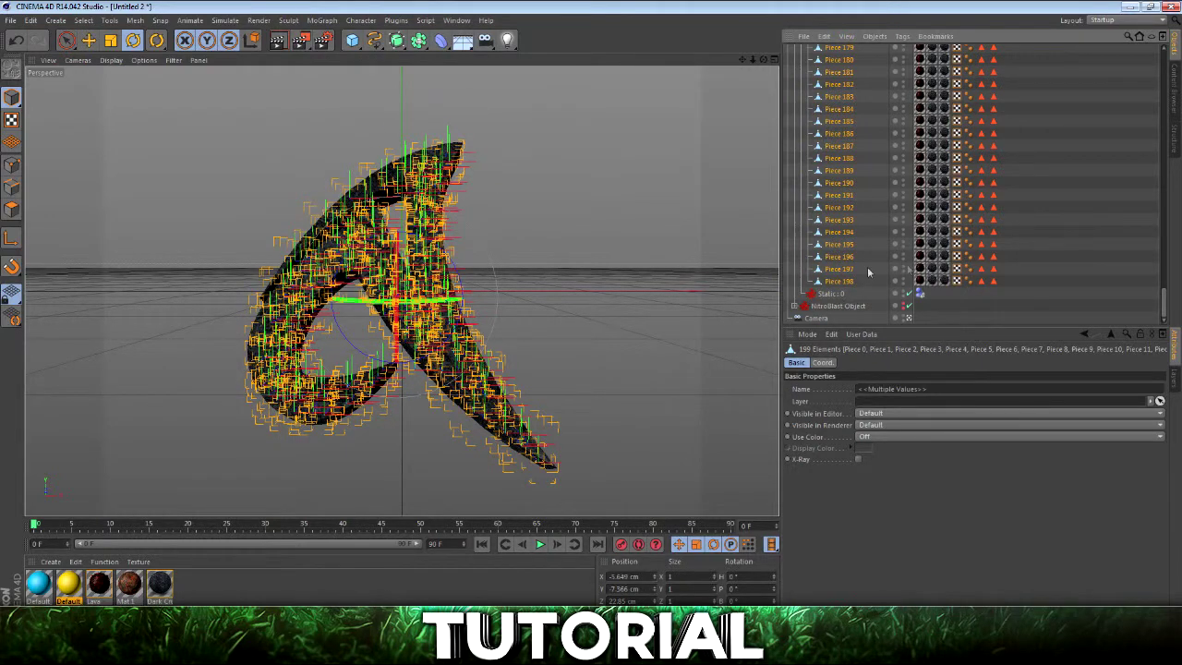
scroll(847, 74, up, 20)
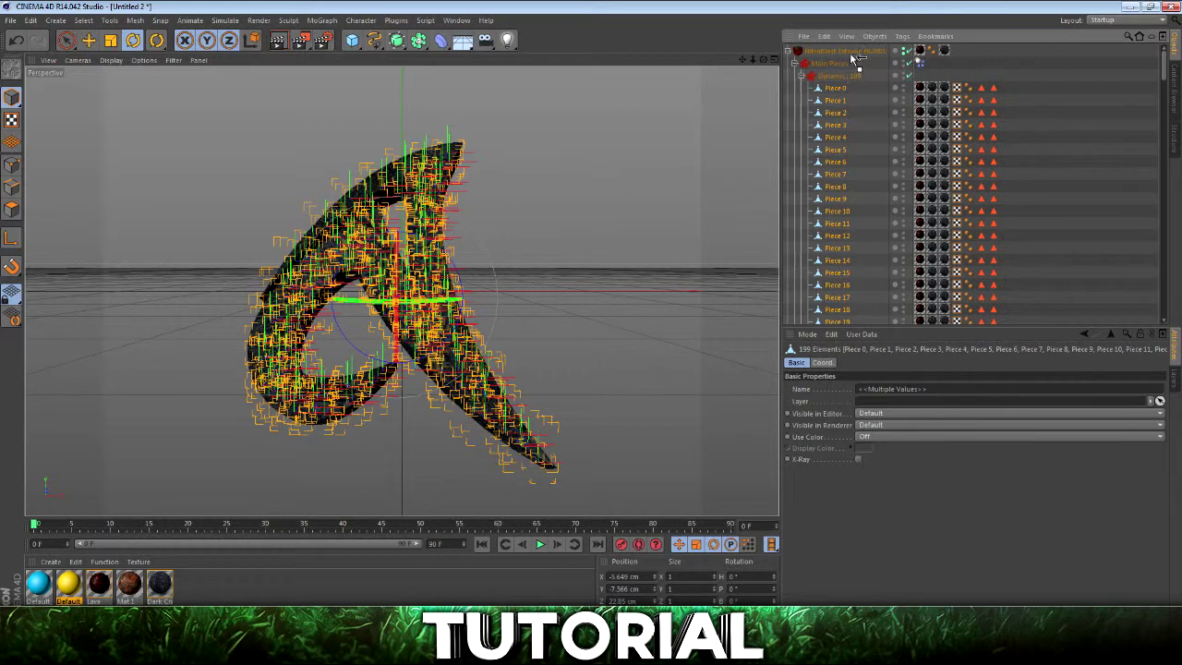
drag(845, 46, 845, 46)
scroll(864, 202, down, 5)
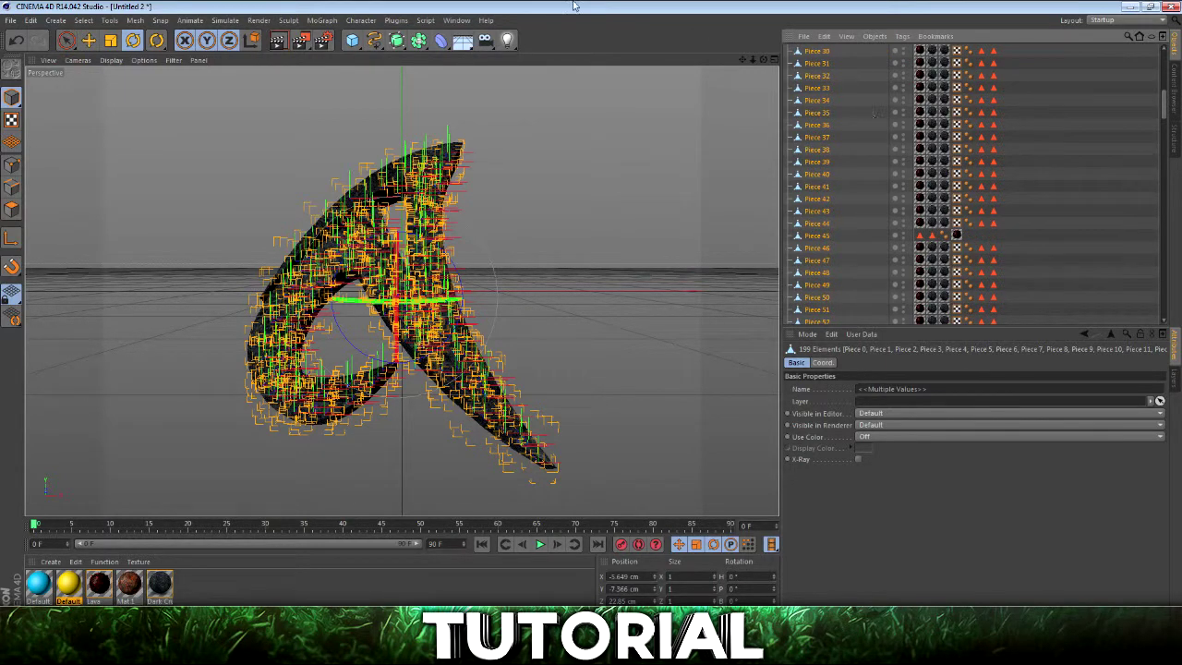
Add a MoGraph Fracture object and place Piece 0 to Piece 198 inside it.
click(322, 22)
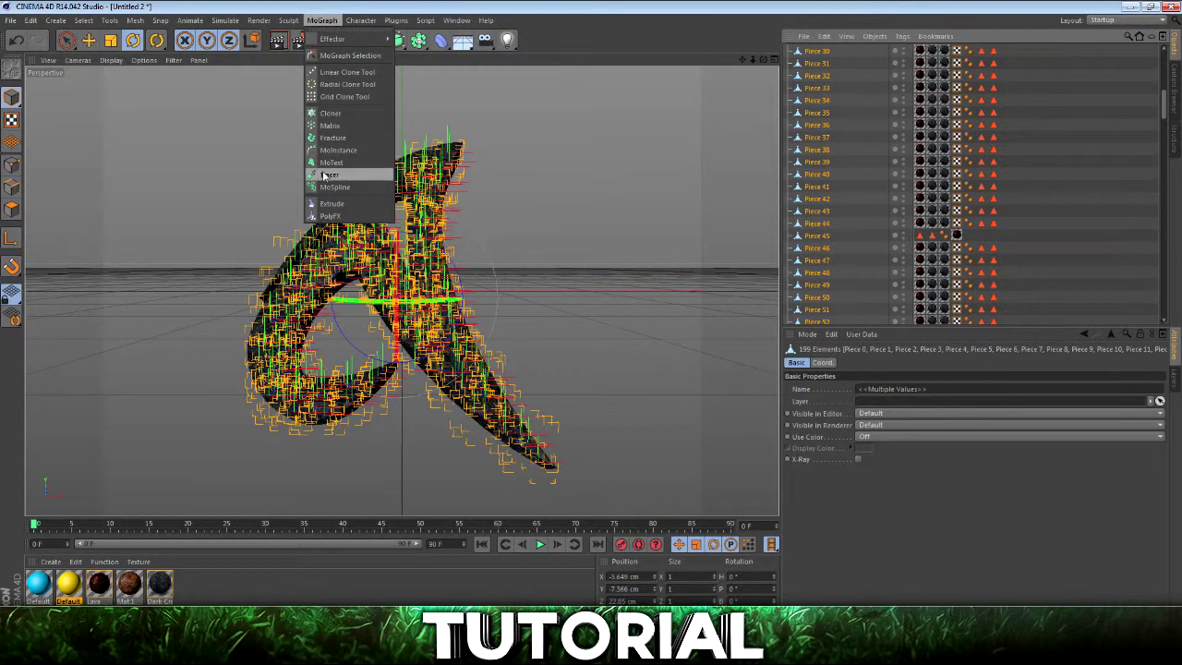
click(333, 138)
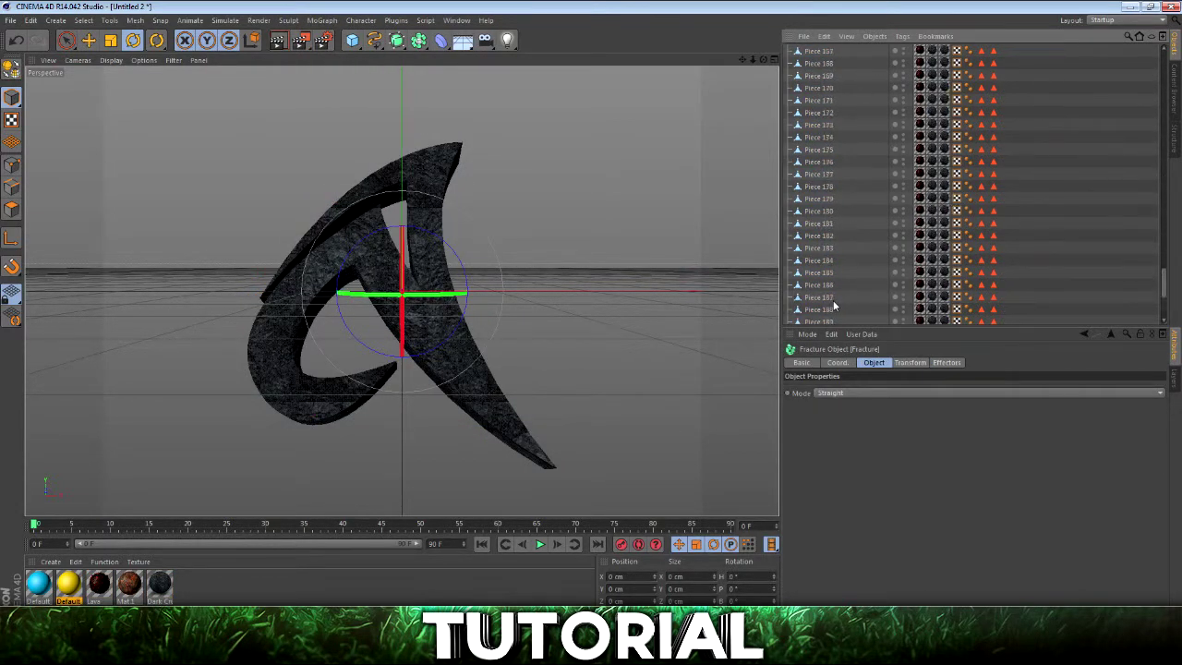
click(830, 246)
key(F5)
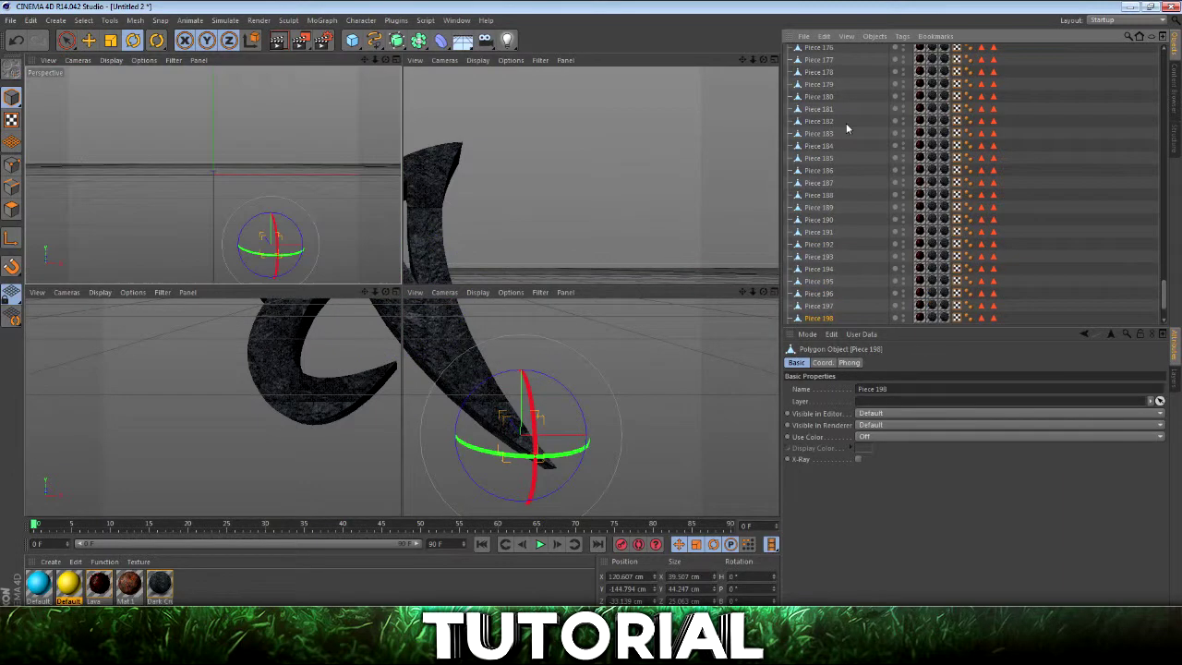
scroll(846, 123, up, 10)
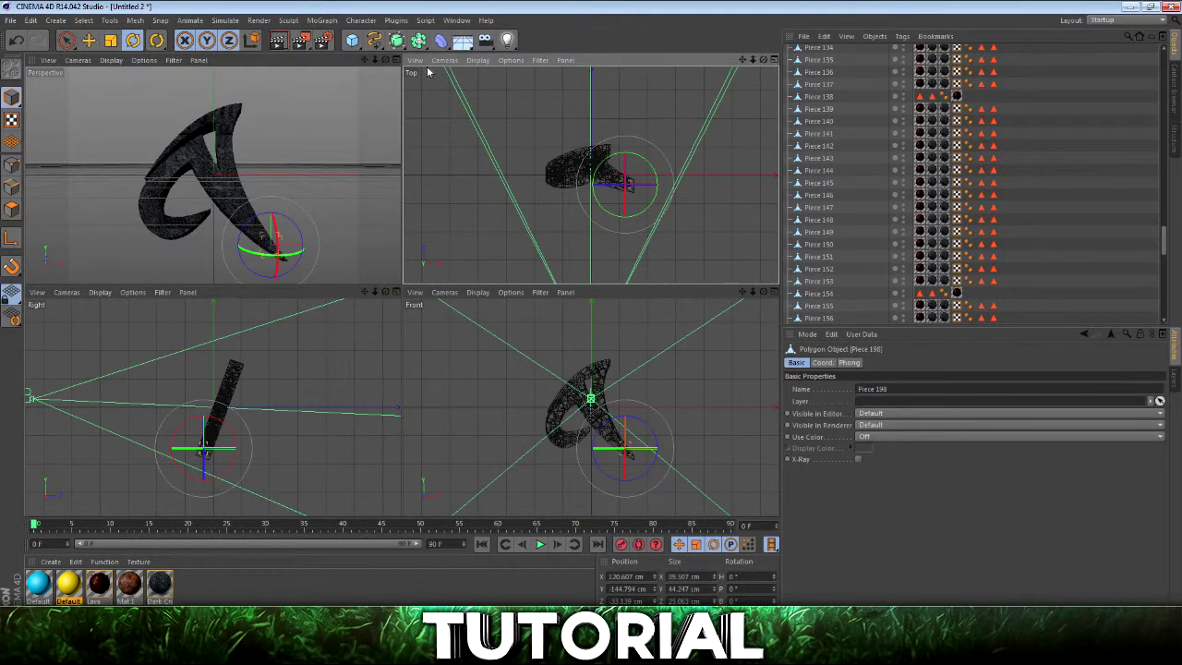
key(F1)
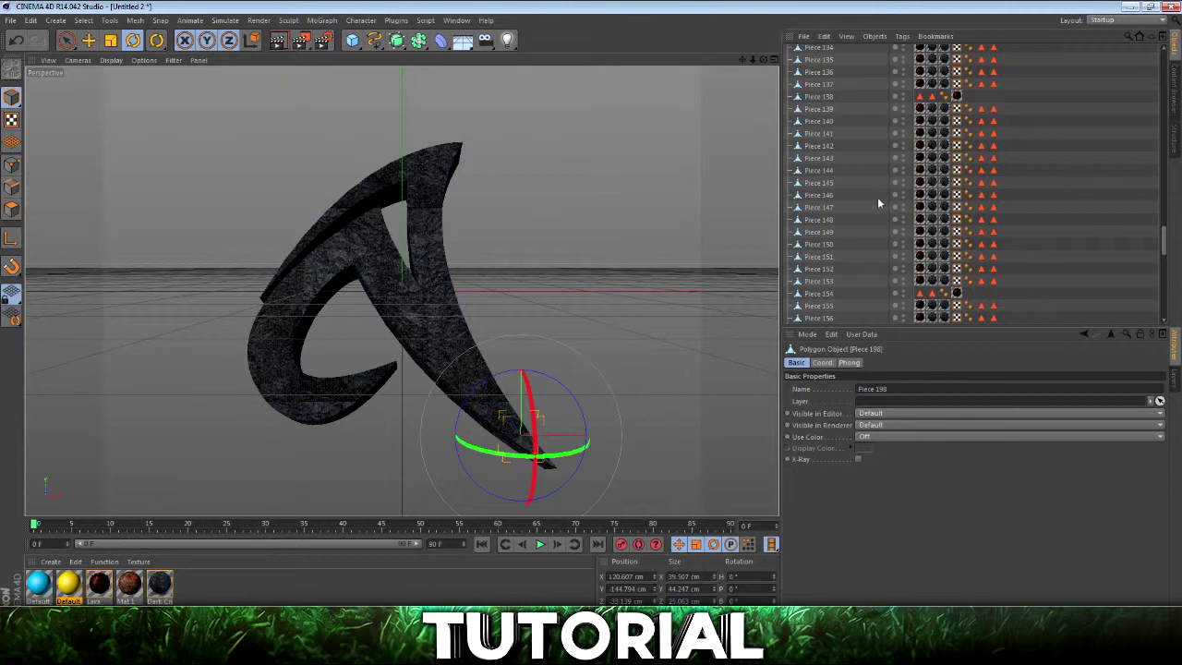
scroll(878, 199, up, 10)
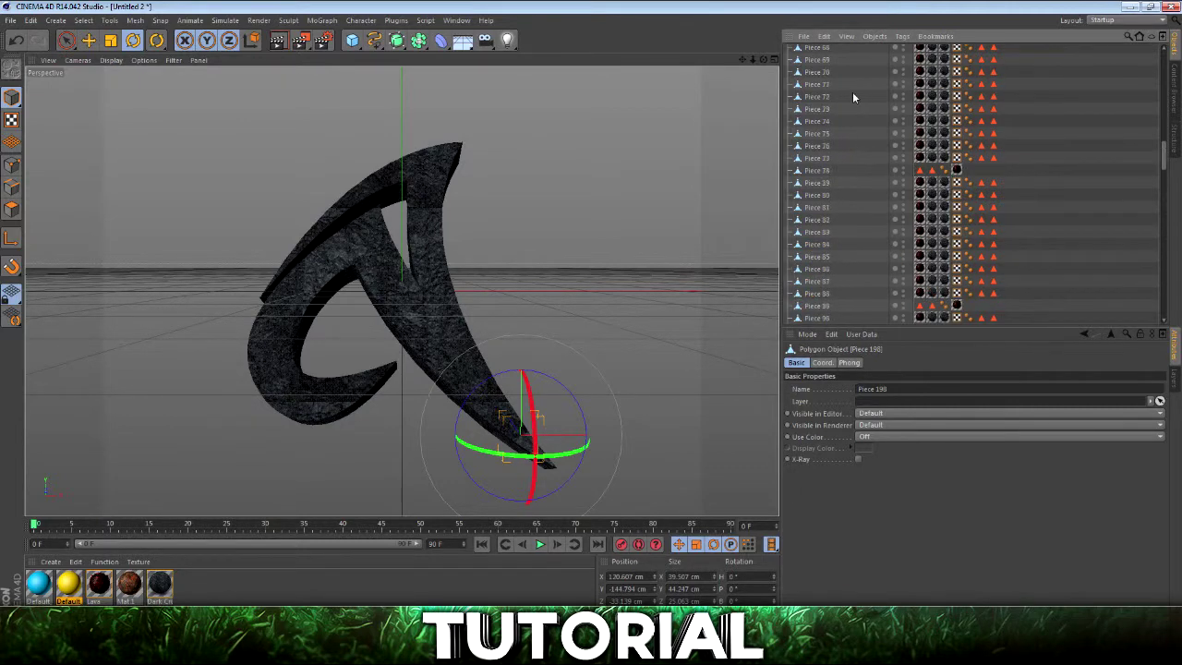
scroll(836, 87, up, 10)
shift+click(818, 63)
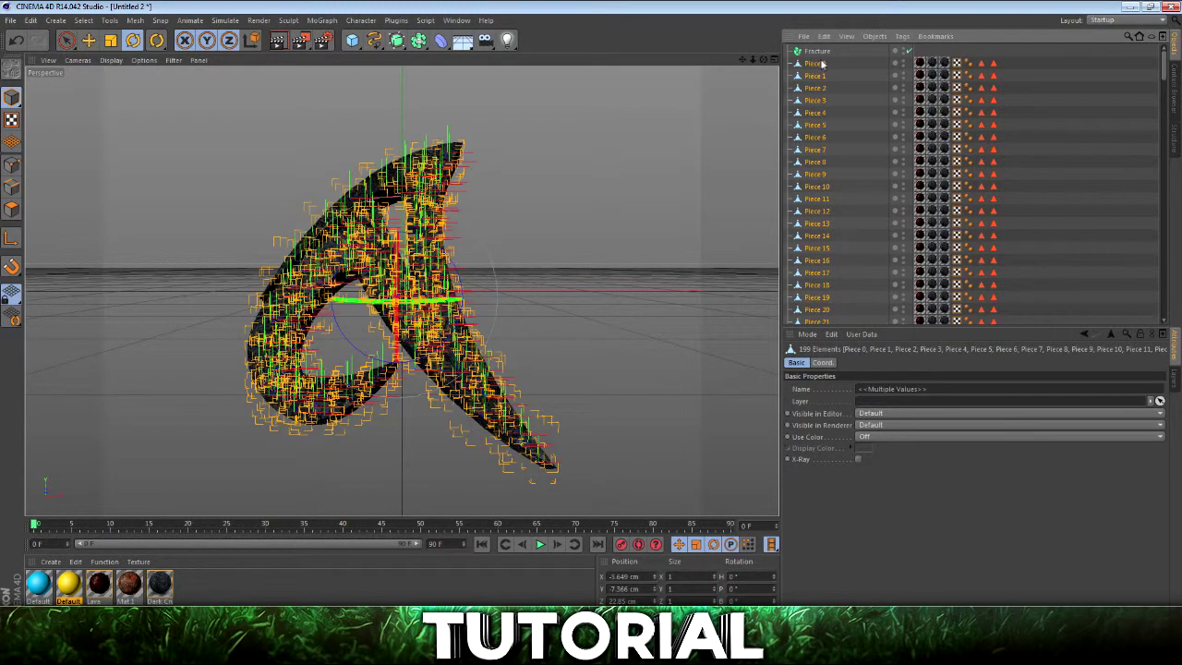
click(817, 52)
click(791, 52)
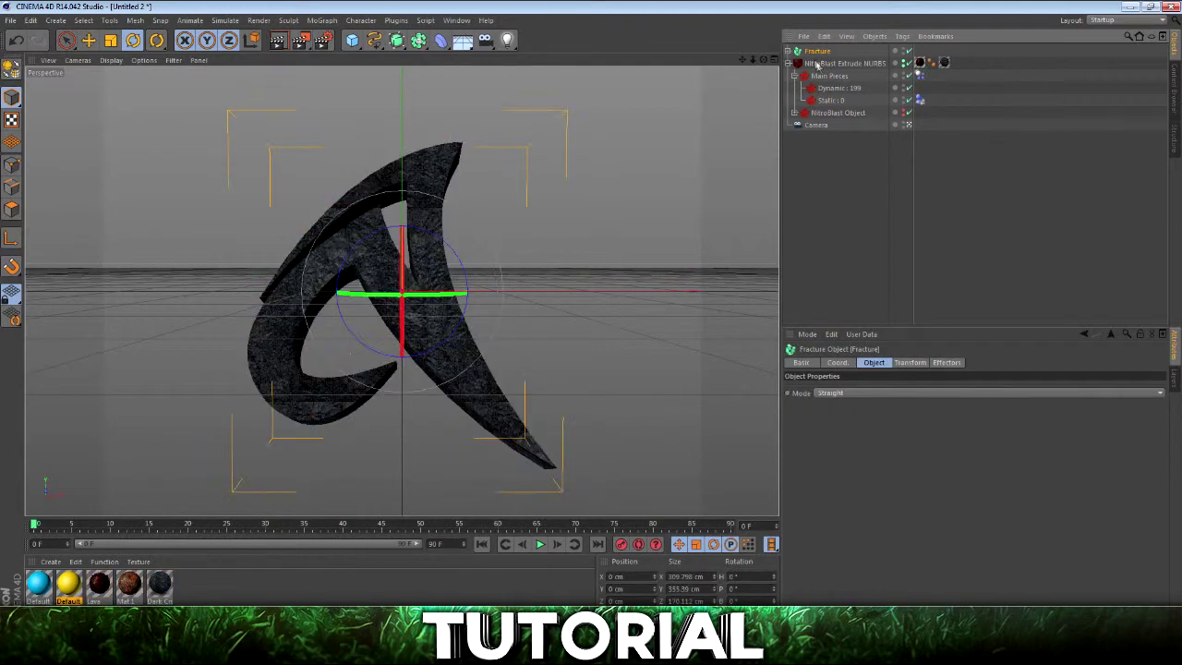
Delete the leftover NitroBlast Extrude NURBS group.
click(812, 63)
key(Delete)
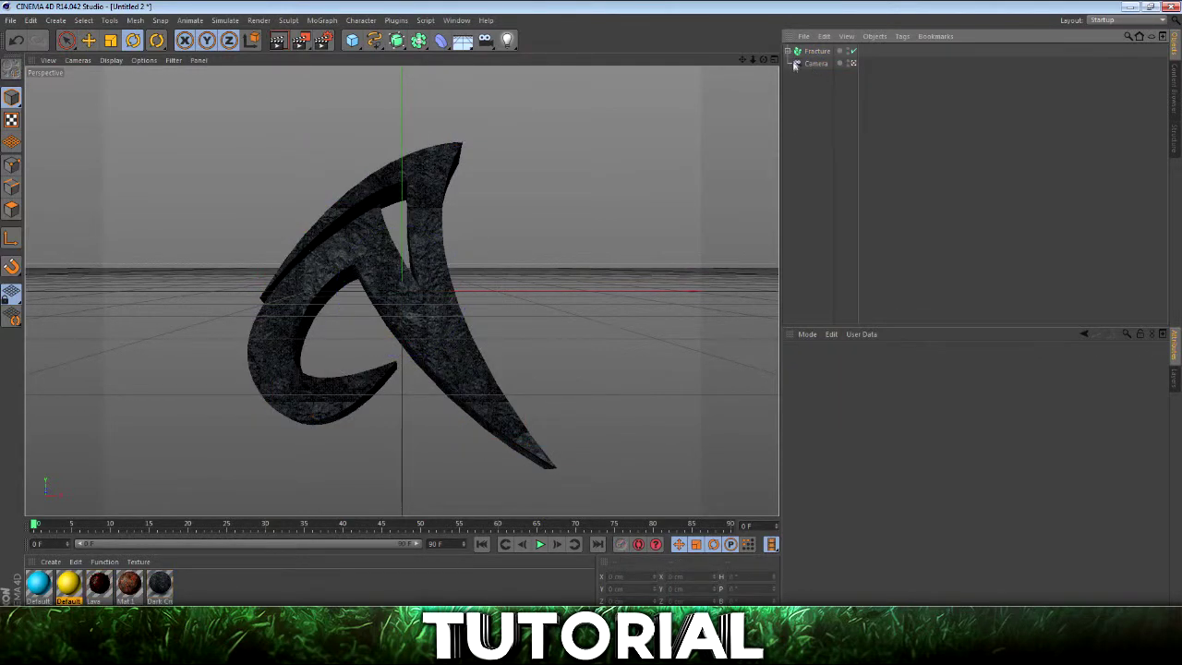
Examine the texture tags on the pieces inside the Fracture object, including the Lava tag's properties on Piece 0.
click(788, 52)
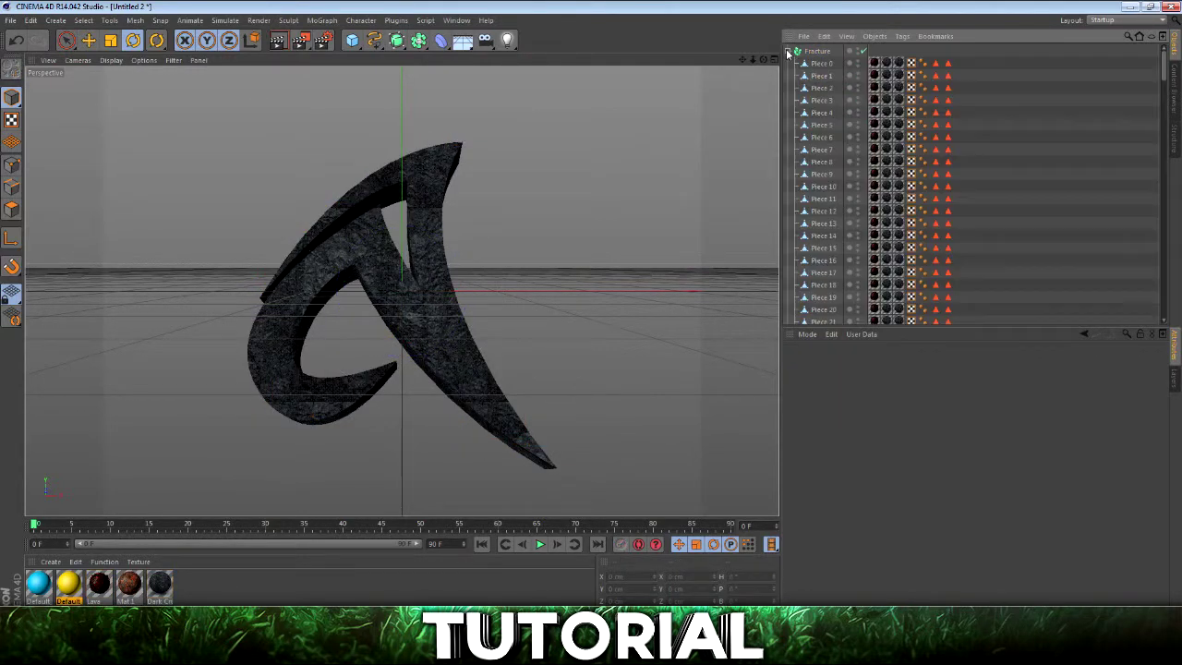
click(875, 64)
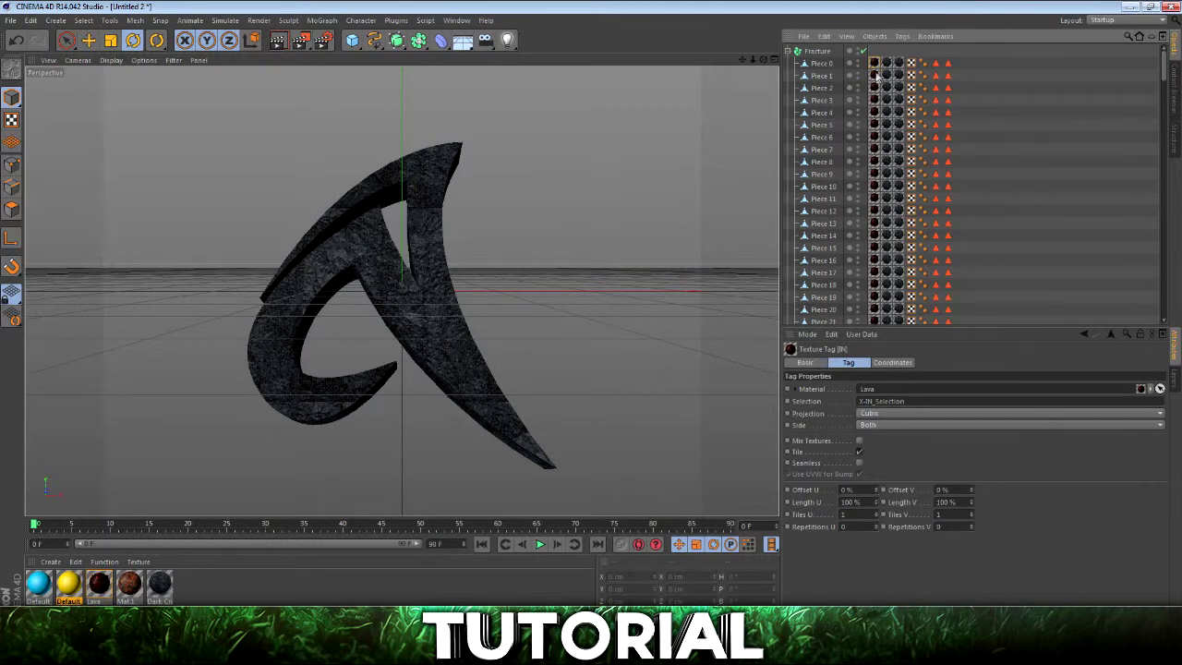
scroll(878, 185, down, 5)
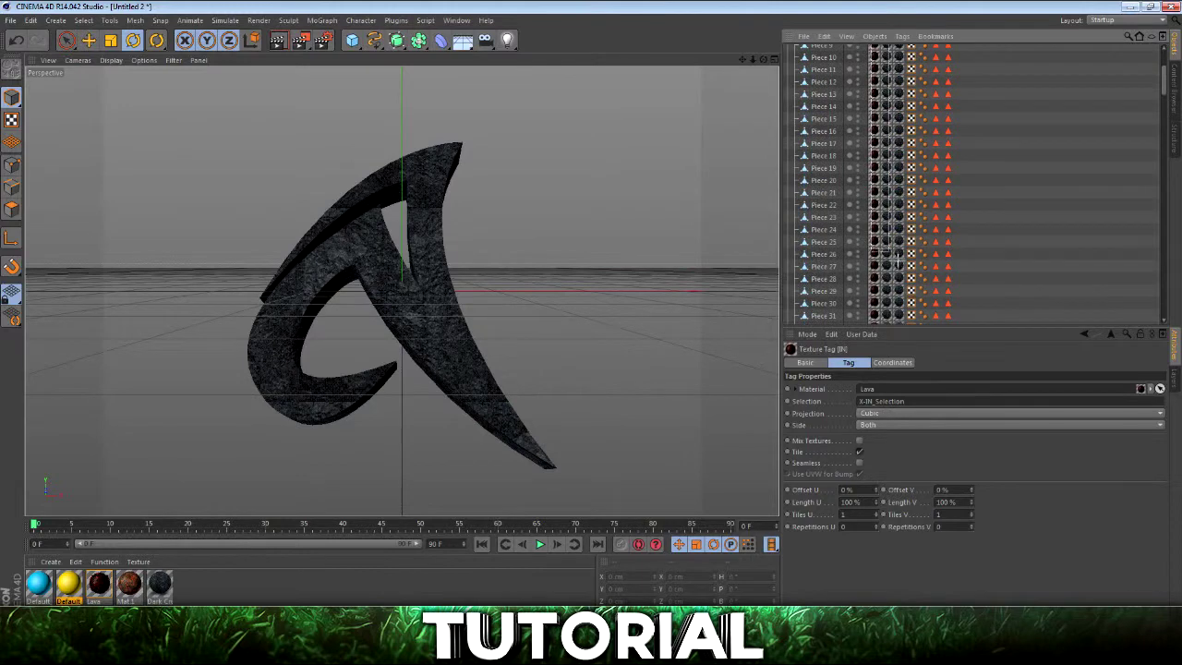
scroll(878, 185, down, 6)
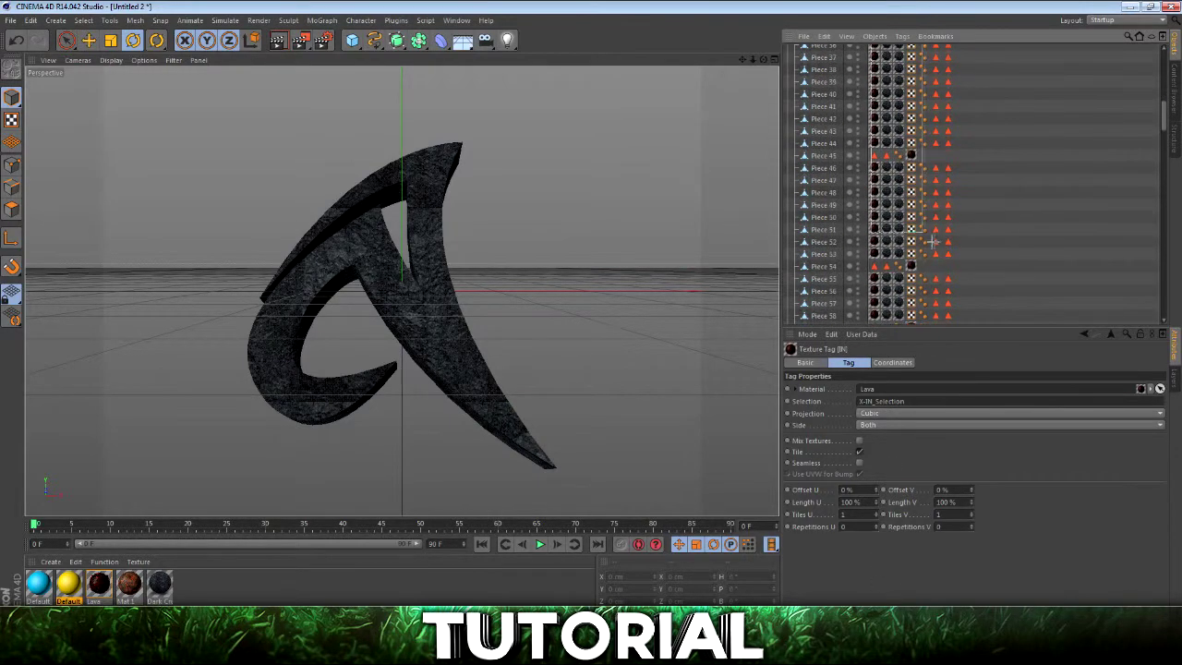
scroll(969, 139, up, 1)
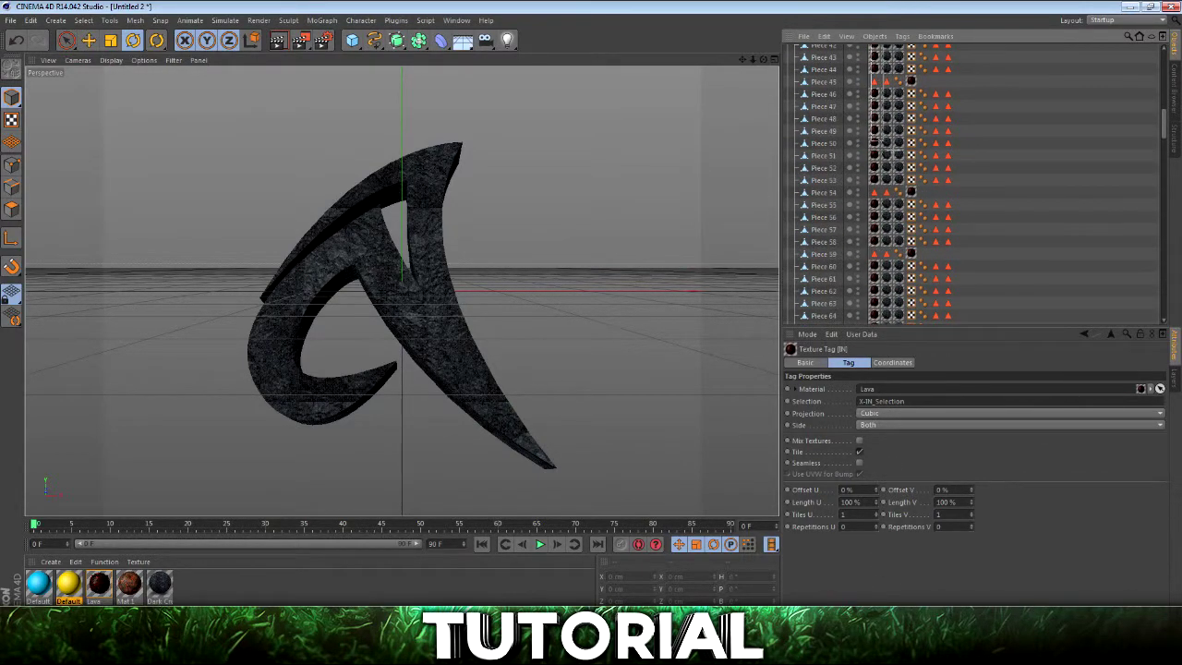
click(969, 100)
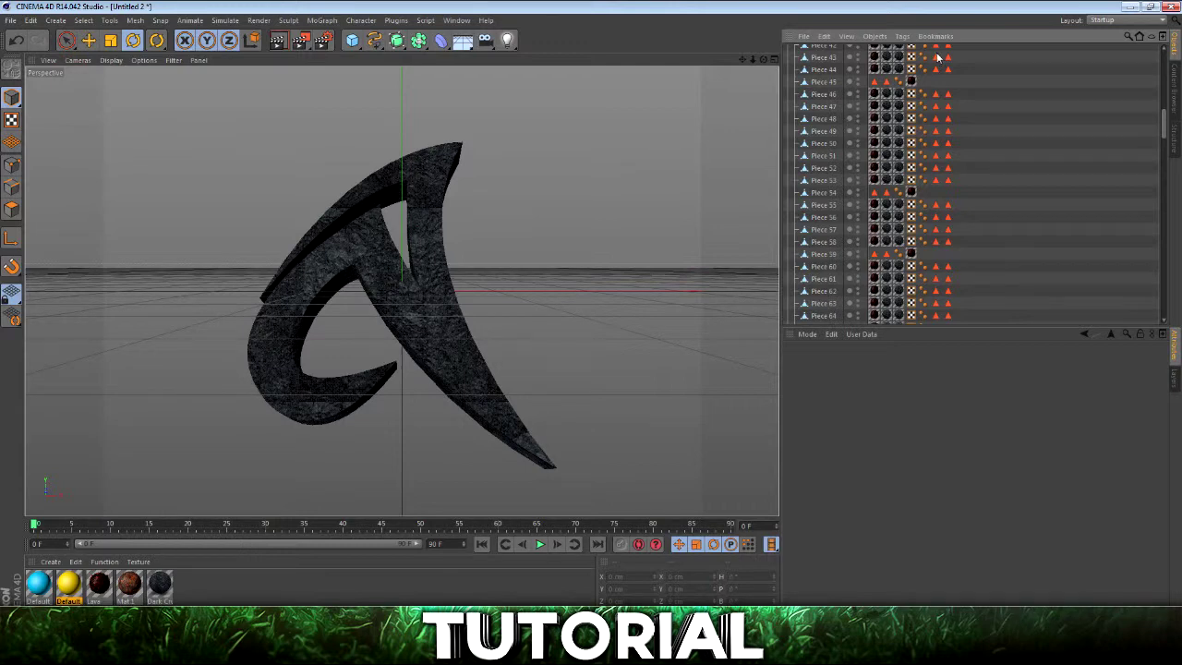
Undo the Fracture setup and the piece moves back to the NitroBlast Extrude NURBS hierarchy.
click(823, 93)
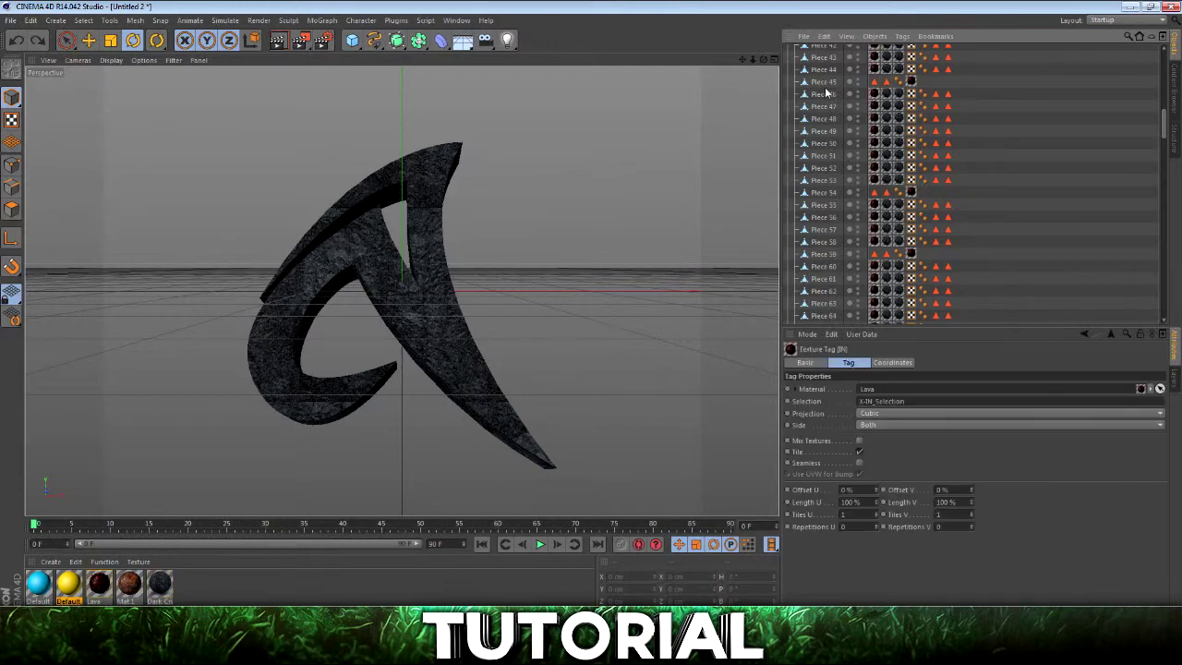
click(823, 93)
key(ctrl+a)
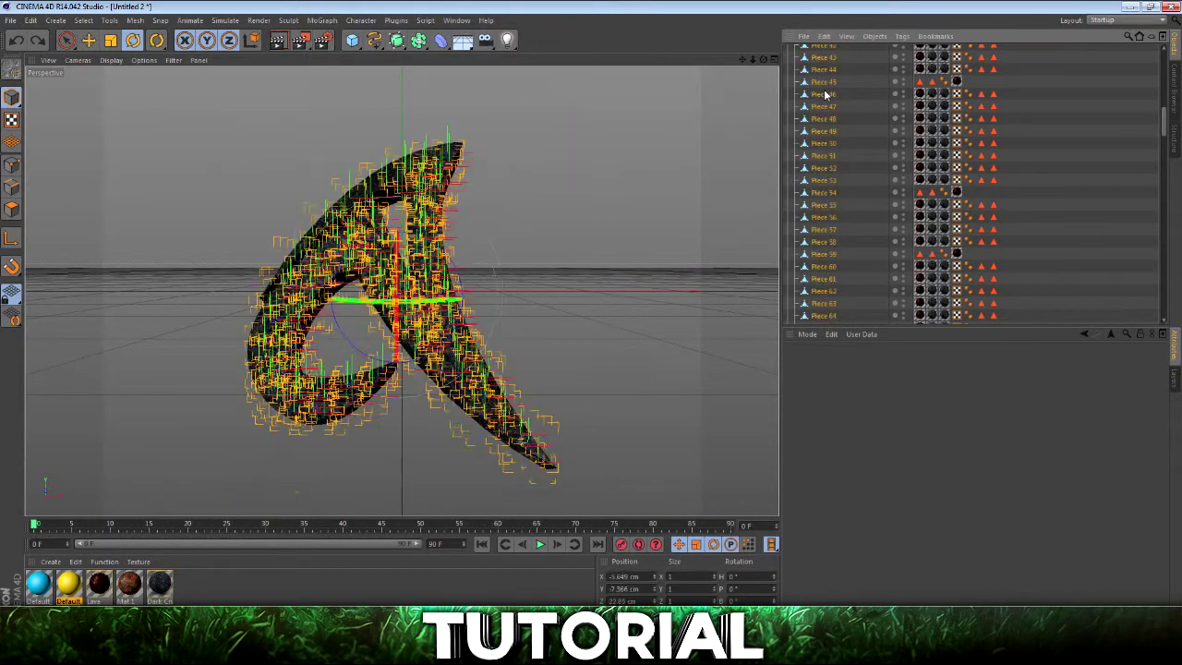
click(825, 95)
key(ctrl+a)
scroll(825, 95, down, 1)
scroll(825, 94, up, 3)
click(829, 96)
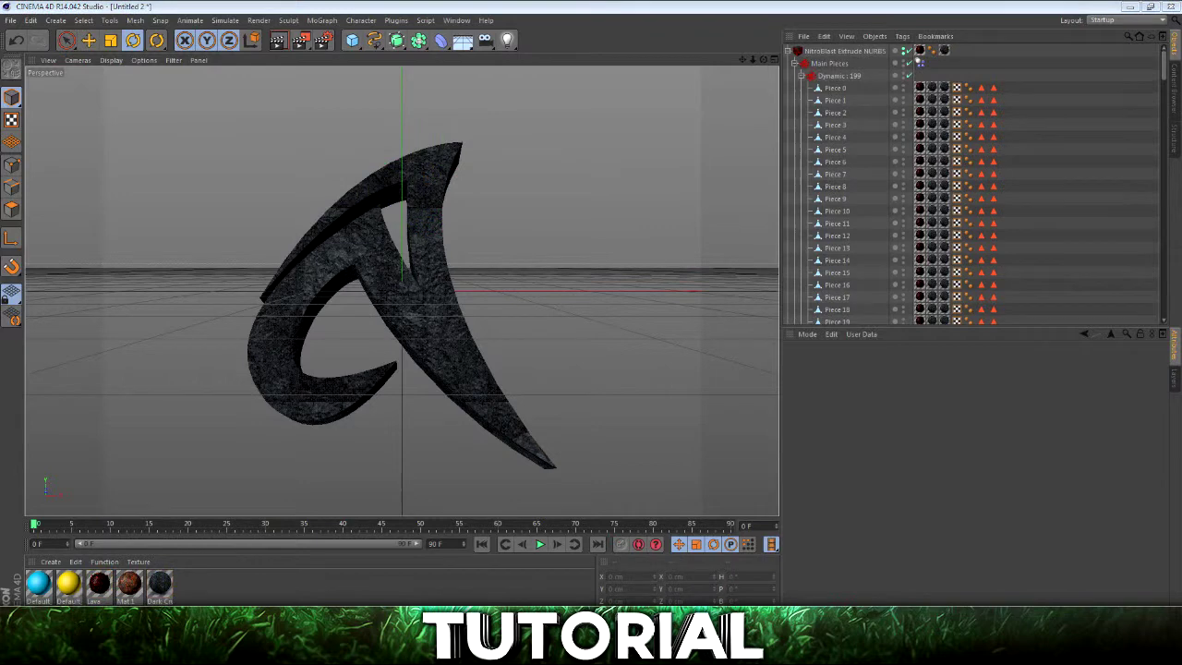
Enable Seamless on the Lava texture tag of the NitroBlast Extrude NURBS and review the Dark Crumpled Paper tag's properties.
click(919, 51)
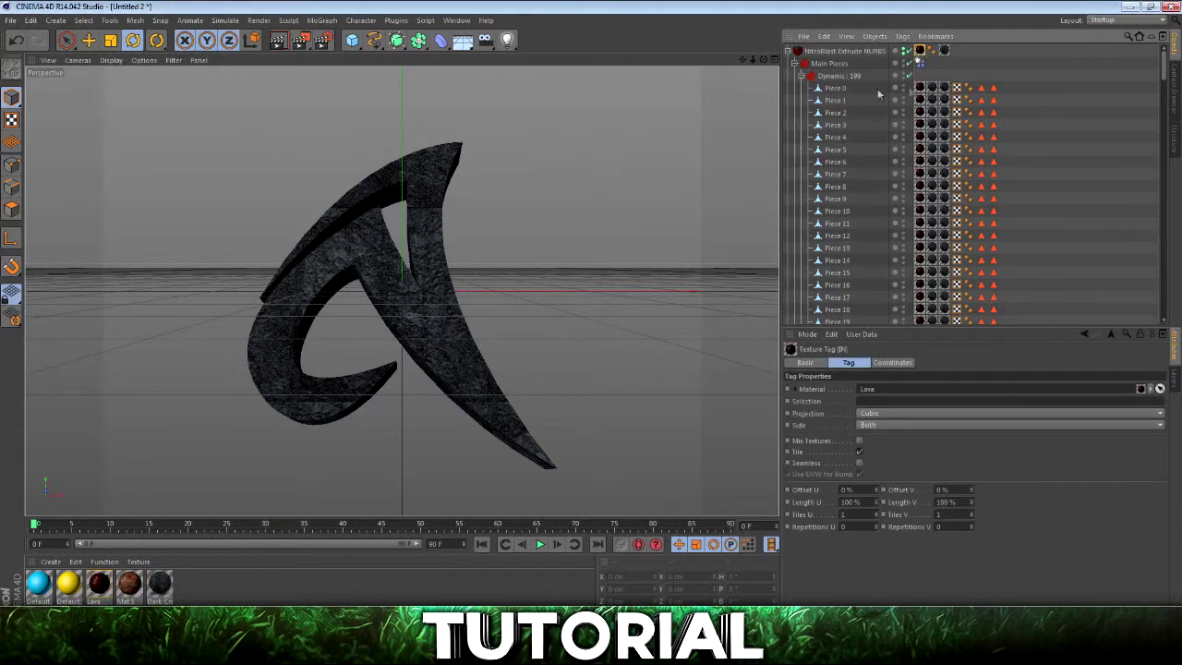
click(859, 462)
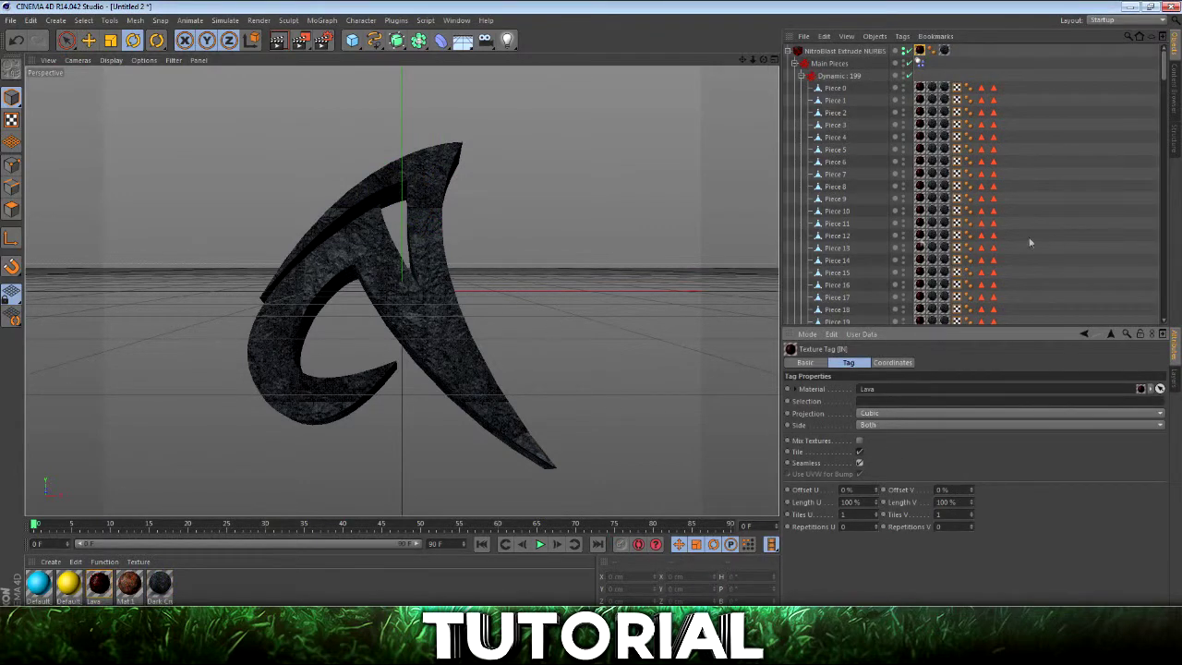
click(944, 51)
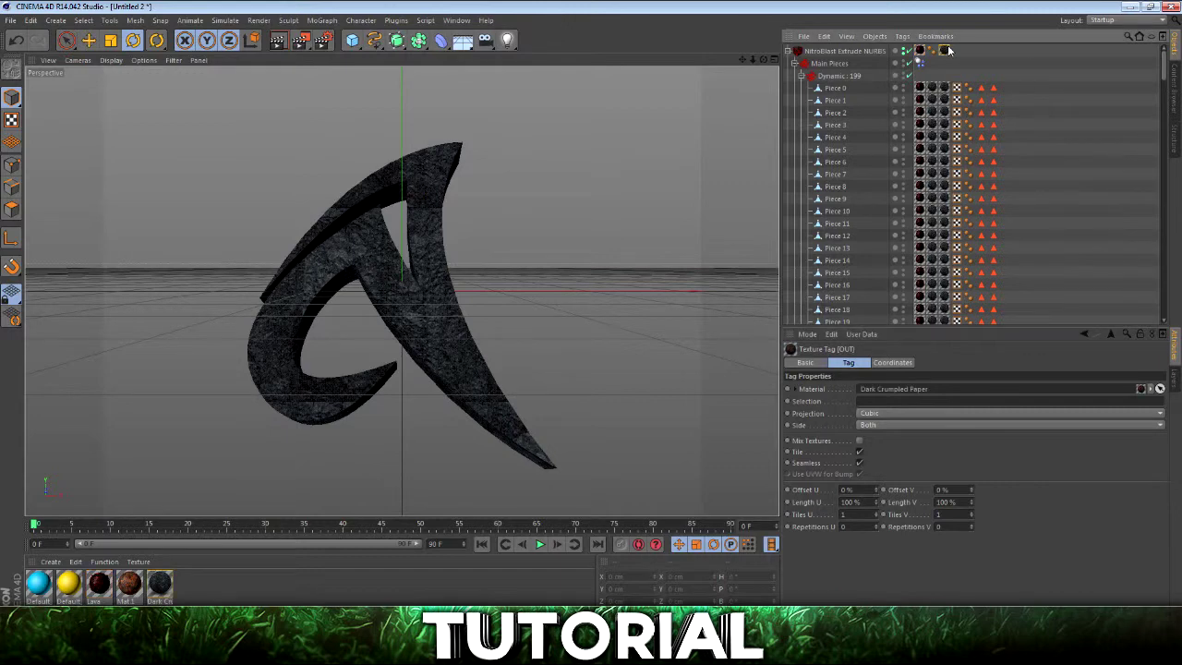
drag(944, 51, 851, 89)
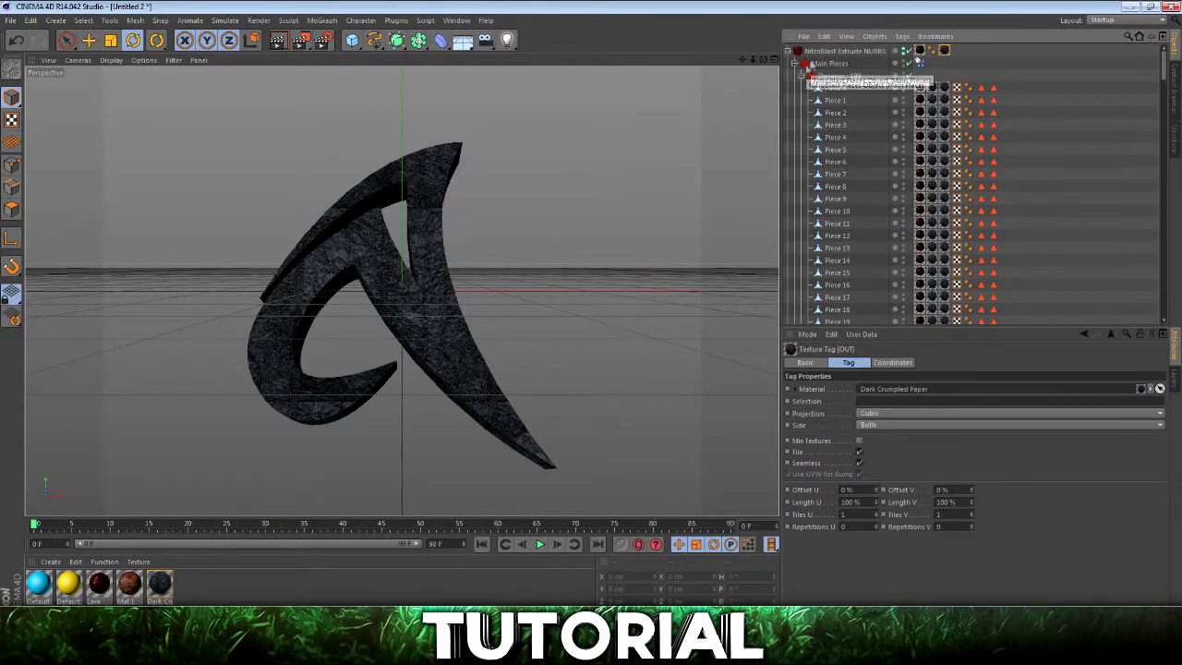
Select Piece 0 to Piece 198 inside the Dynamic group of the NitroBlast Extrude NURBS.
click(834, 87)
scroll(847, 242, down, 10)
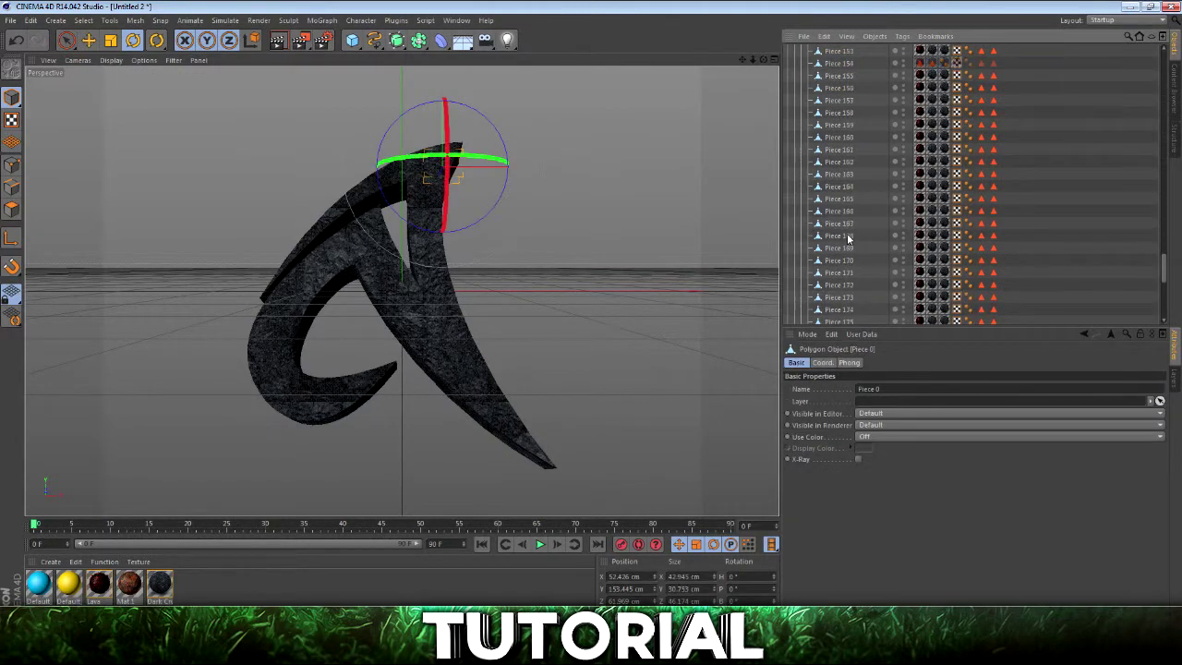
scroll(847, 232, down, 20)
shift+click(839, 281)
scroll(860, 197, up, 20)
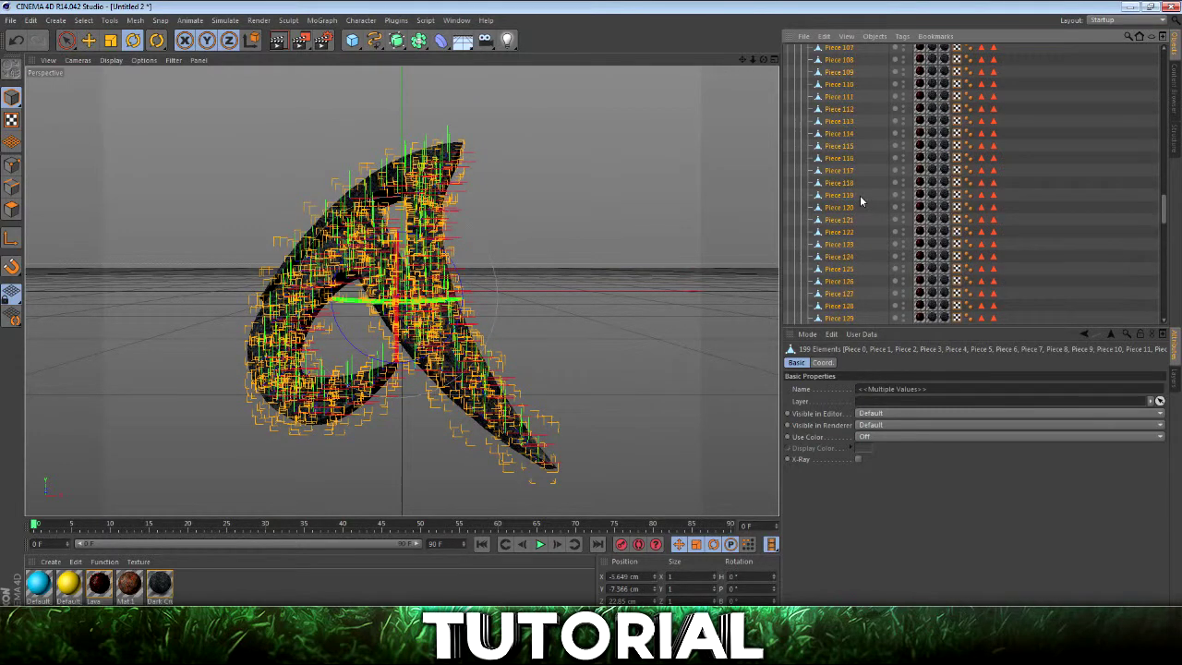
scroll(850, 180, up, 6)
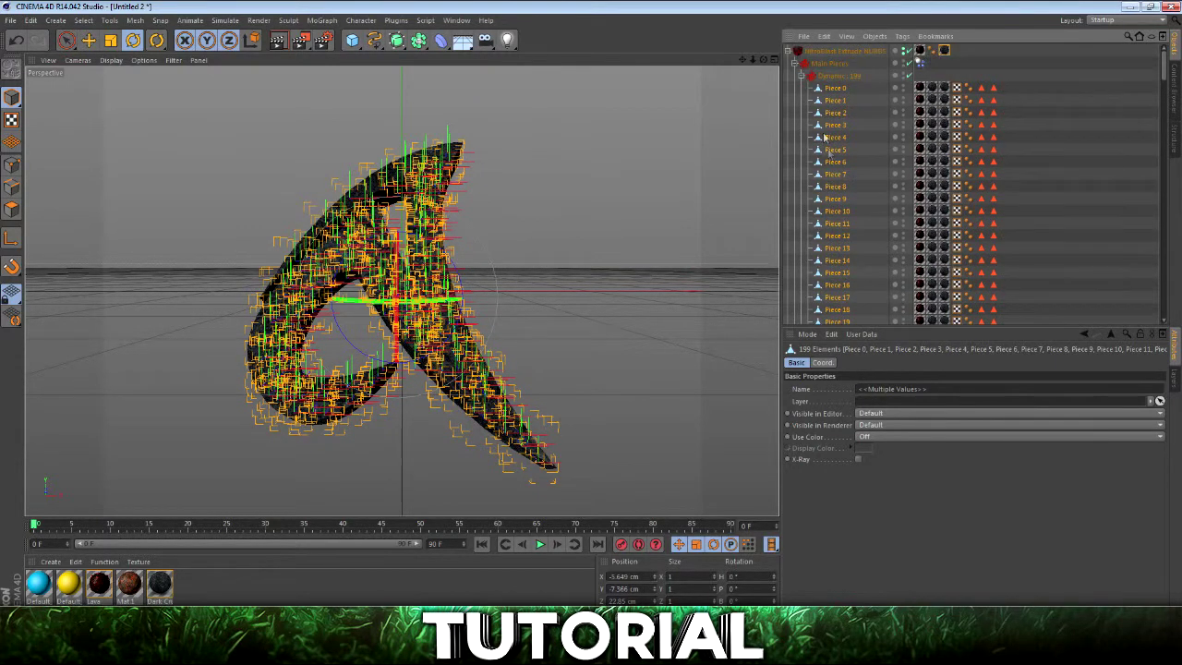
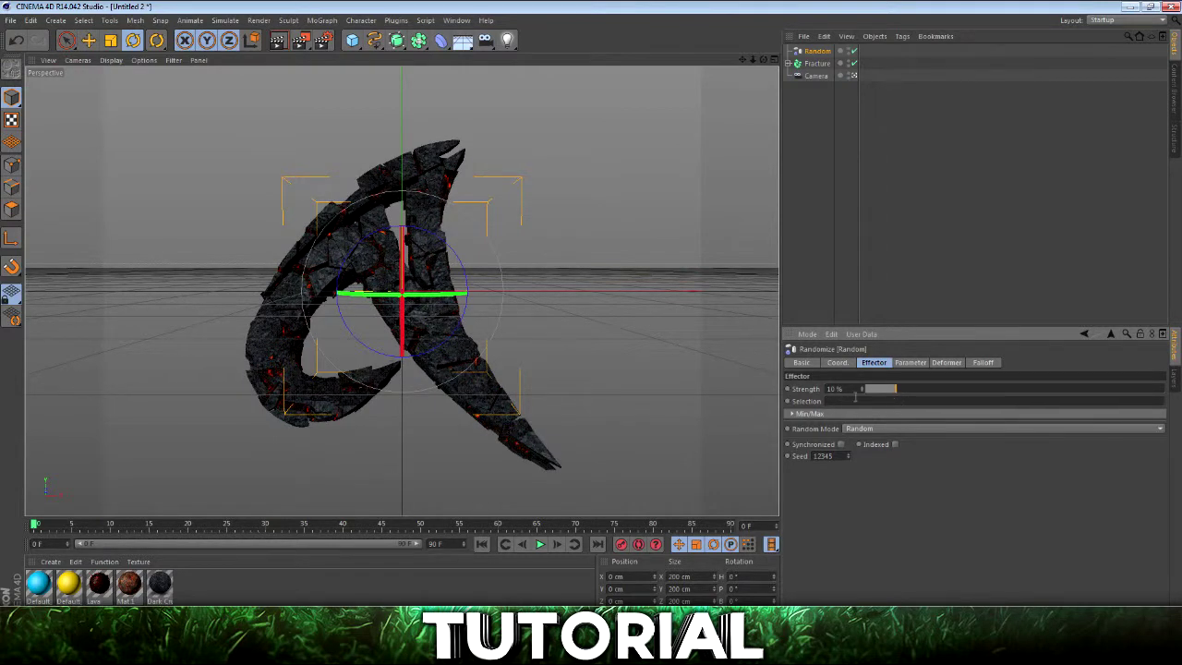
Set the Random effector's strength to 5% and compare it with the Random effector in the open tutorial.c4d scene.
mouse_move(868, 395)
mouse_down()
mouse_move(889, 390)
mouse_move(881, 395)
mouse_up()
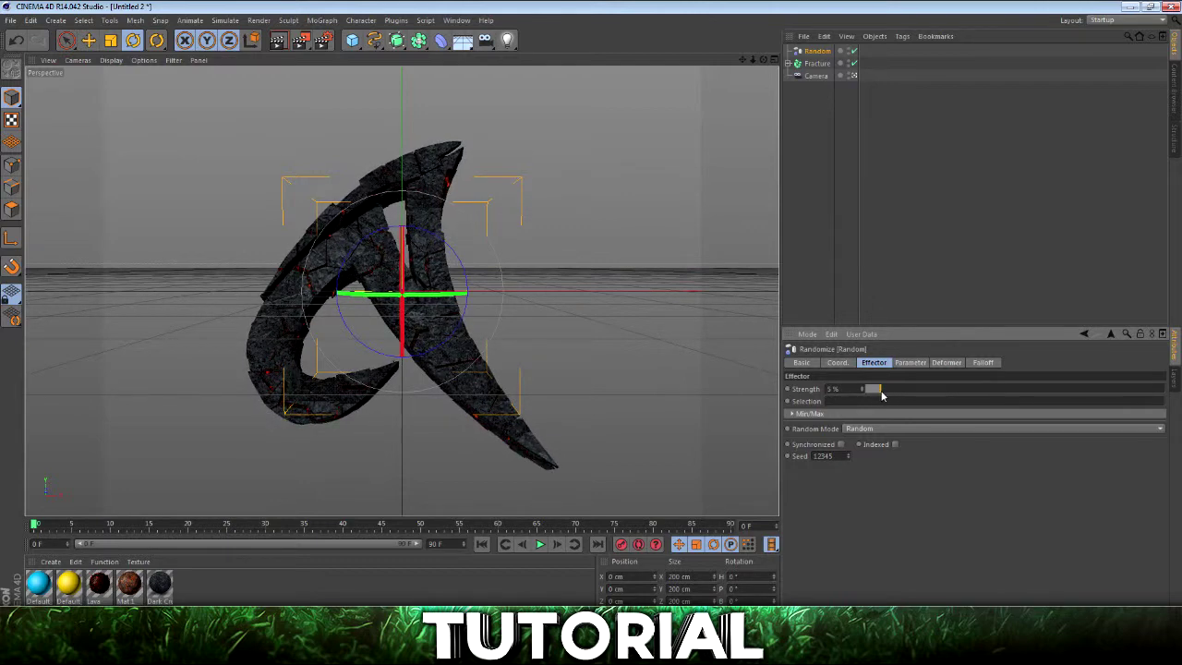
click(456, 20)
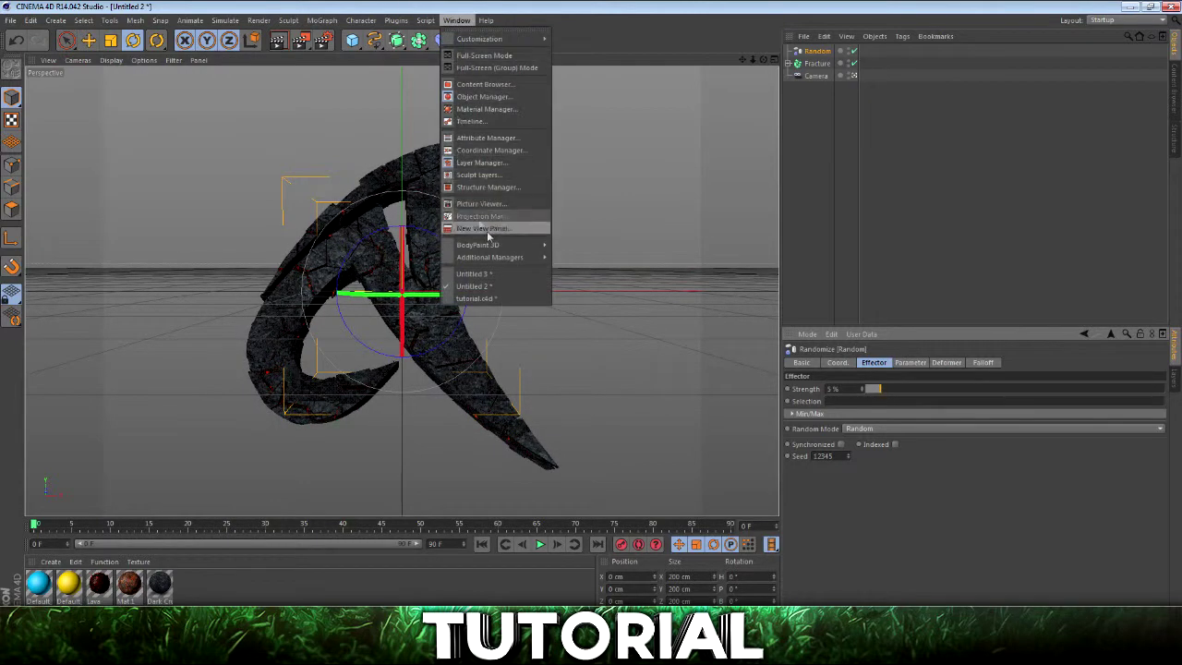
click(480, 298)
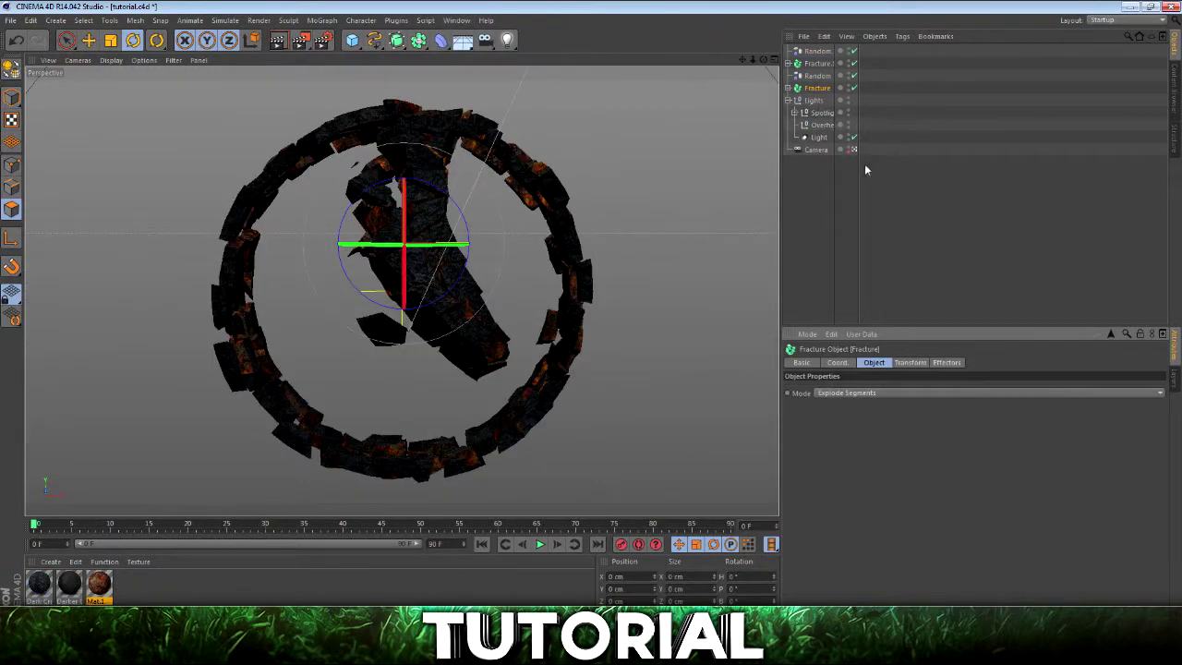
click(817, 76)
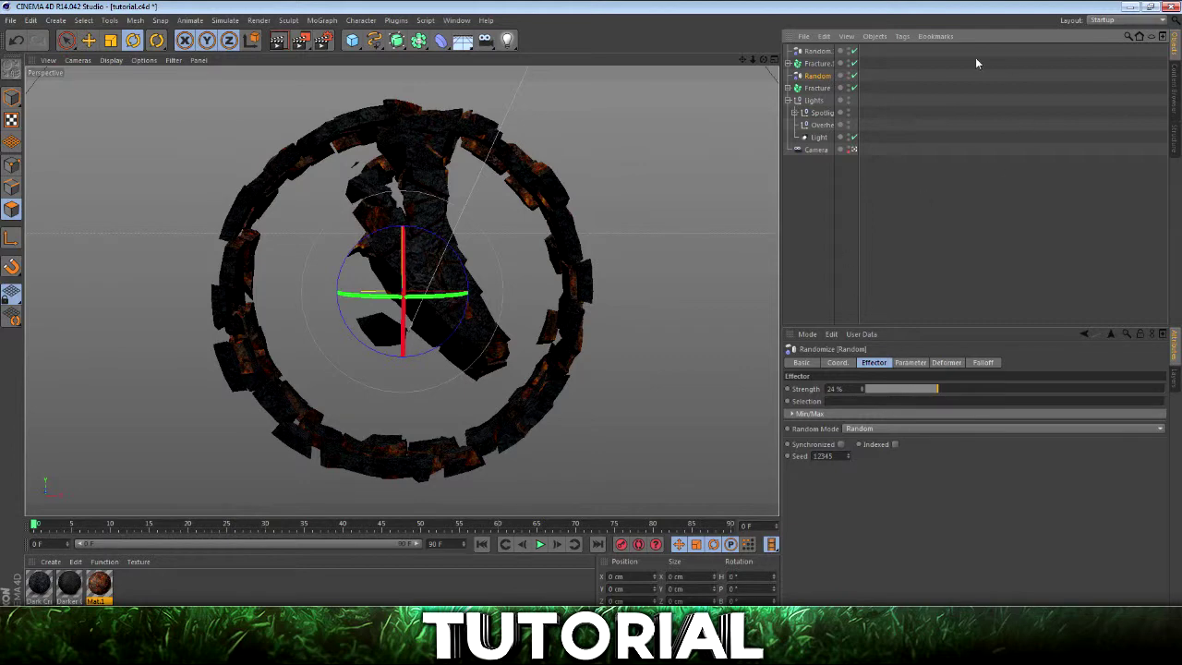
click(453, 22)
click(480, 288)
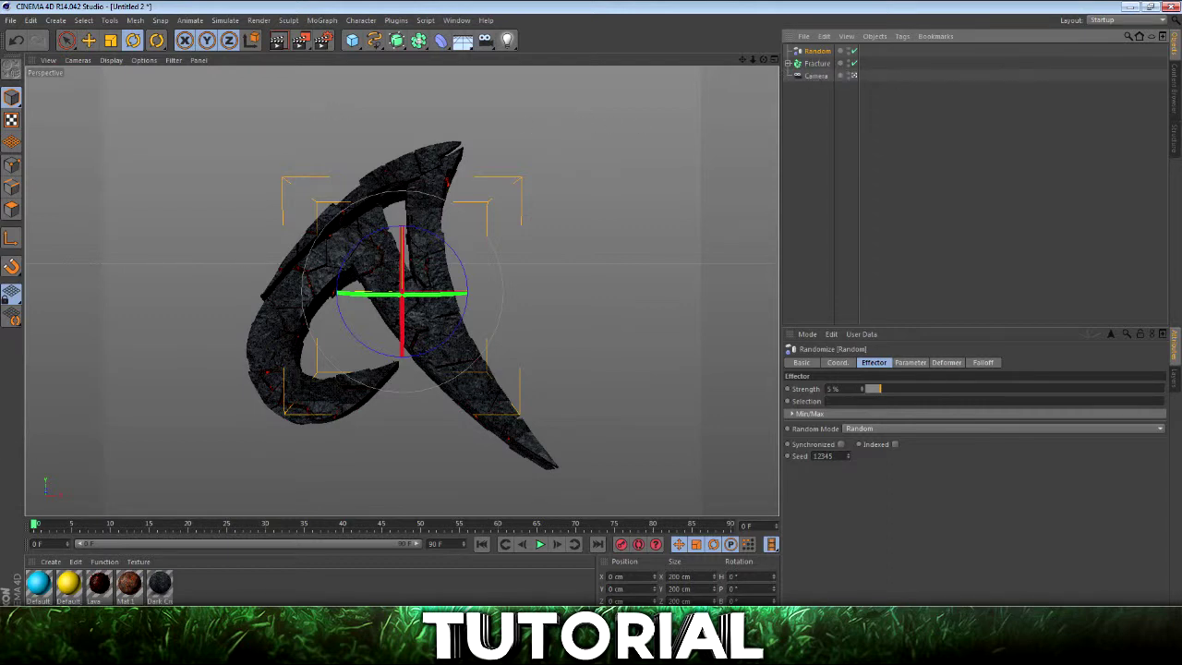
Set the Random effector's X, Y and Z position values to 0 cm.
click(910, 362)
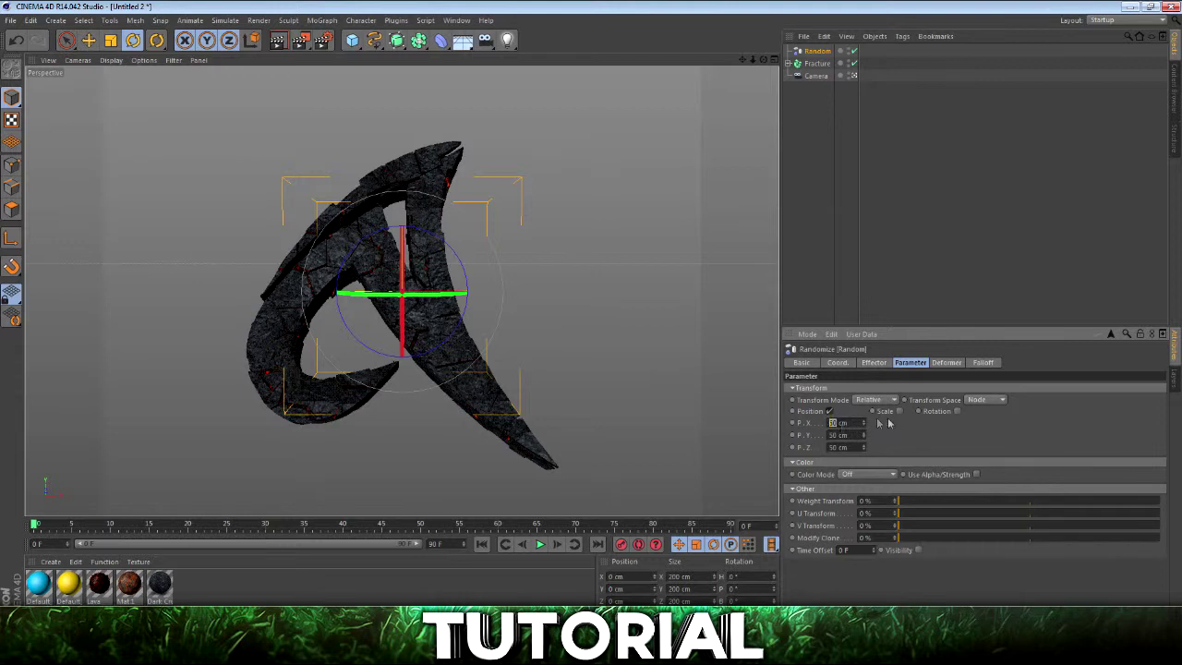
text(0)
key(Tab)
text(0)
key(Tab)
text(0)
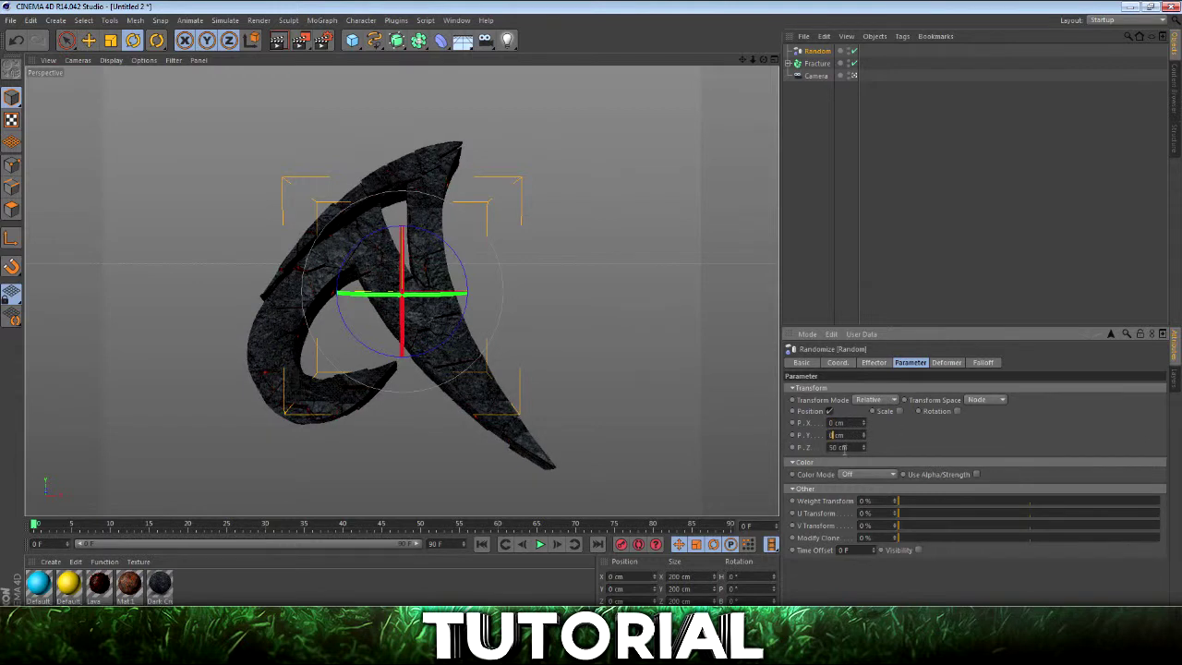
key(Return)
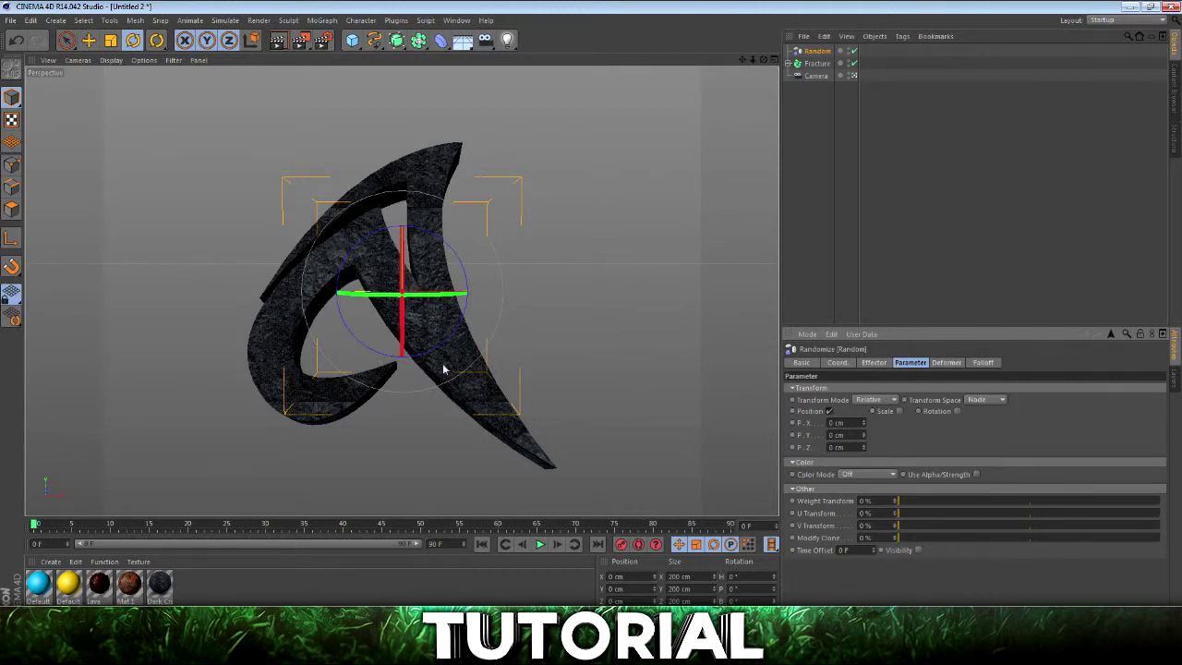
Enable rotation on the Random effector and set R.H to 170° and R.P to 173°, leaving R.B at 0°.
click(957, 411)
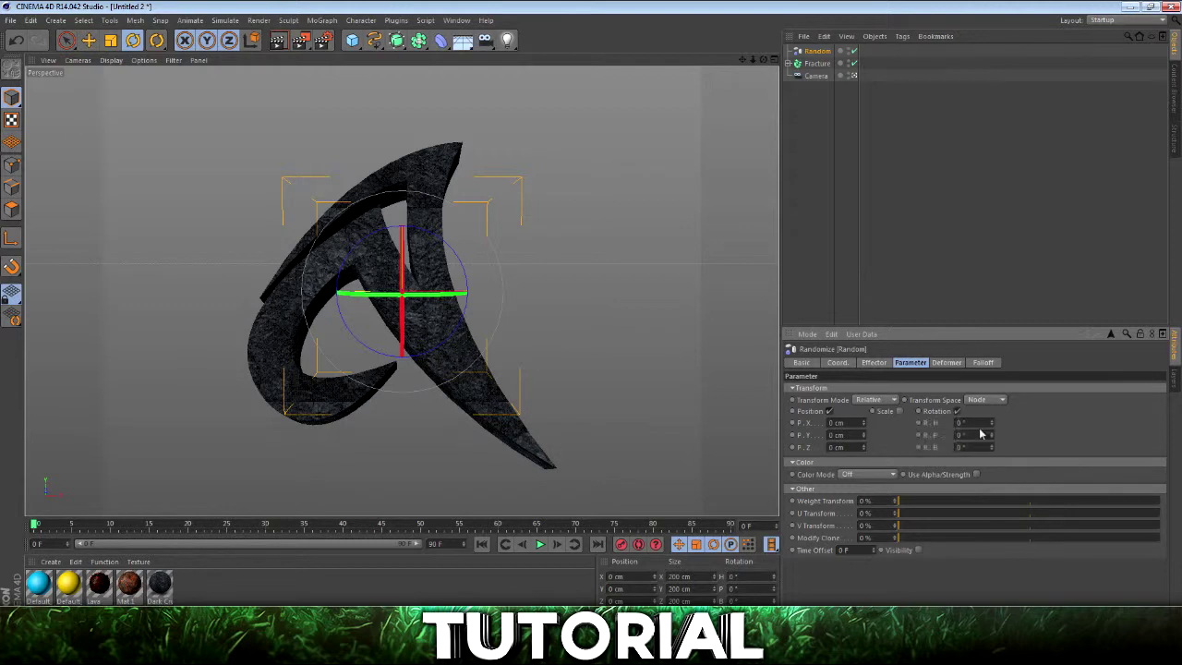
drag(992, 423, 992, 362)
drag(992, 435, 992, 369)
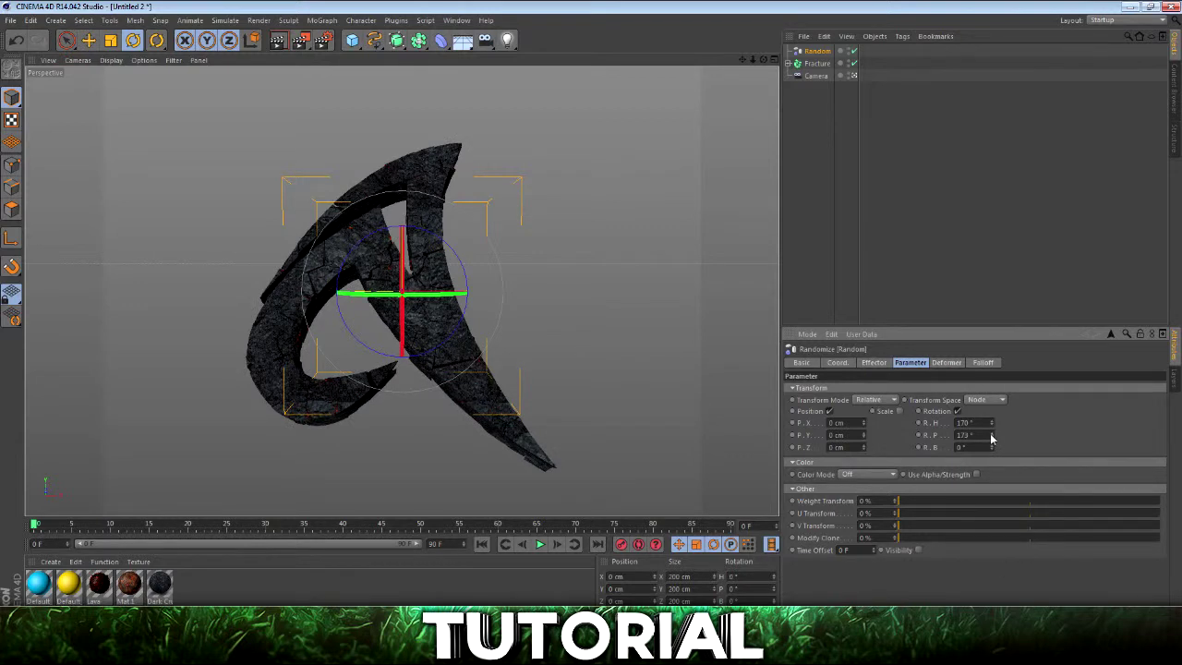
mouse_move(992, 447)
mouse_down()
mouse_move(992, 379)
mouse_move(992, 444)
mouse_up()
Fine-tune the Random effector's strength and set its Y position value to 5 cm.
click(873, 362)
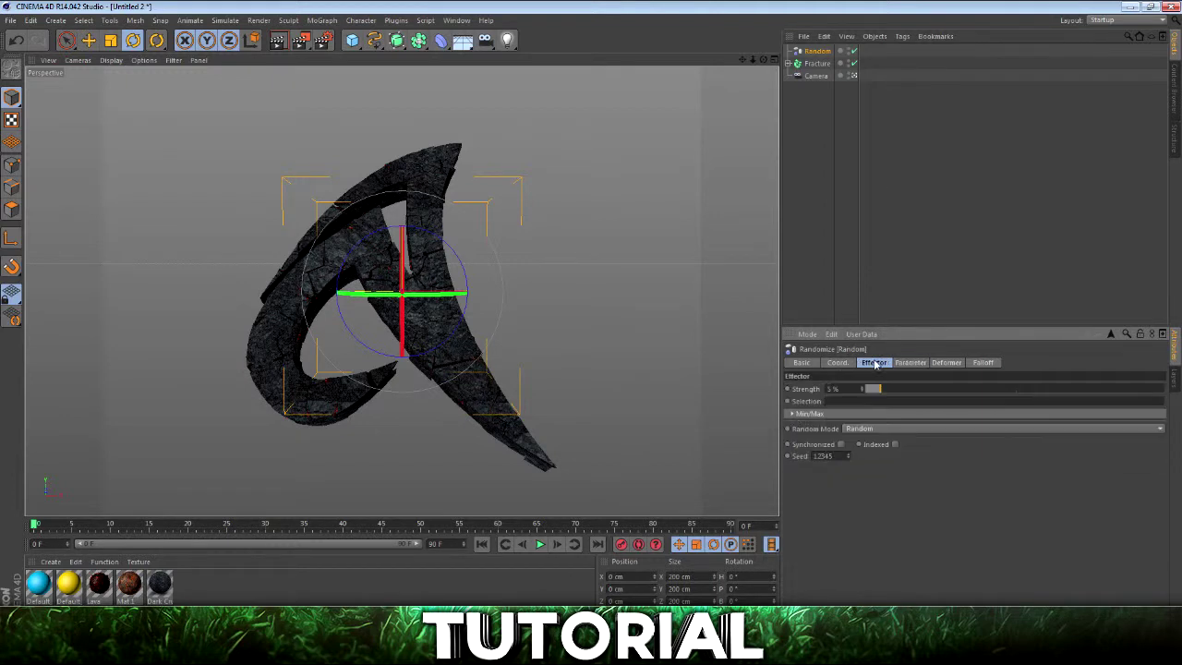
mouse_move(888, 389)
mouse_down()
mouse_move(1076, 392)
mouse_move(882, 403)
mouse_up()
click(910, 363)
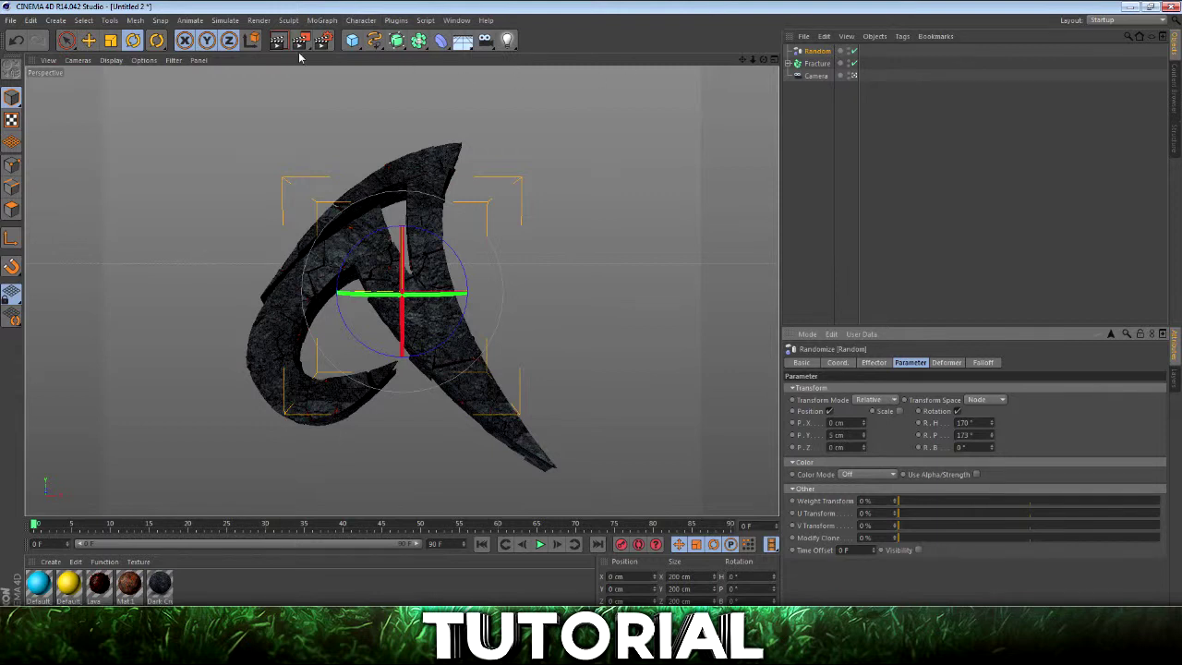
click(866, 95)
click(819, 53)
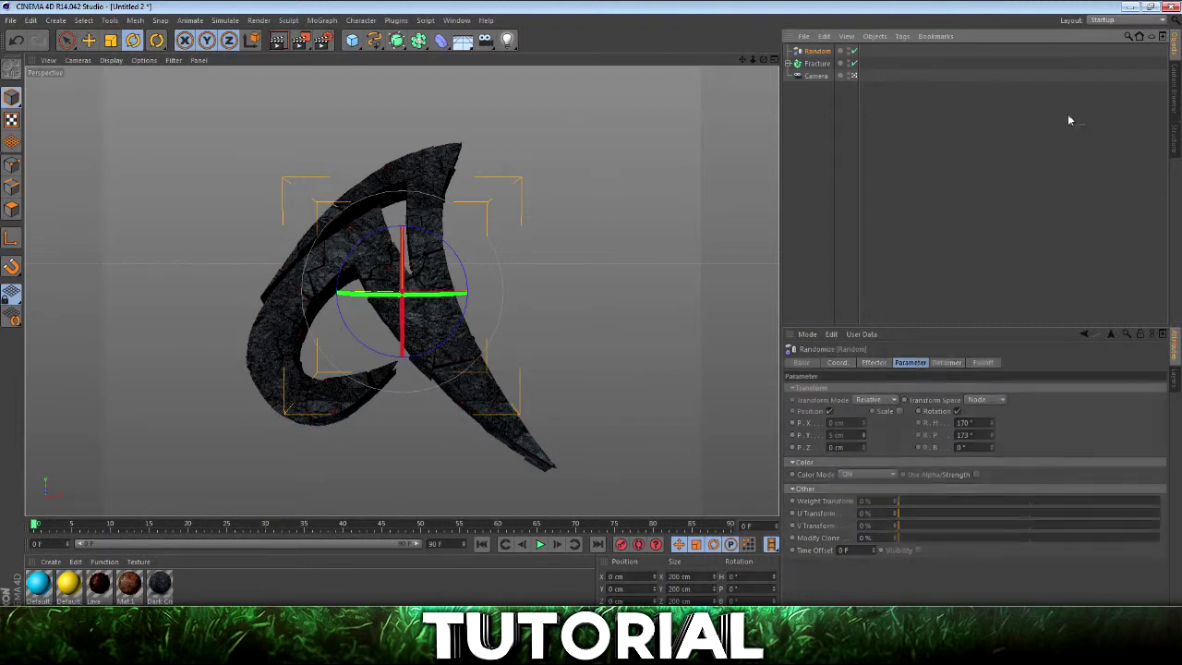
click(815, 121)
click(456, 20)
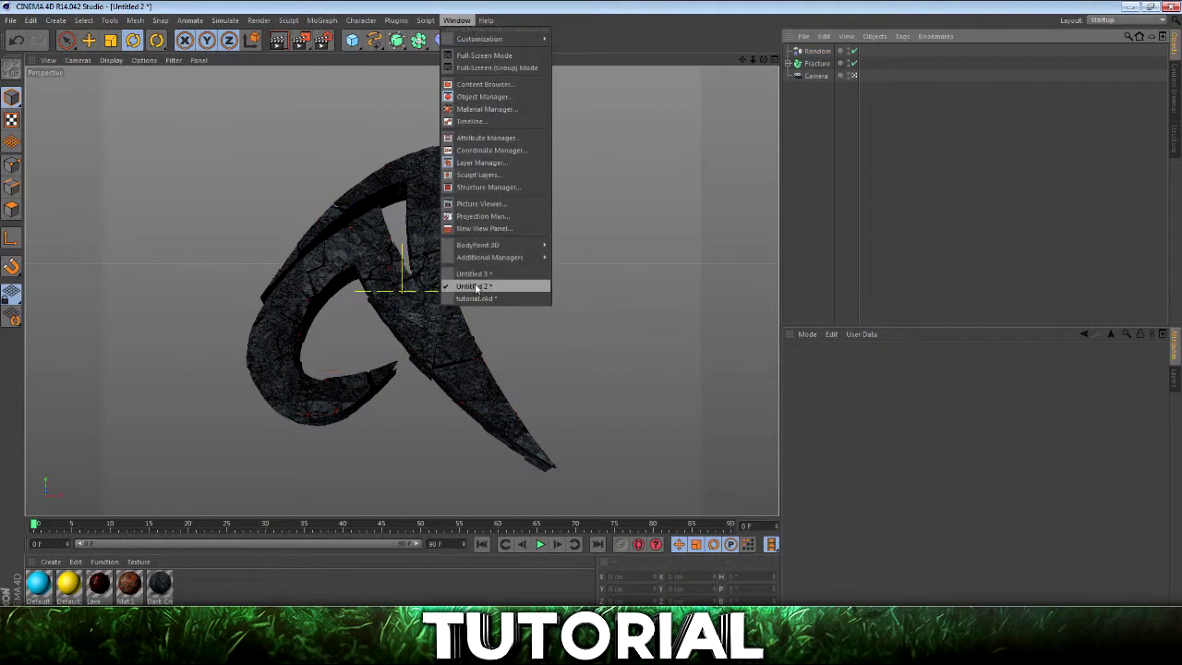
click(815, 195)
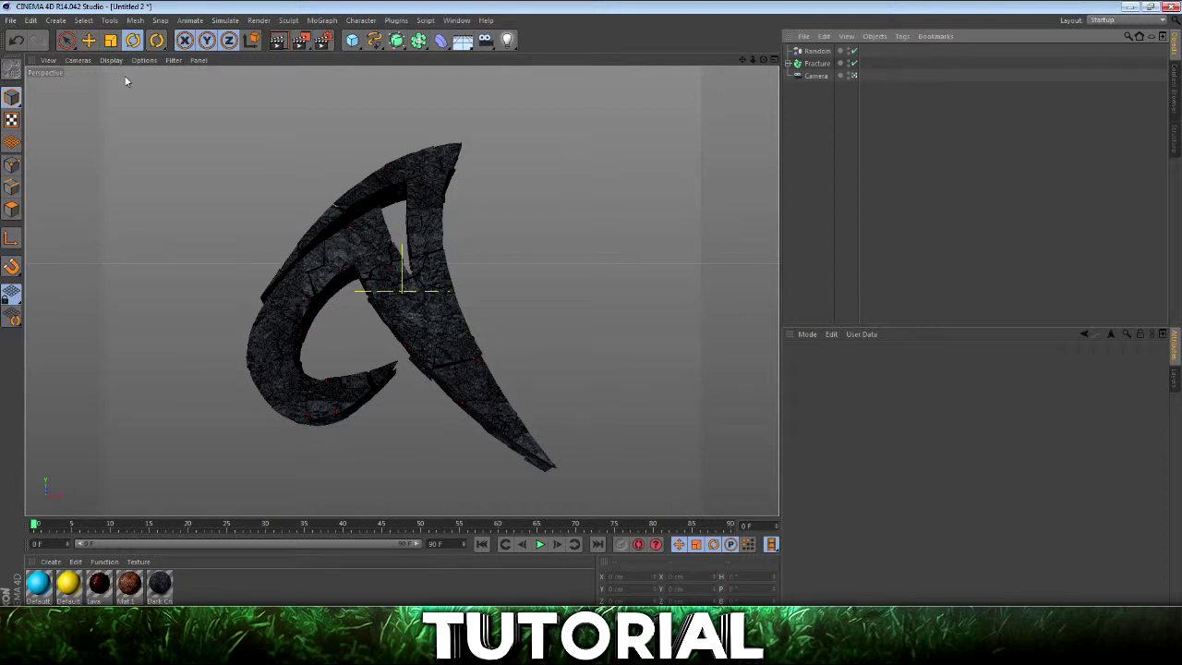
Add a Tube primitive to the scene and undo the addition.
click(360, 42)
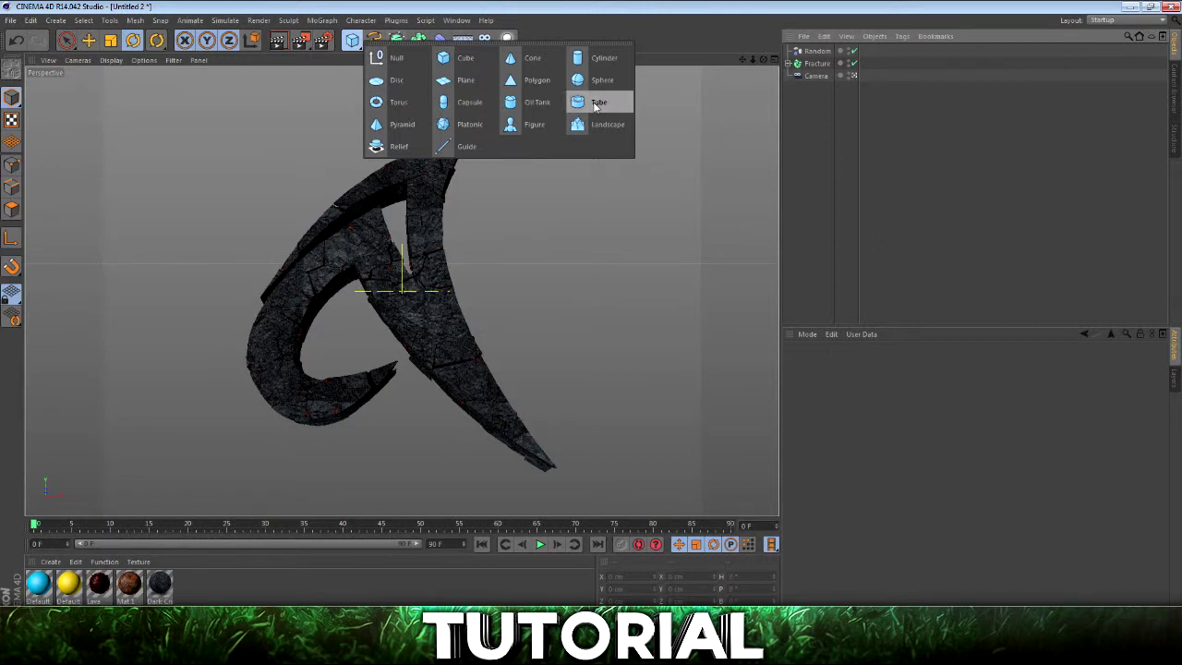
click(596, 104)
key(ctrl+z)
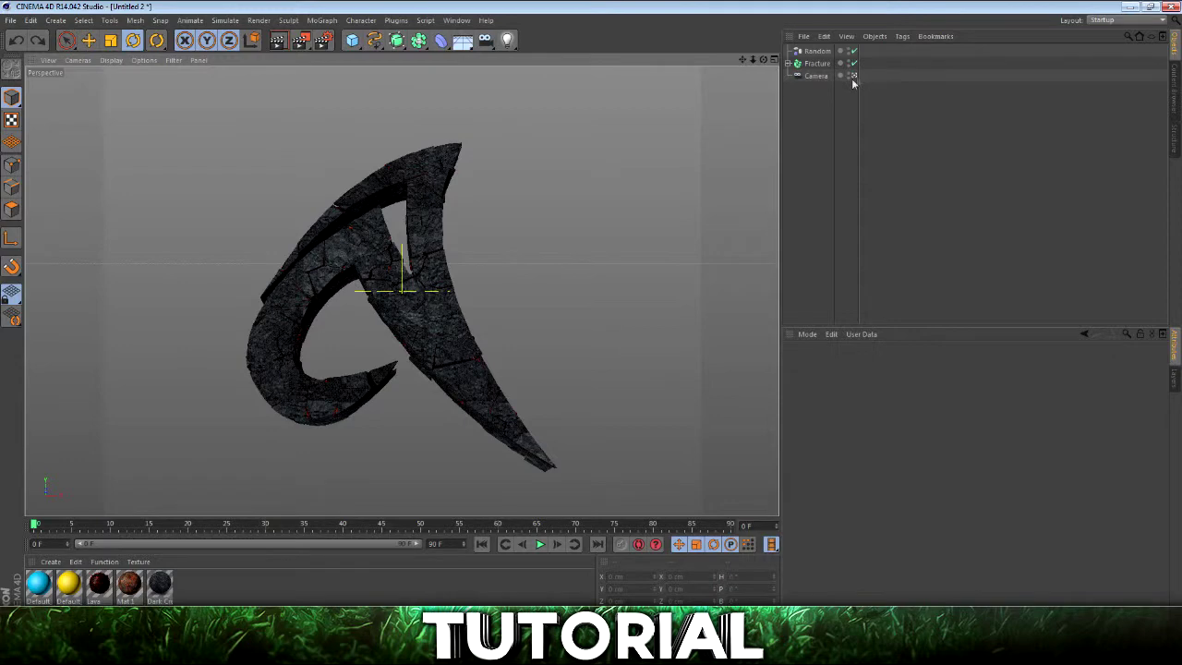
Leave the scene camera's view and add the Overhead Softbox and Spotlight lighting presets from the content library.
click(817, 77)
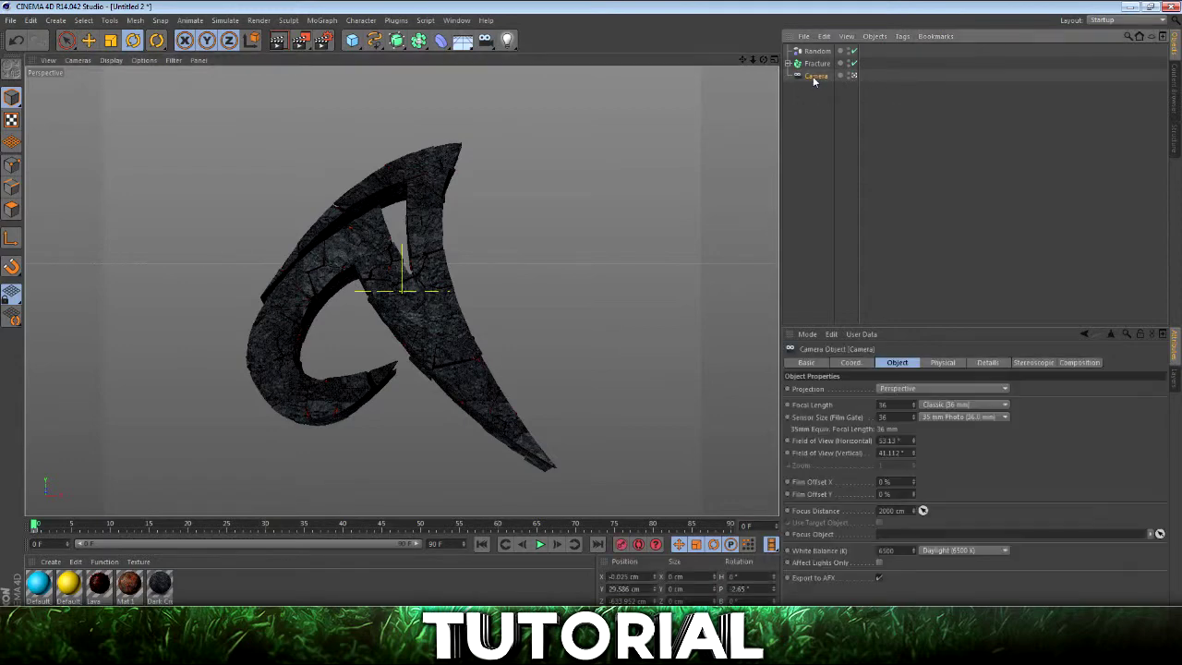
click(854, 77)
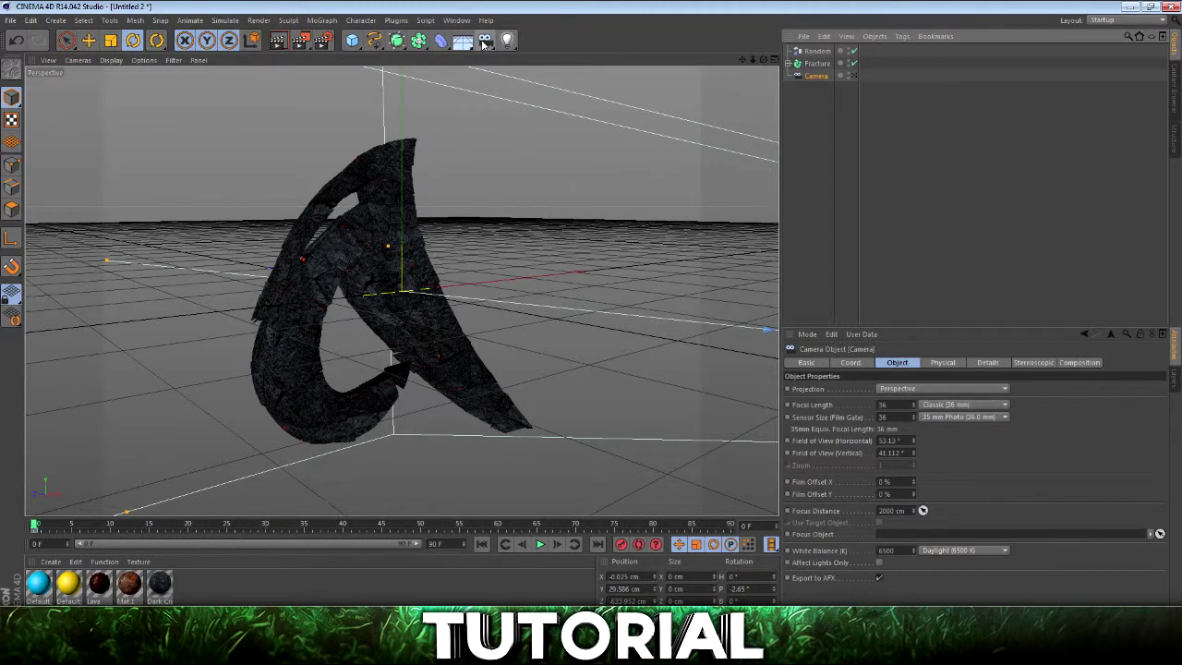
click(1174, 98)
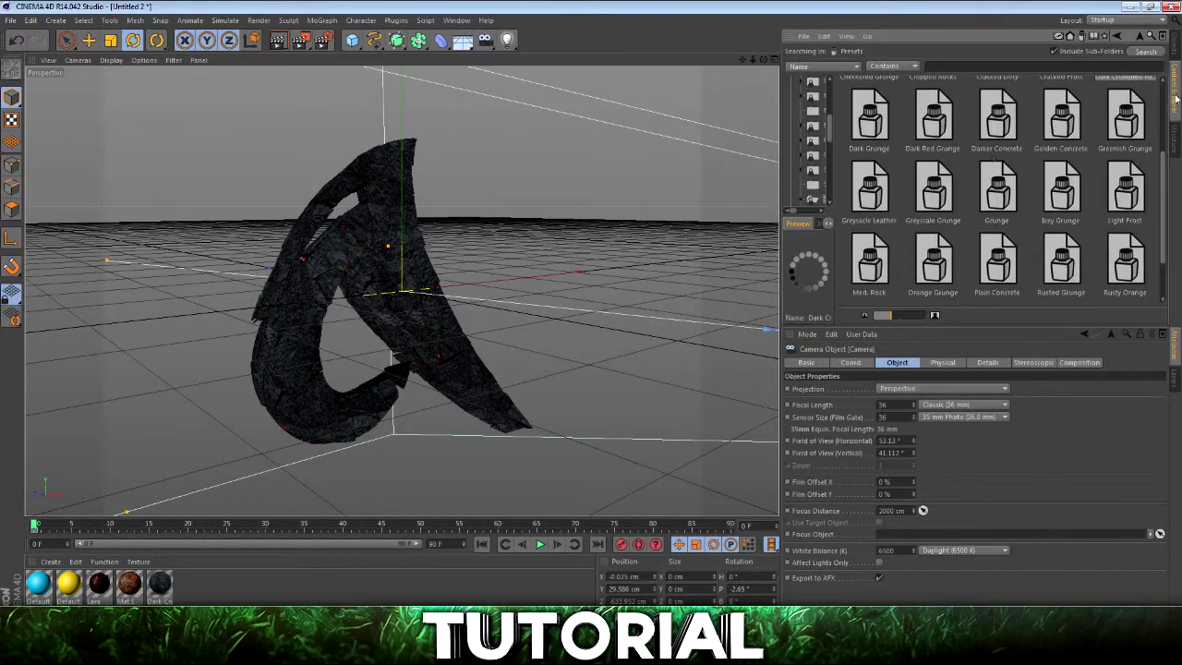
click(1141, 37)
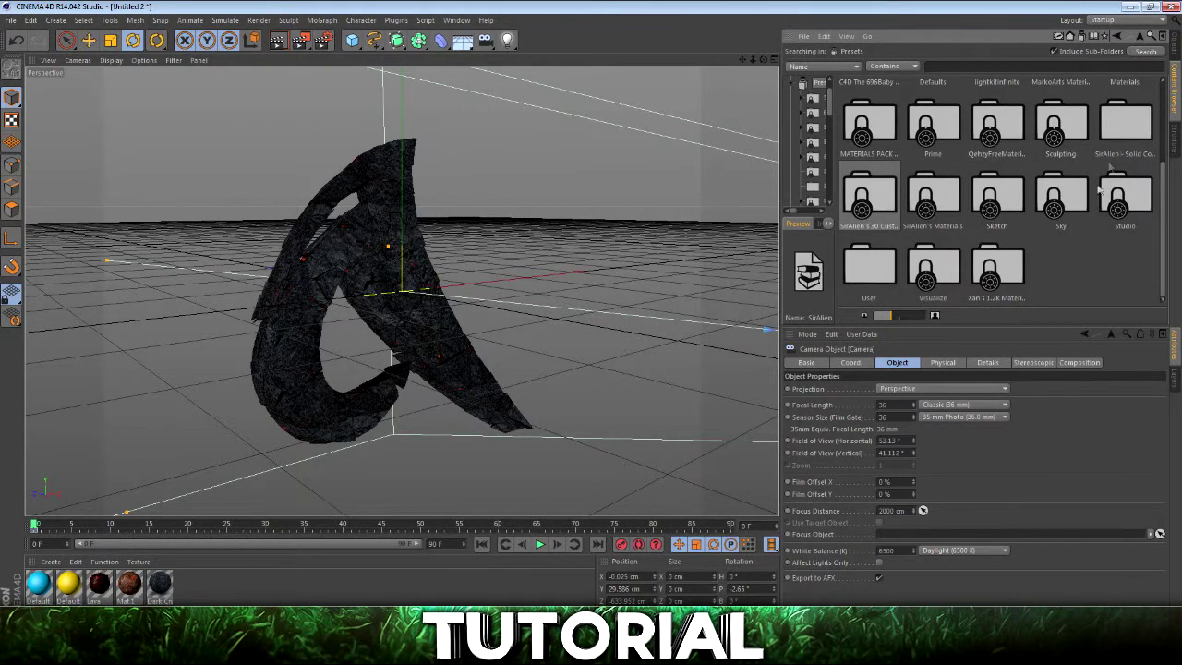
scroll(1117, 136, up, 3)
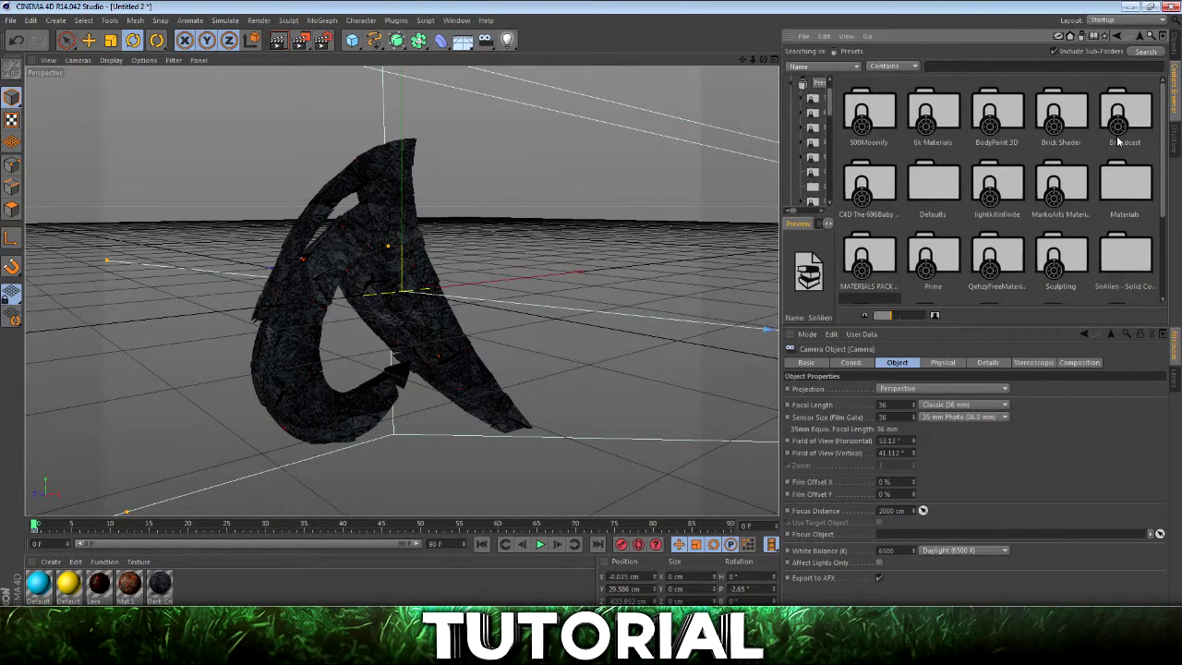
double_click(998, 198)
double_click(881, 188)
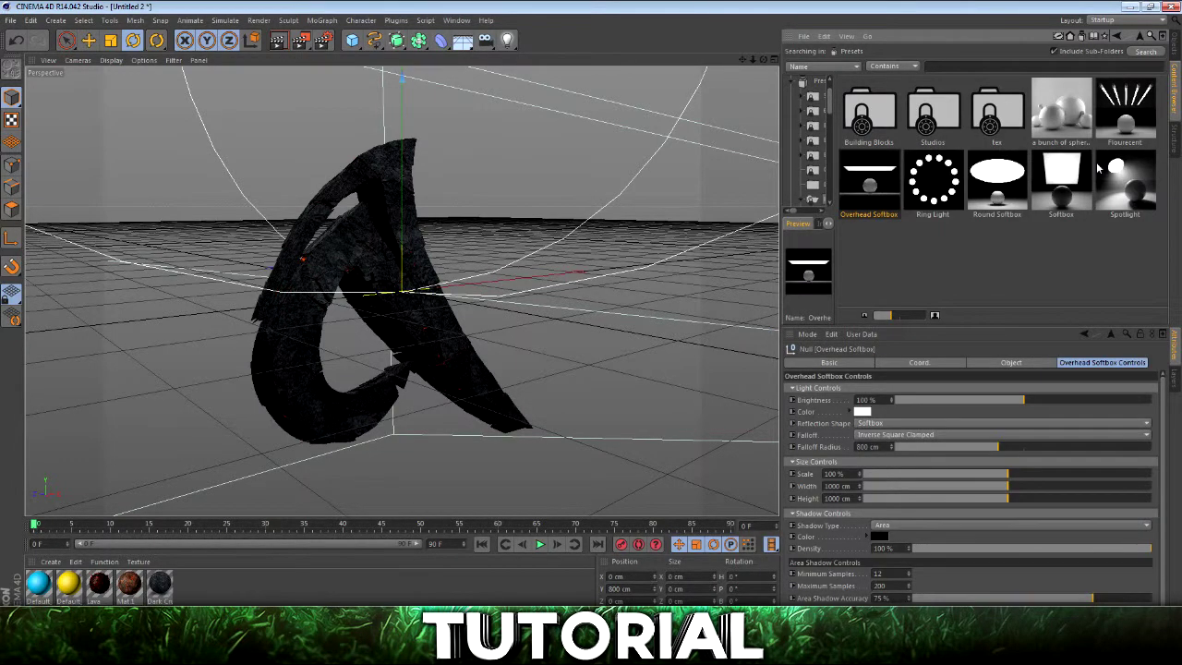
double_click(1126, 173)
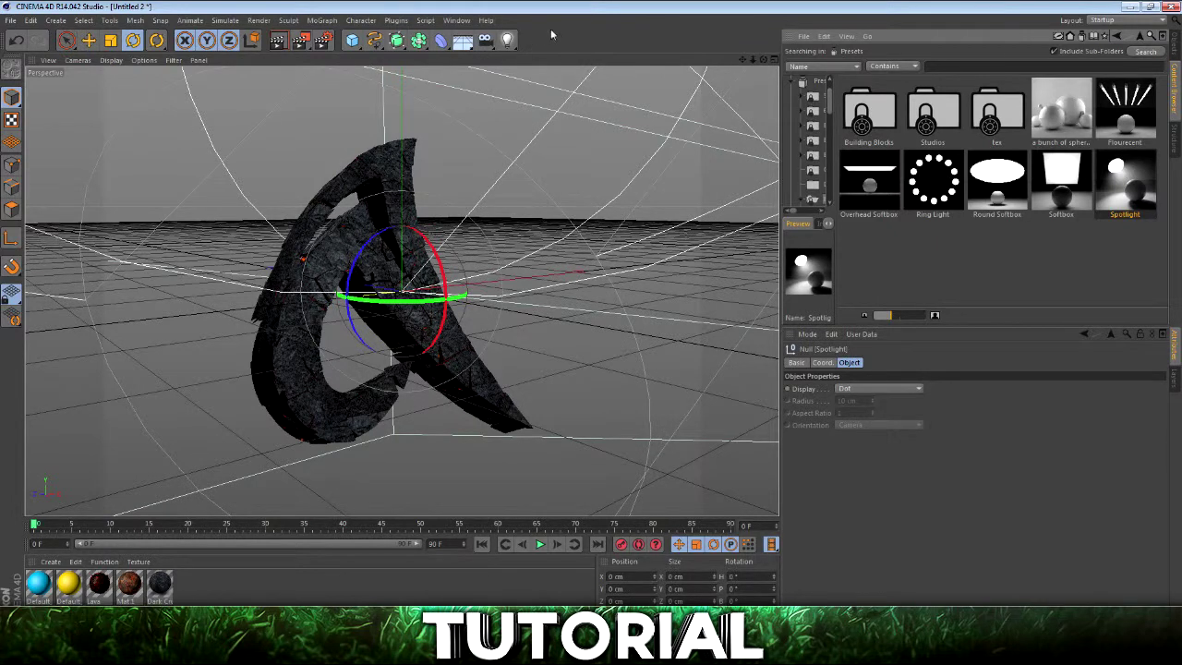
Add a spot light to the scene and rotate it to a pitch of -80°.
drag(507, 39, 627, 65)
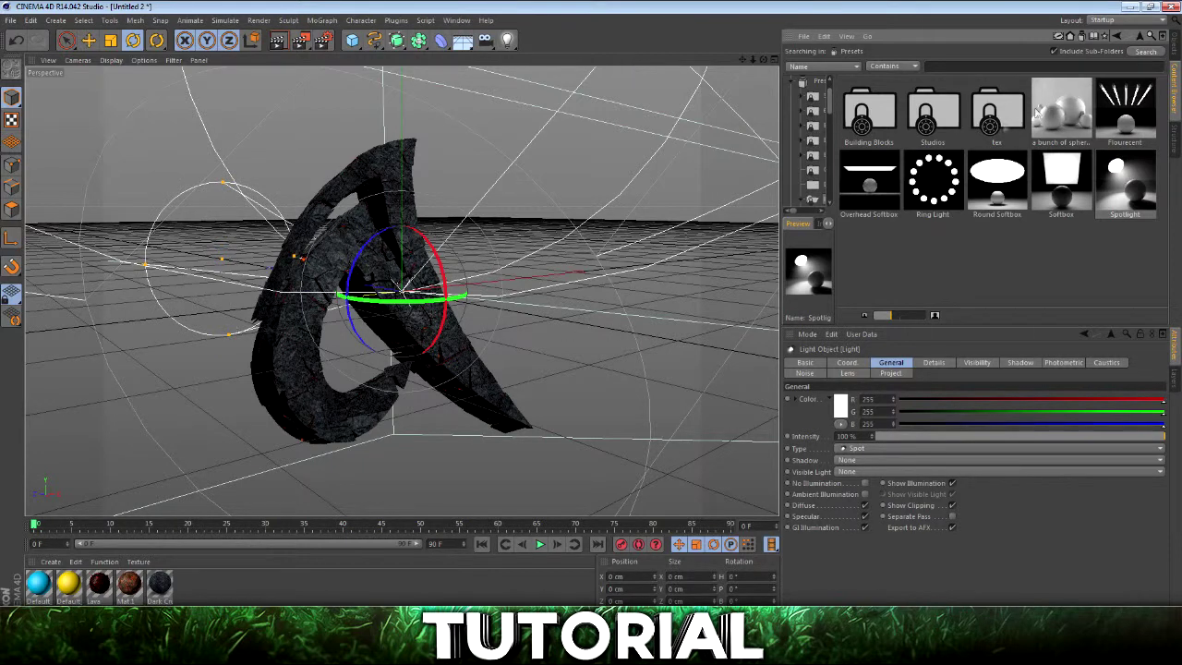
click(1176, 54)
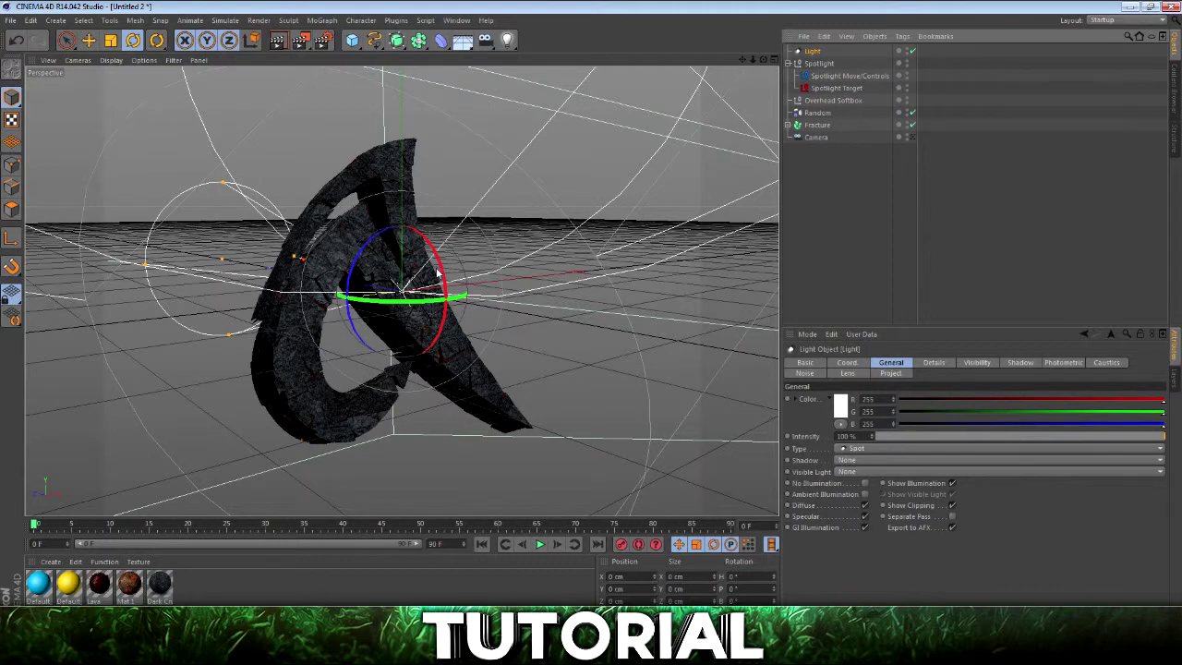
drag(444, 268, 367, 81)
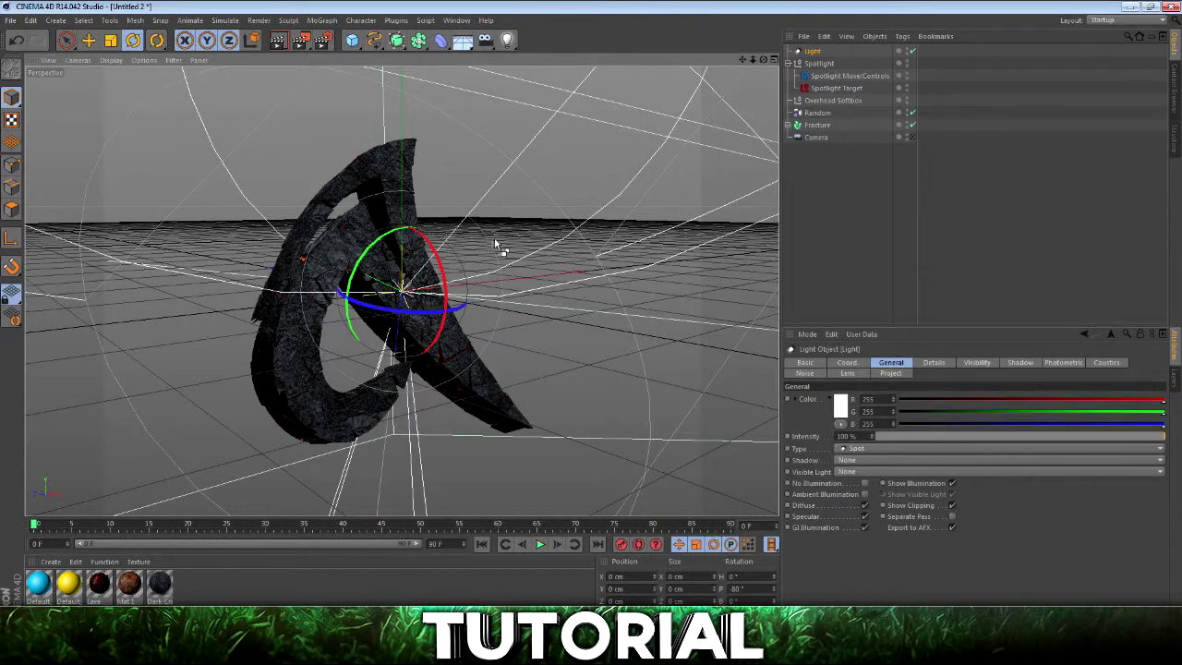
key(ctrl+z)
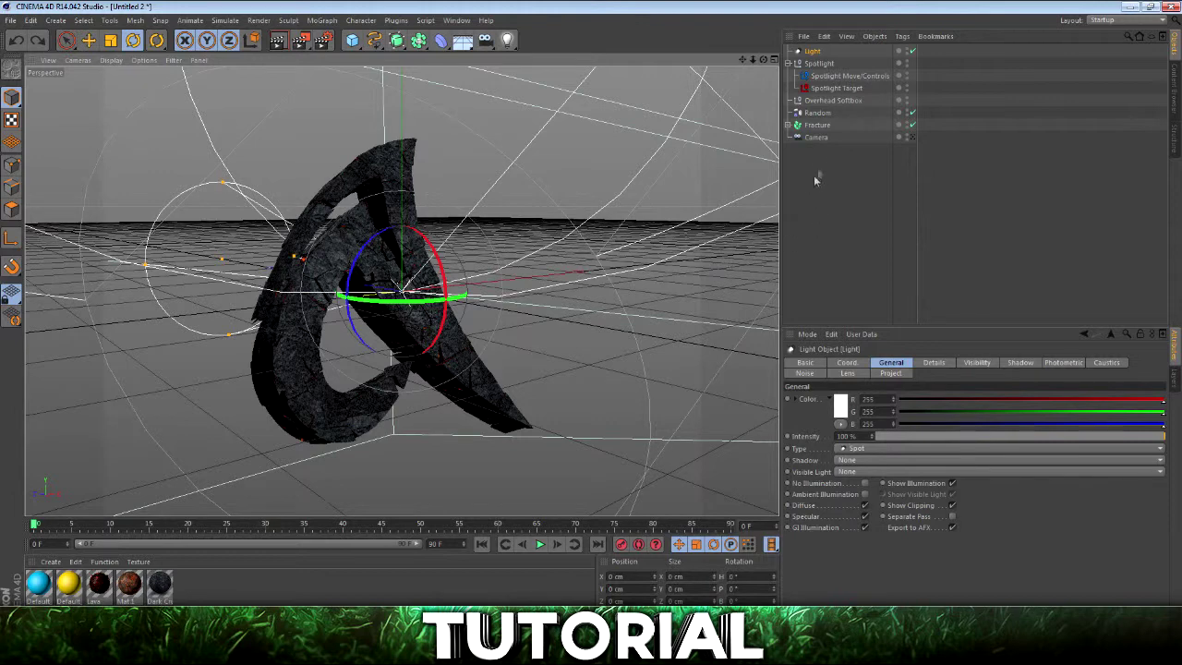
drag(439, 263, 373, 193)
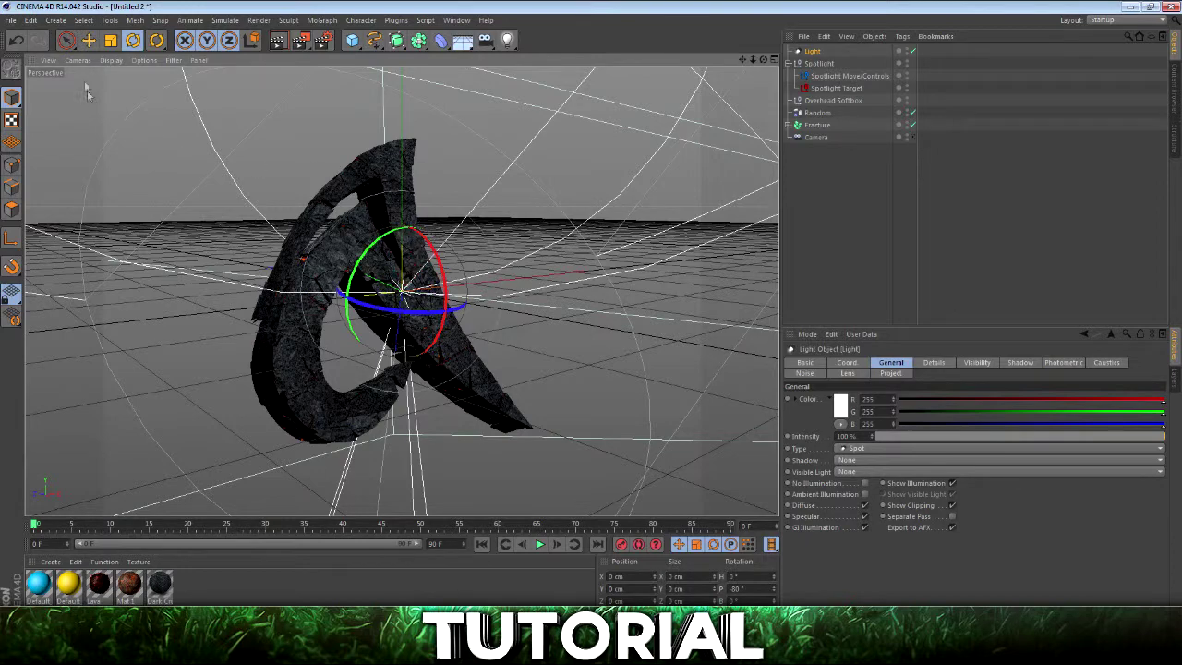
Move the spot light above the logo to about Y 766 cm and Z -135 cm.
click(89, 40)
mouse_move(766, 61)
mouse_down()
mouse_move(729, 83)
mouse_move(780, 58)
mouse_up()
drag(403, 305, 546, 115)
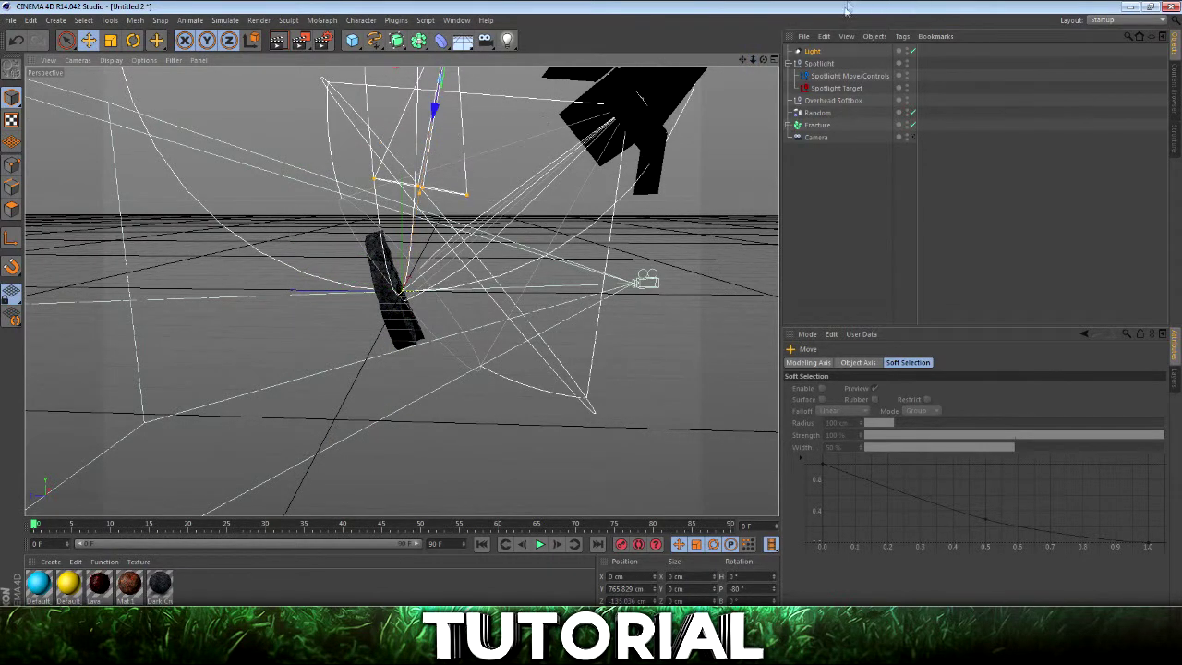
Keep the light type as Spot, set its shadow to Shadow Maps (Soft) and lower its intensity to about 23%.
click(813, 51)
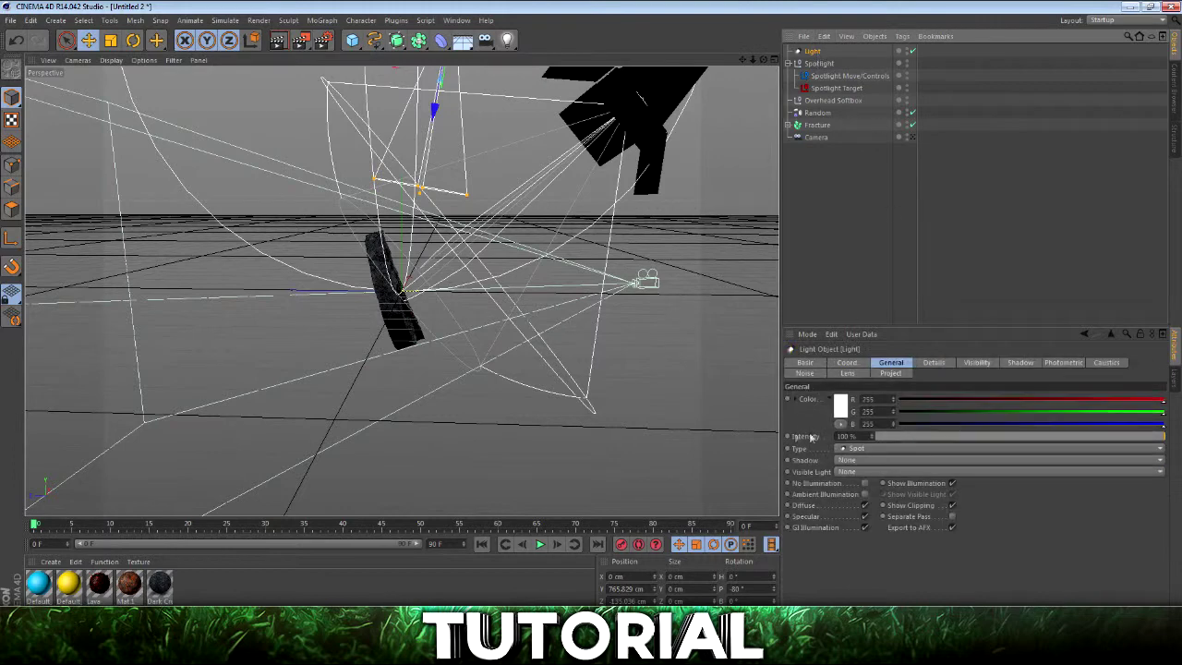
click(868, 450)
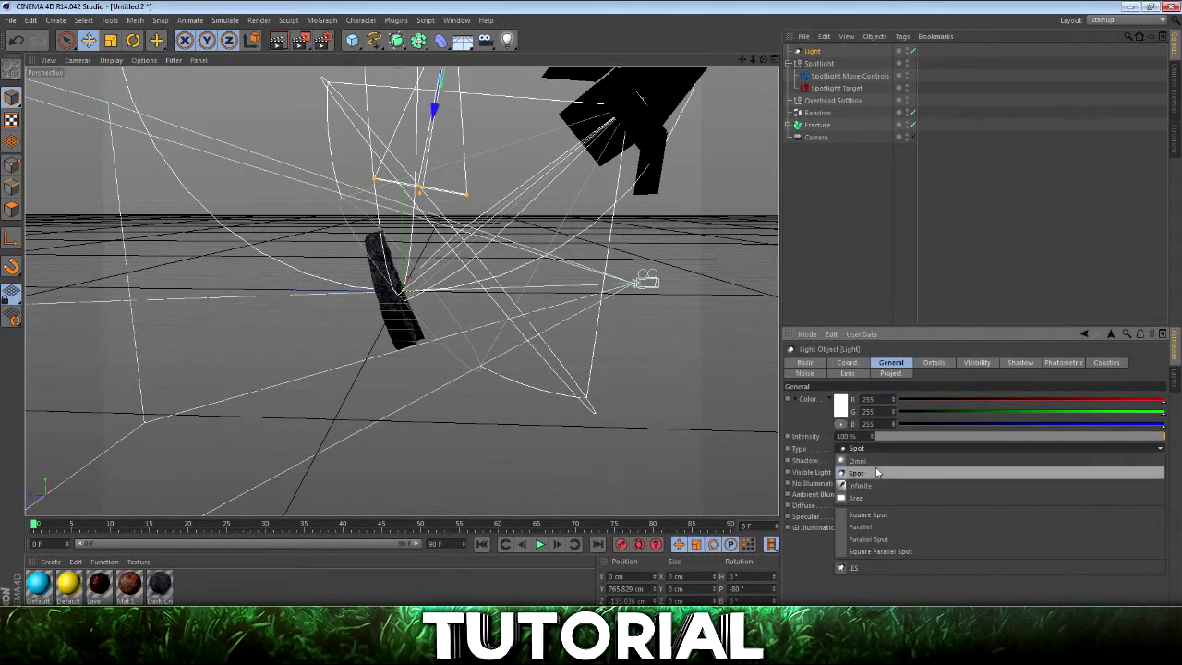
click(859, 473)
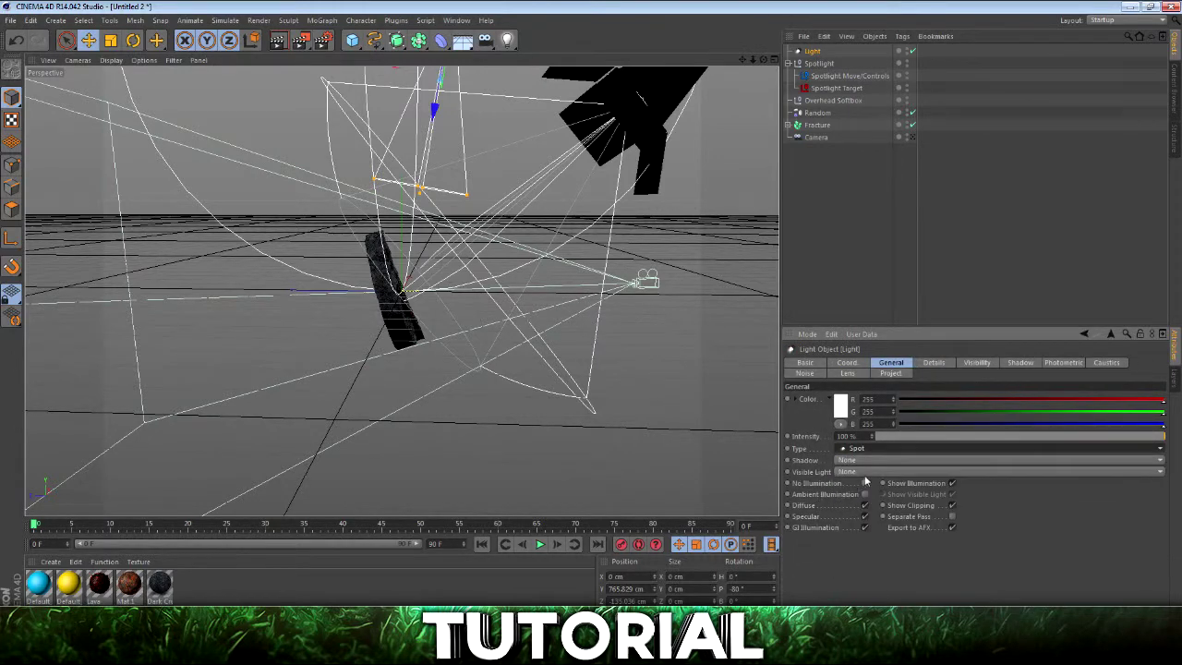
click(862, 460)
click(858, 487)
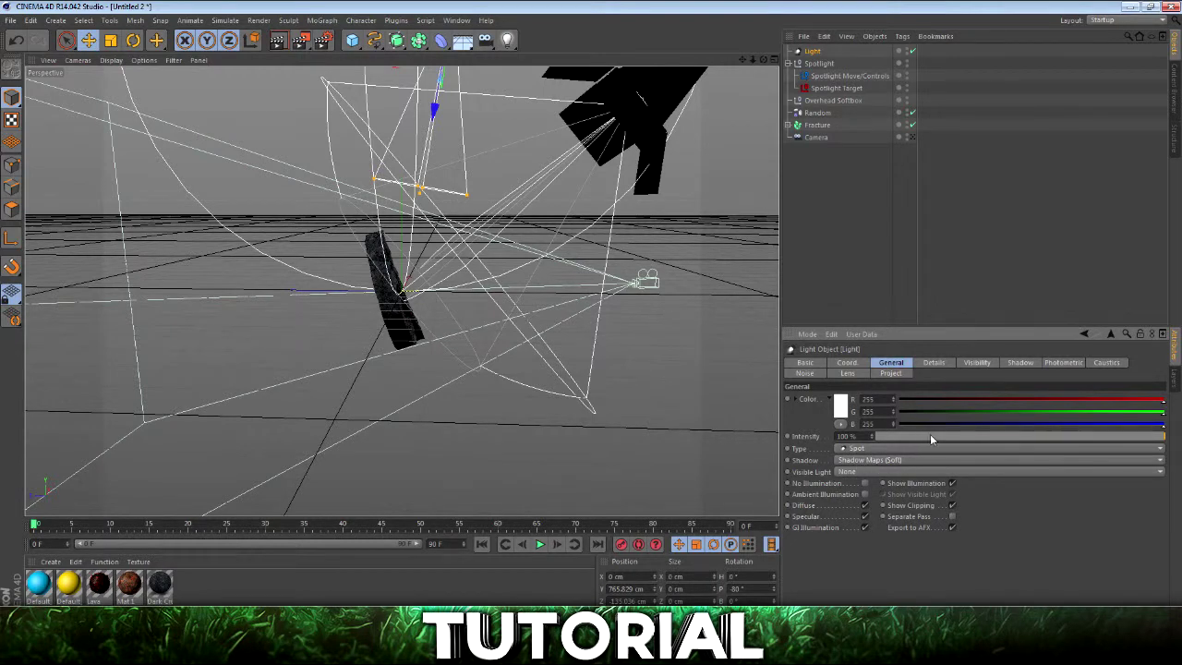
drag(957, 439, 942, 439)
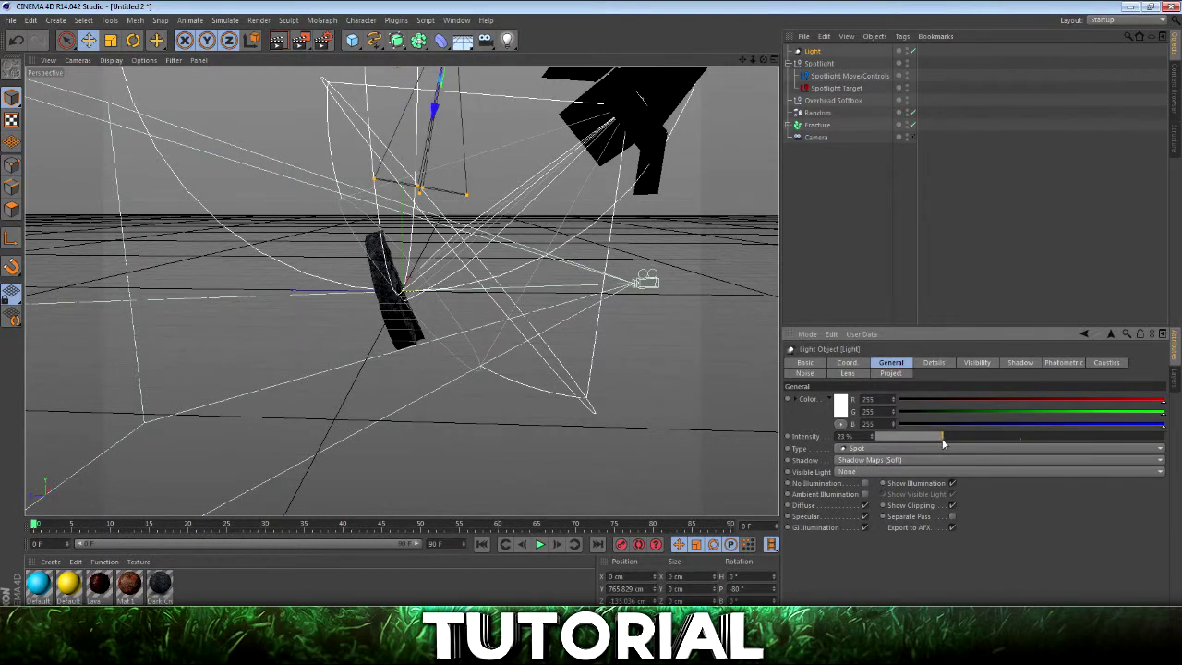
Rotate the Spotlight rig to a pitch of 30° so it points at the logo's front.
click(820, 63)
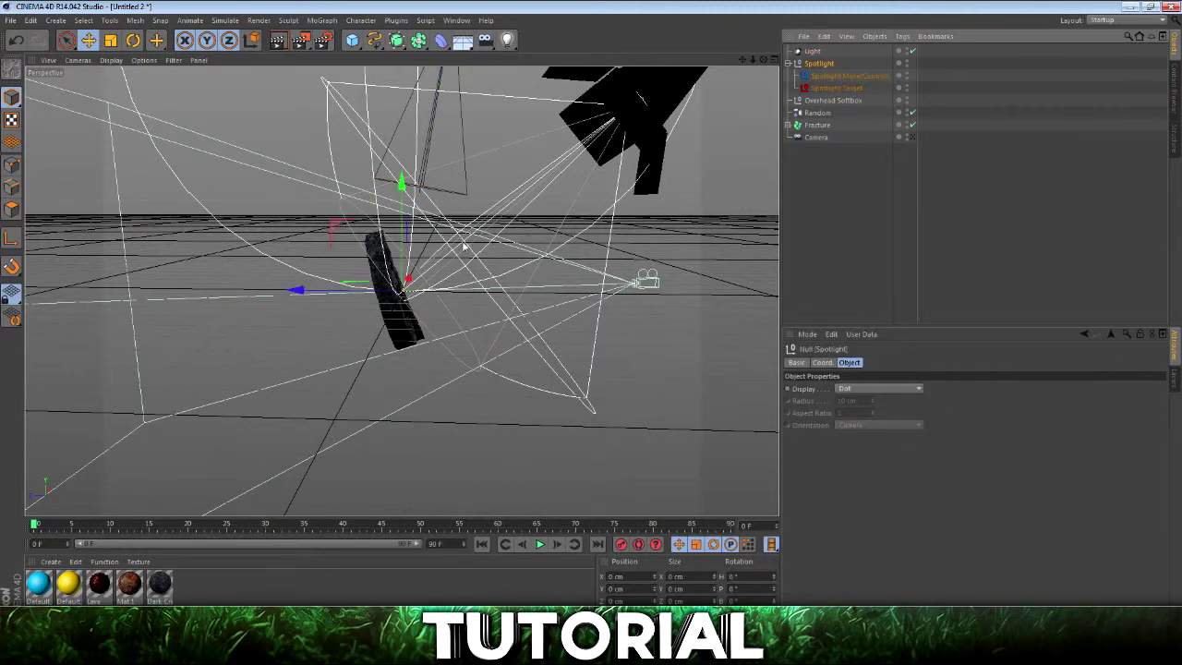
click(133, 40)
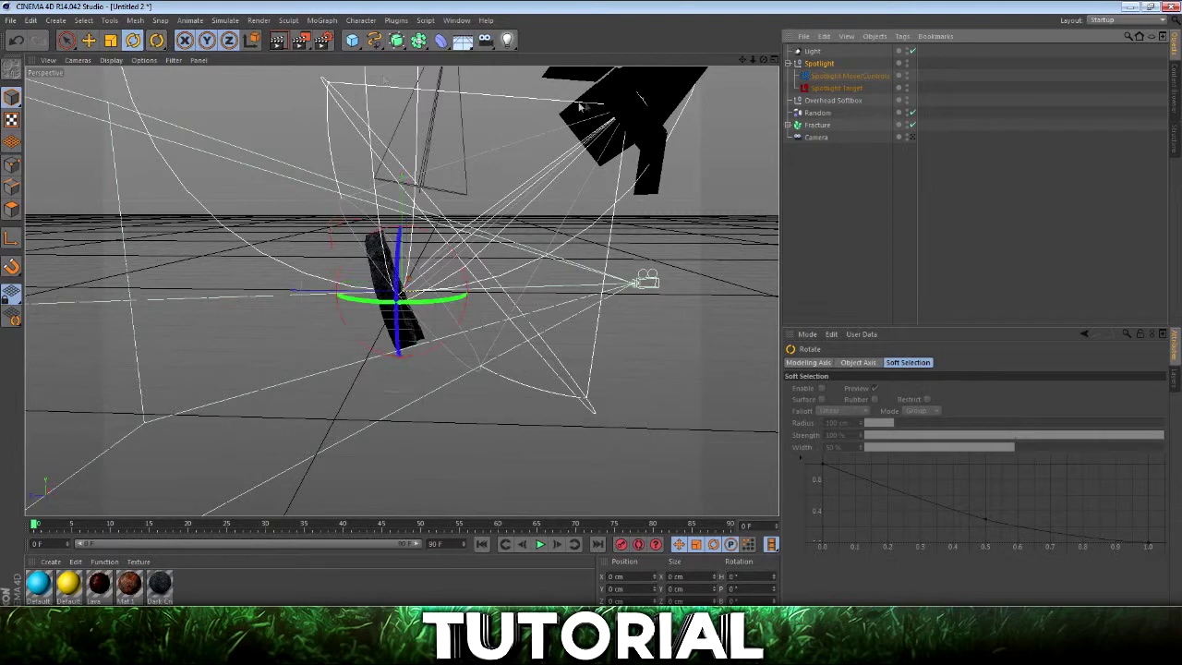
drag(462, 248, 487, 267)
key(ctrl+z)
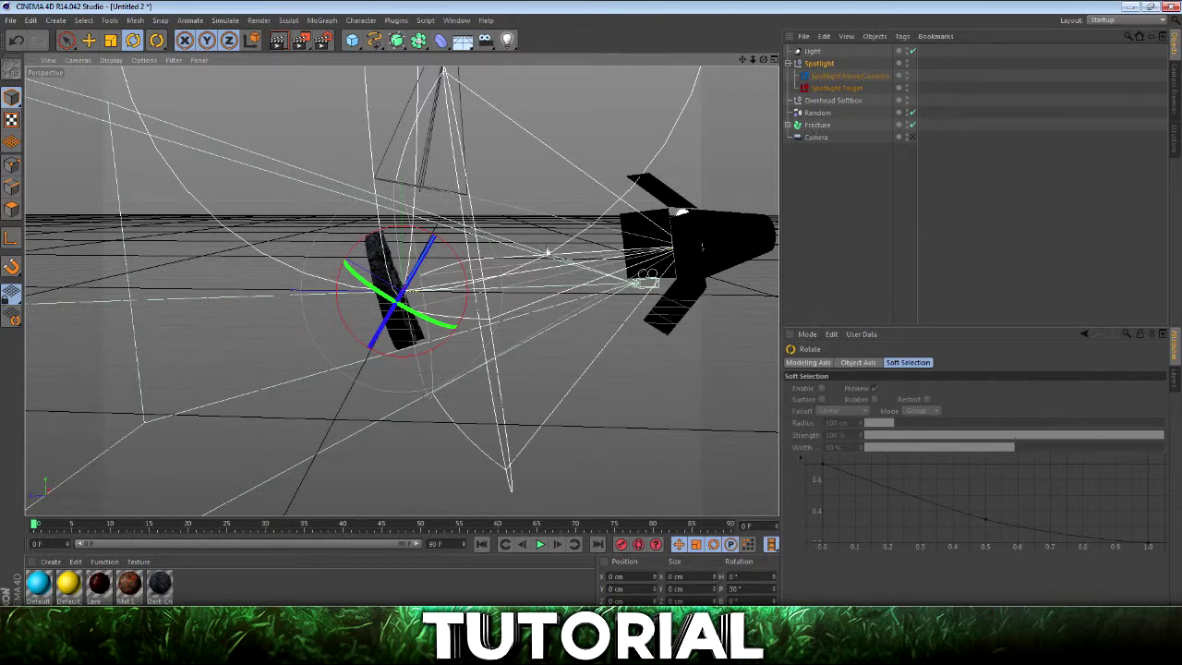
Tilt the Overhead Softbox to a pitch of 40° and move it to about Y 916 cm and Z -441 cm.
click(833, 100)
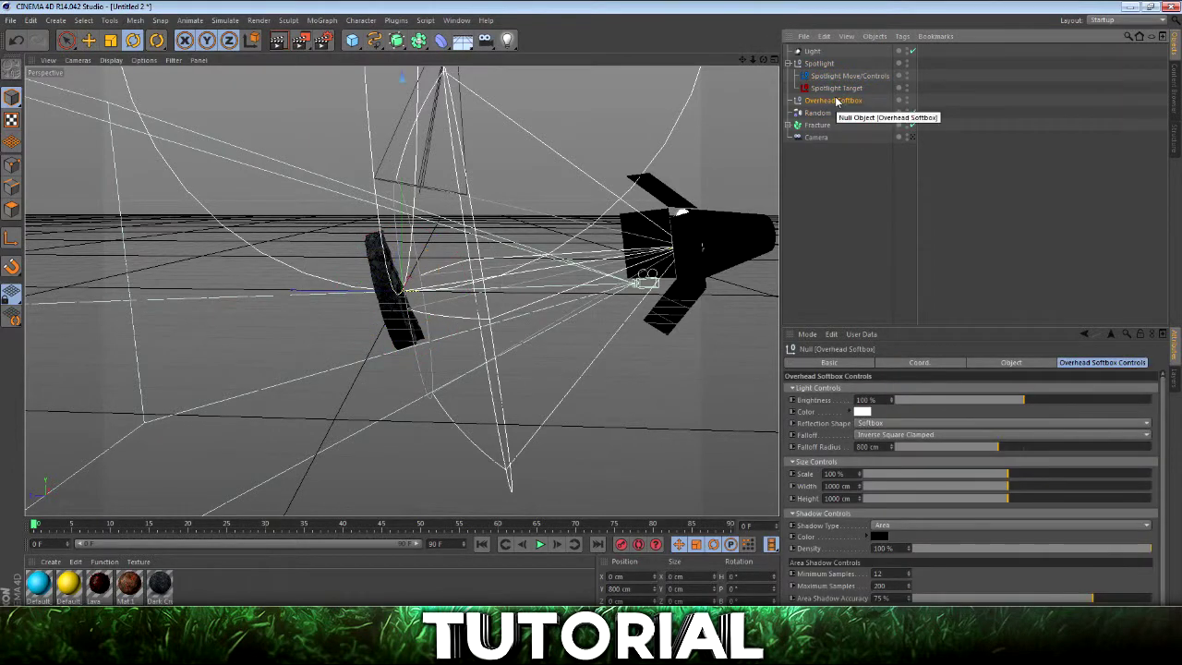
drag(753, 59, 744, 63)
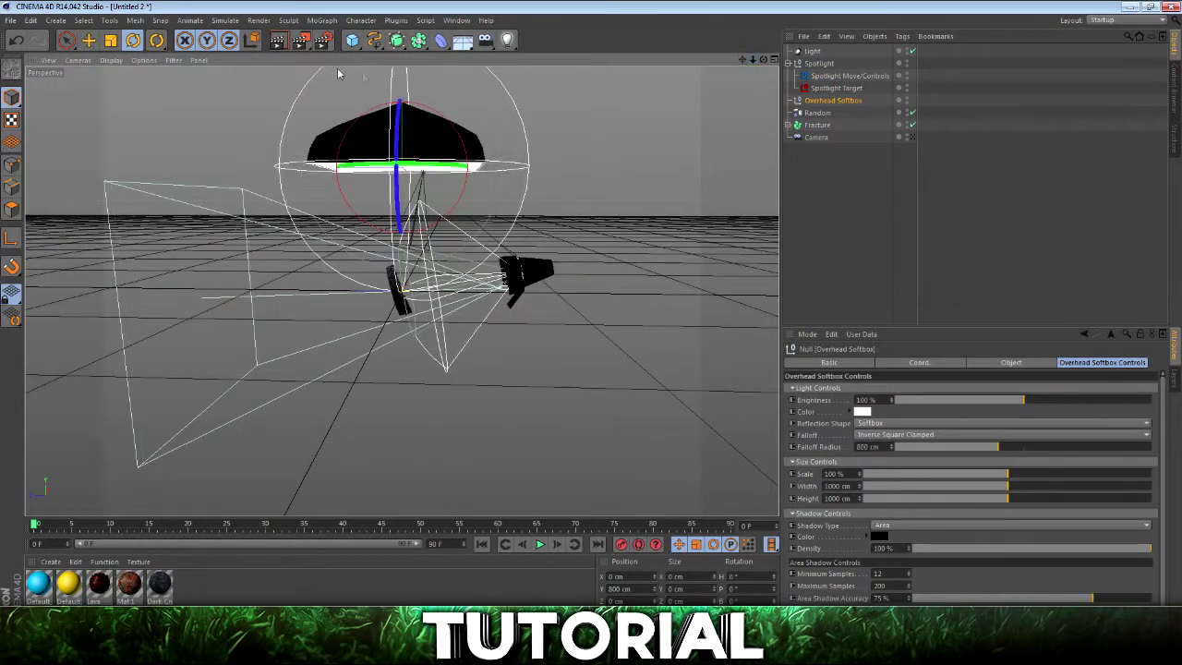
drag(457, 127, 282, 123)
click(88, 40)
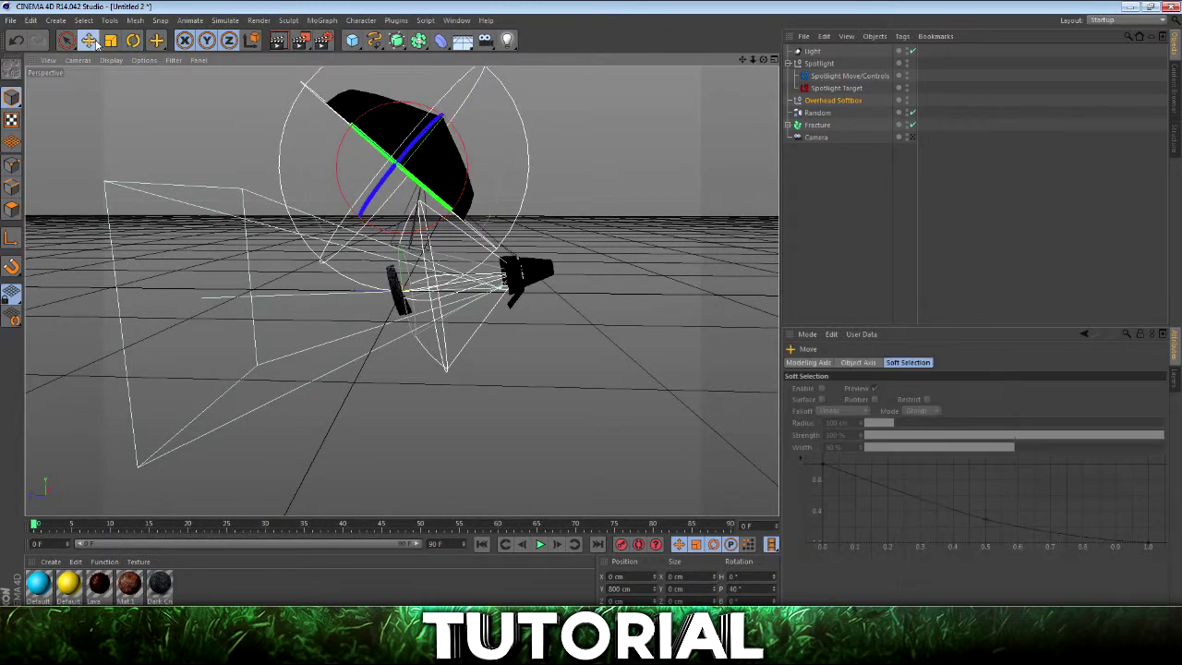
drag(473, 83, 549, 69)
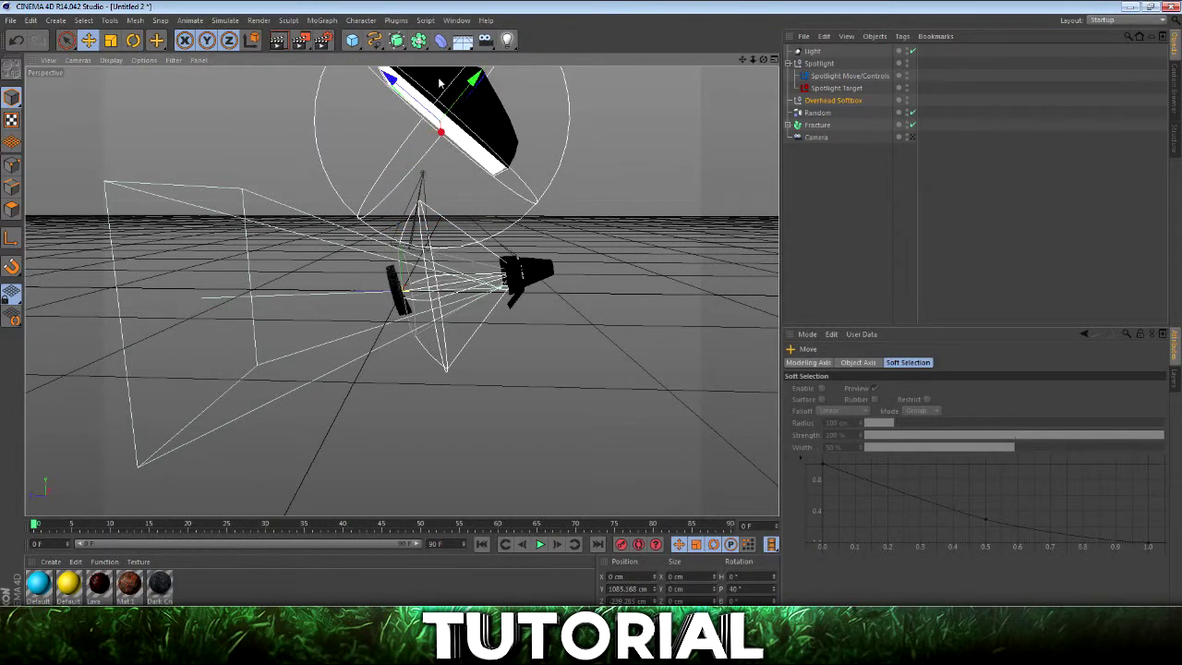
drag(392, 77, 440, 116)
drag(762, 61, 603, 57)
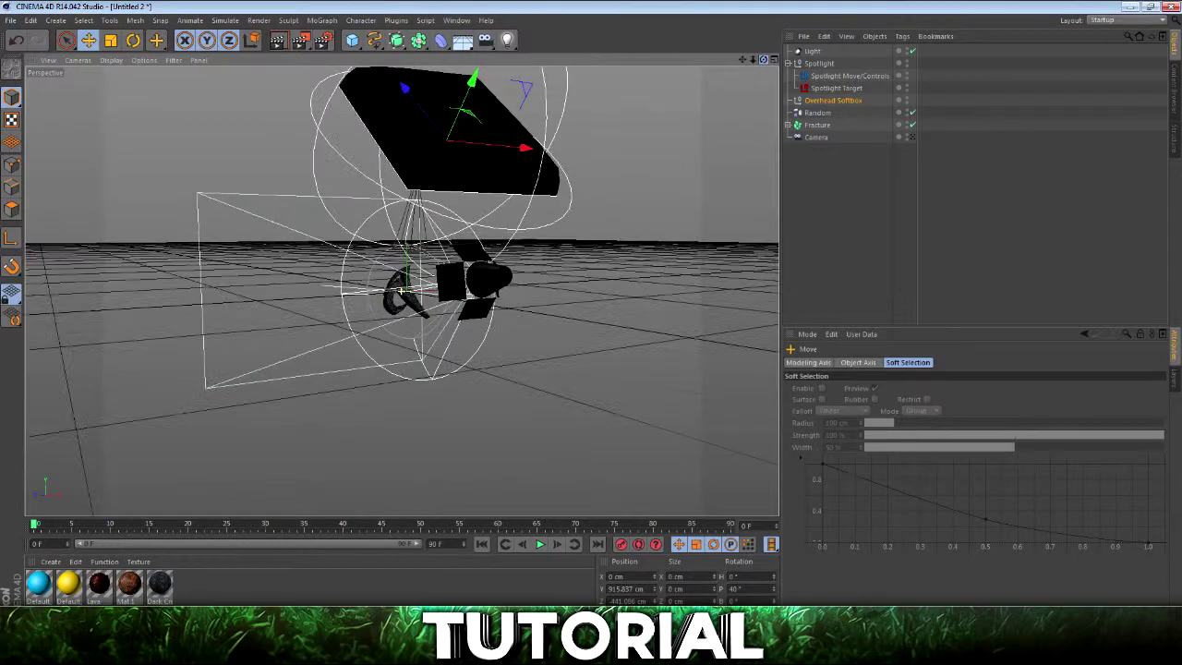
Return to the camera view, raise the Random effector's strength slightly, and set its P.Z to -57 cm with P.X at 0 cm.
click(913, 138)
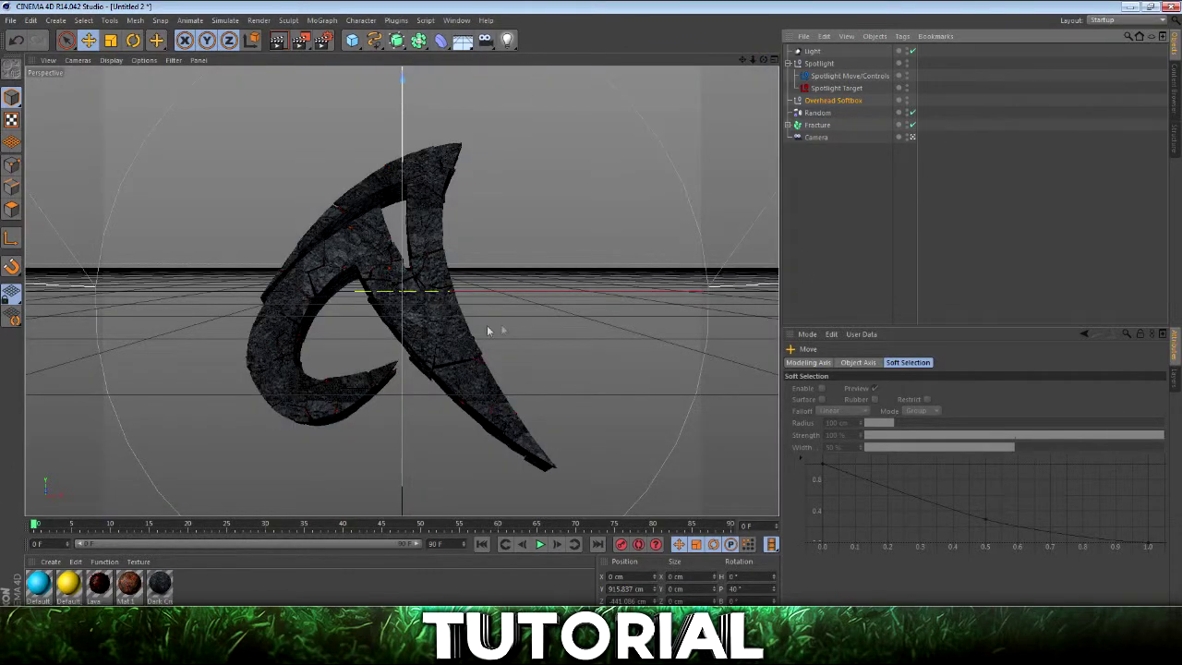
click(820, 115)
click(883, 362)
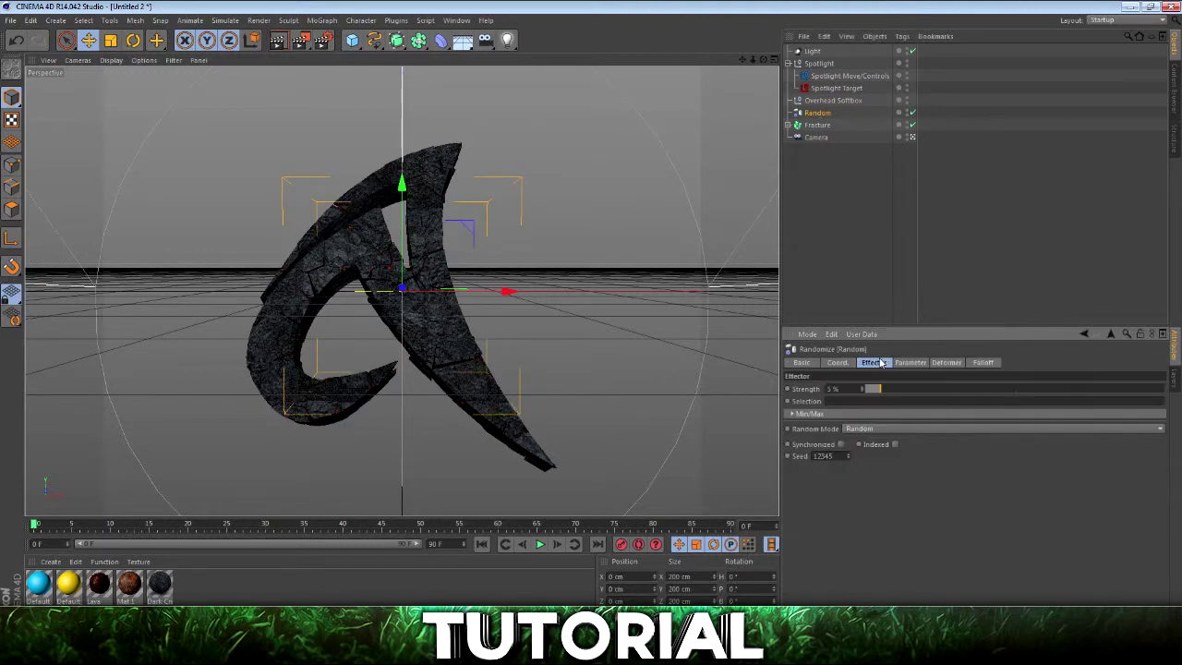
drag(880, 389, 894, 389)
click(907, 363)
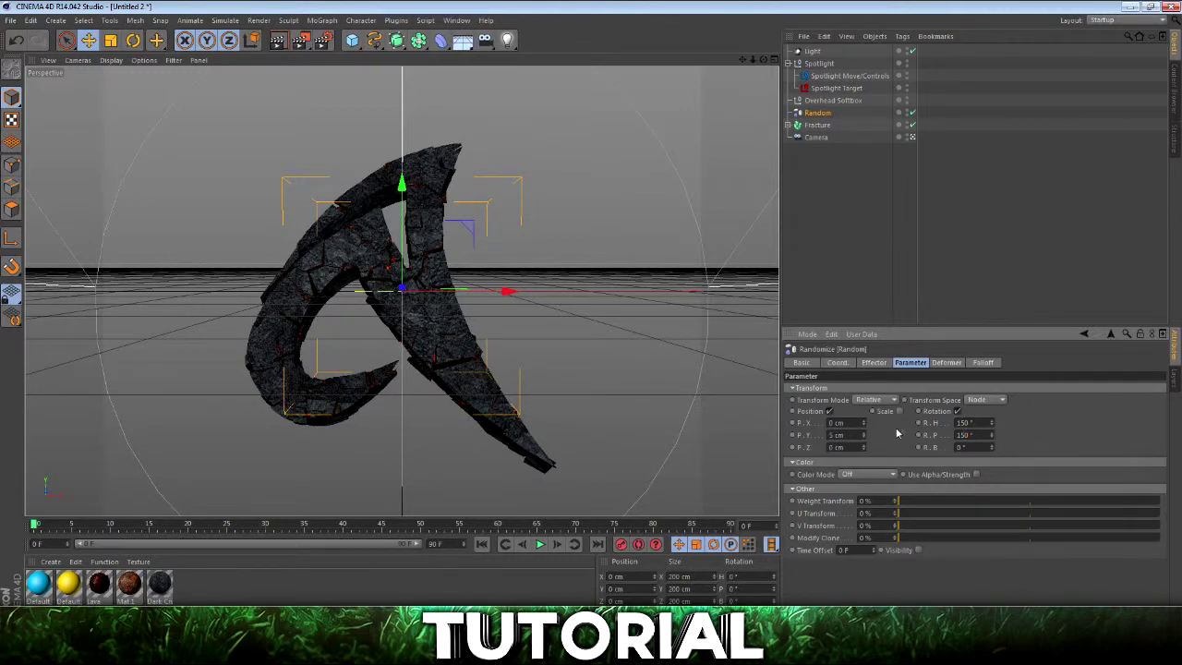
drag(864, 447, 863, 528)
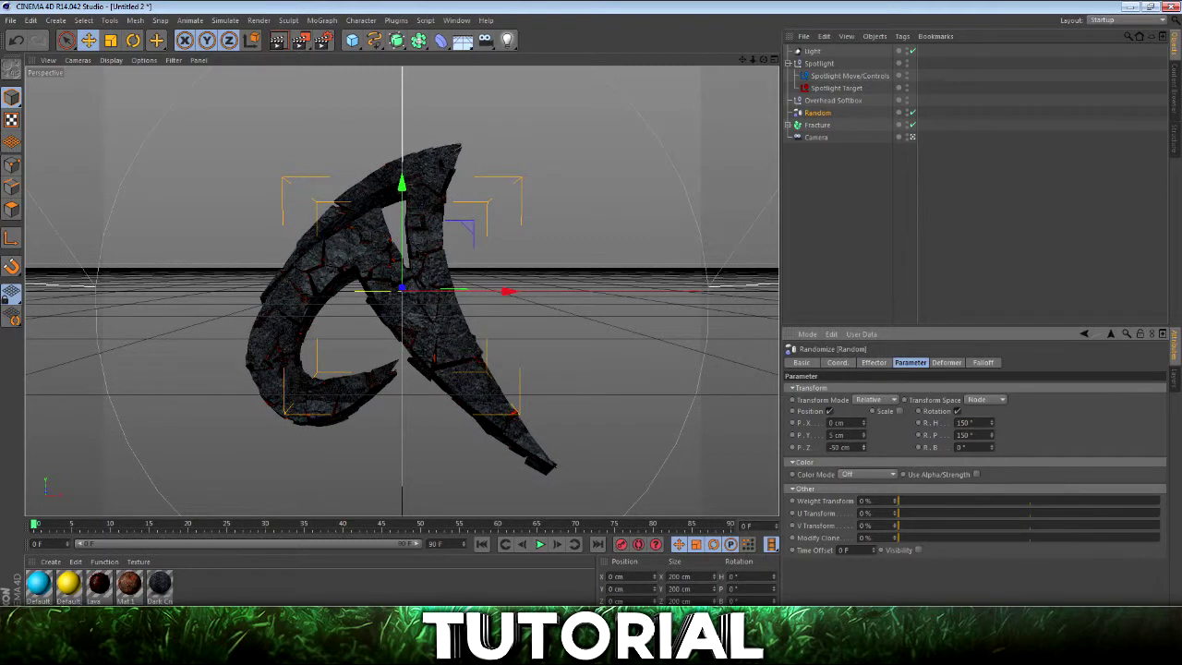
drag(863, 423, 864, 417)
right_click(864, 425)
Add Ambient Occlusion with 10% accuracy and Global Illumination to the render settings.
click(324, 41)
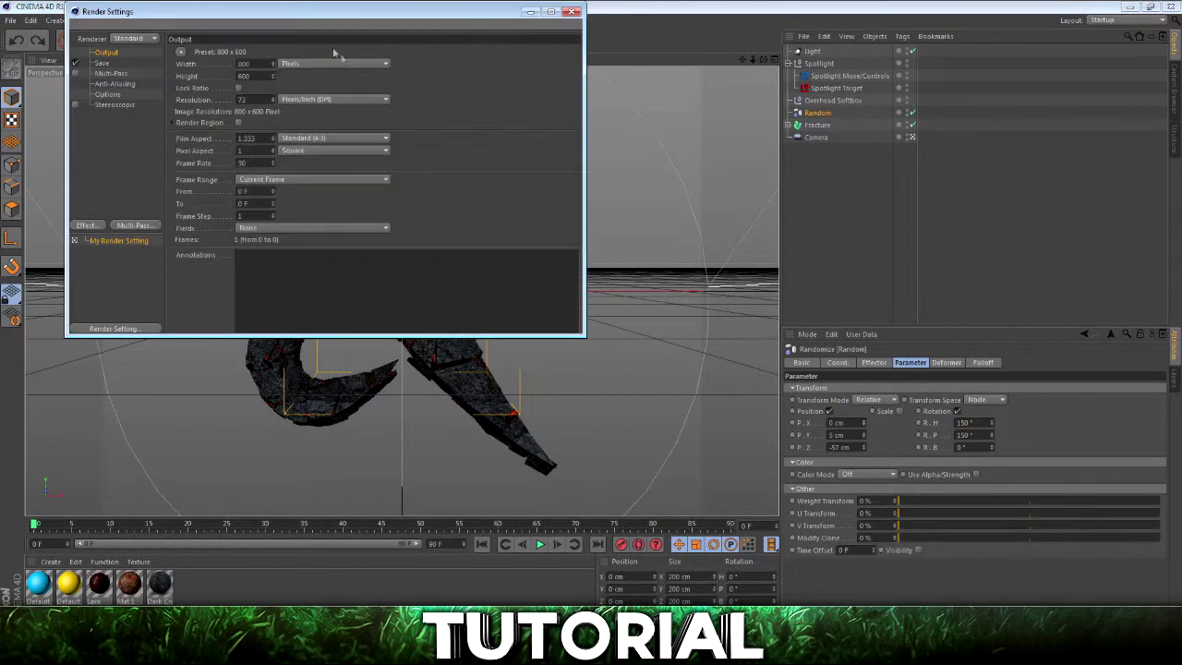
drag(153, 12, 201, 26)
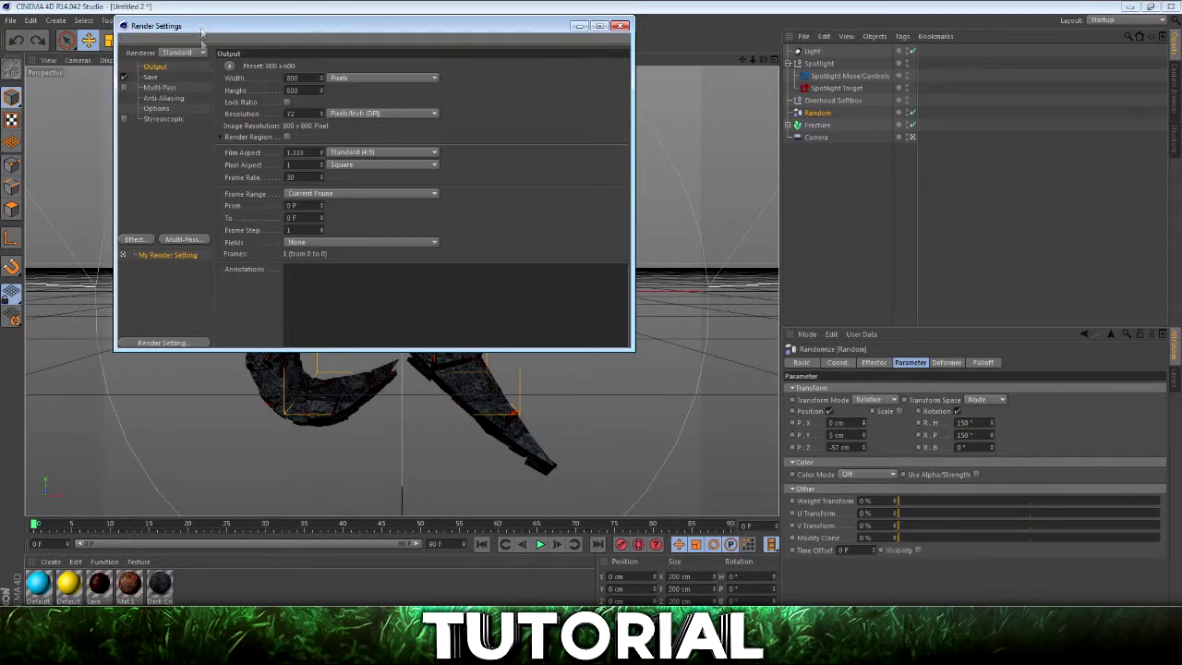
click(136, 240)
click(195, 317)
click(136, 240)
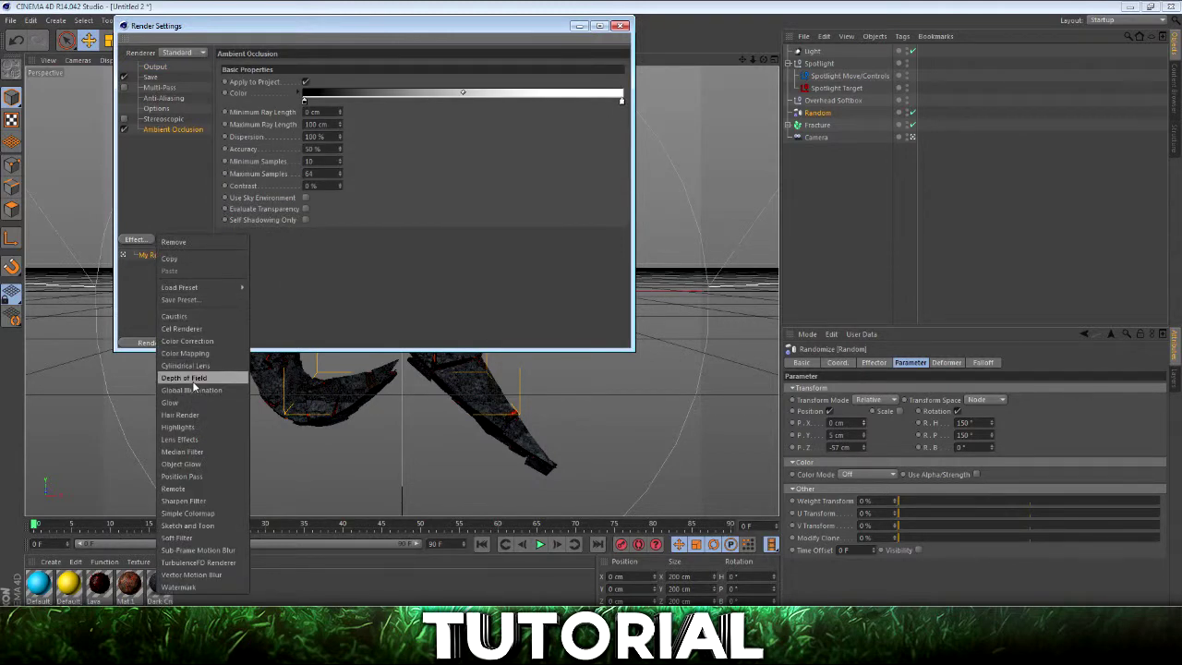
click(379, 283)
drag(313, 152, 256, 155)
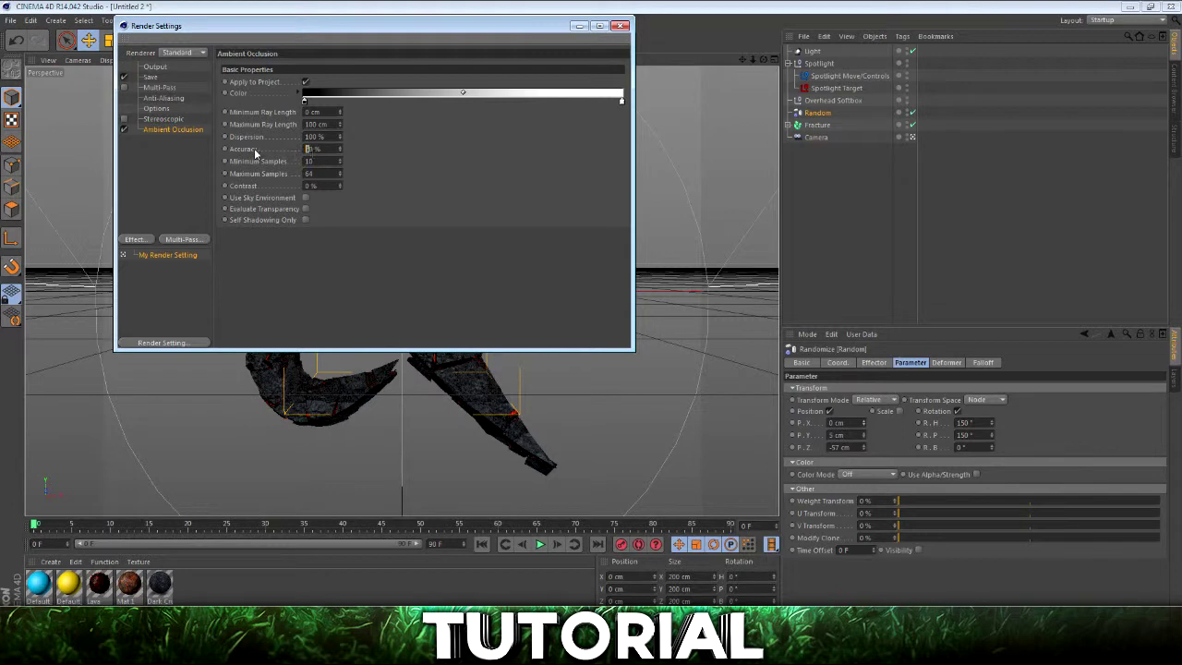
text(10)
key(Return)
click(135, 240)
click(210, 390)
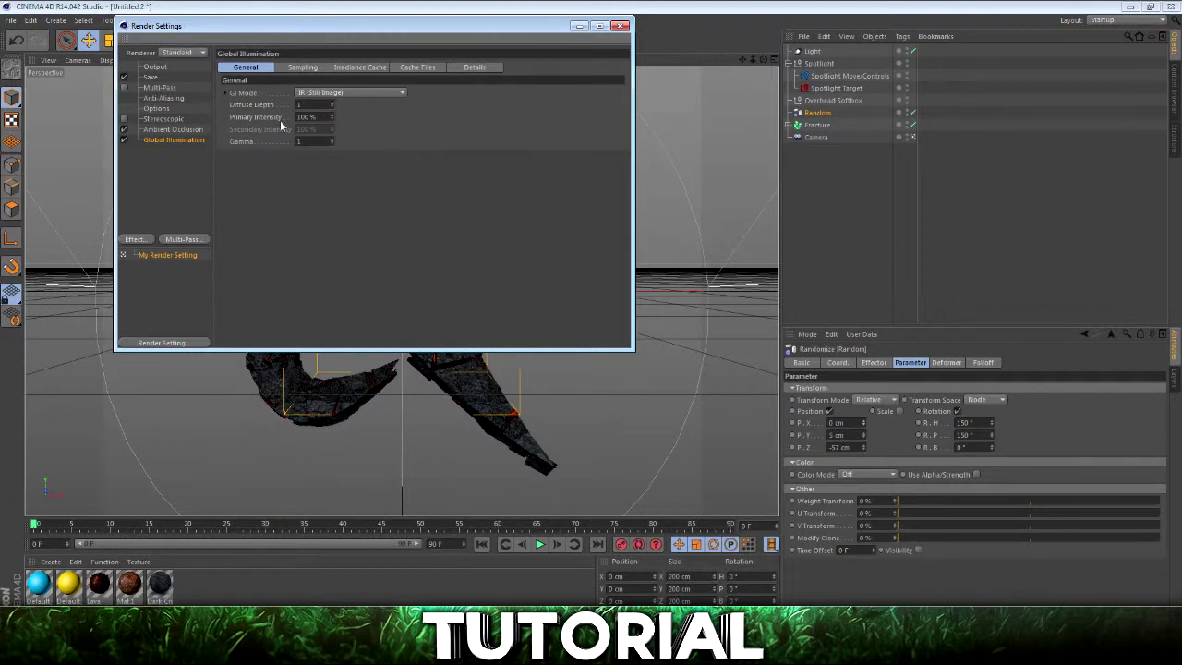
Review the Global Illumination general, sampling and irradiance cache settings, including the choices for samples and record density.
click(312, 69)
click(338, 90)
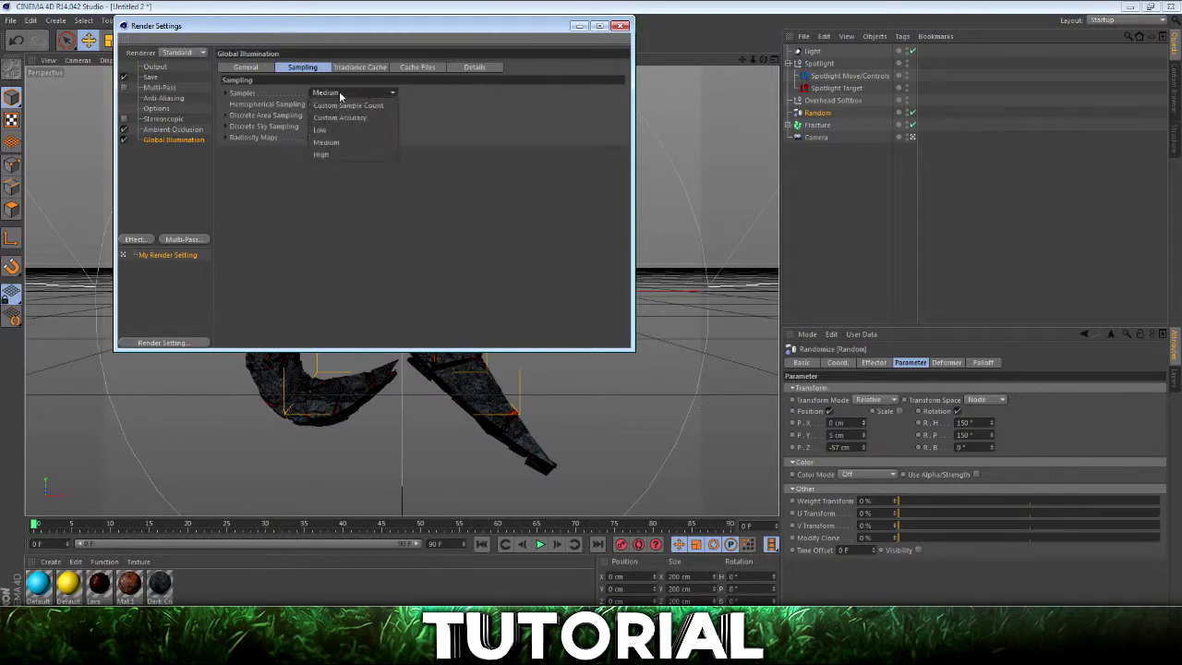
click(472, 213)
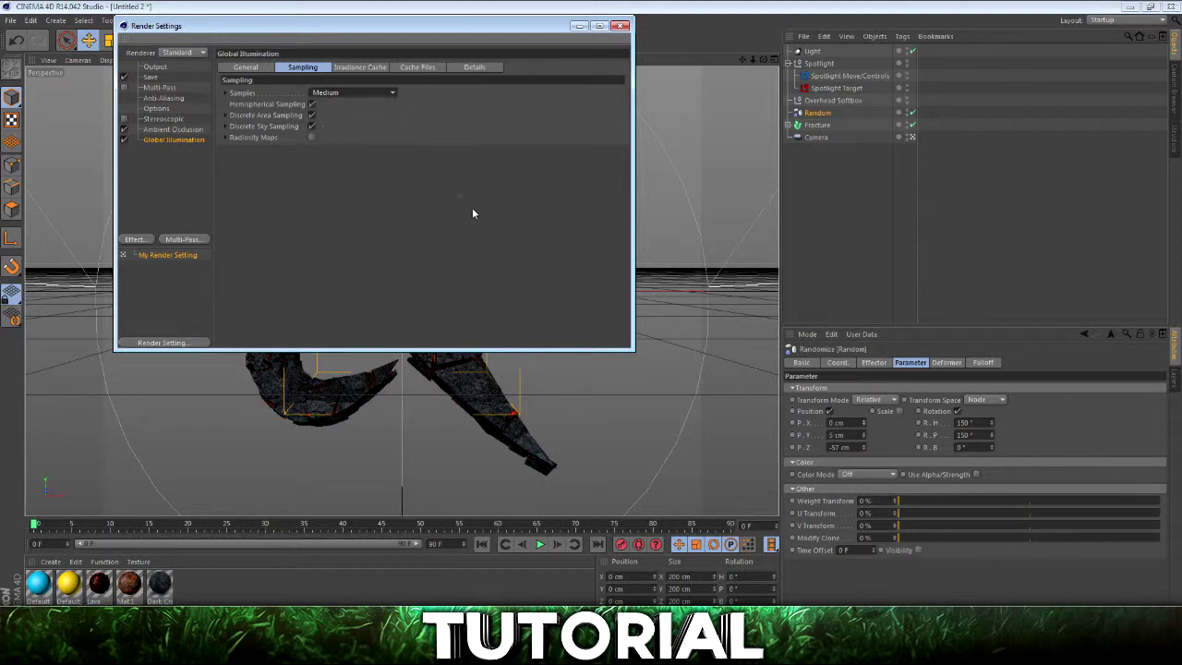
click(246, 68)
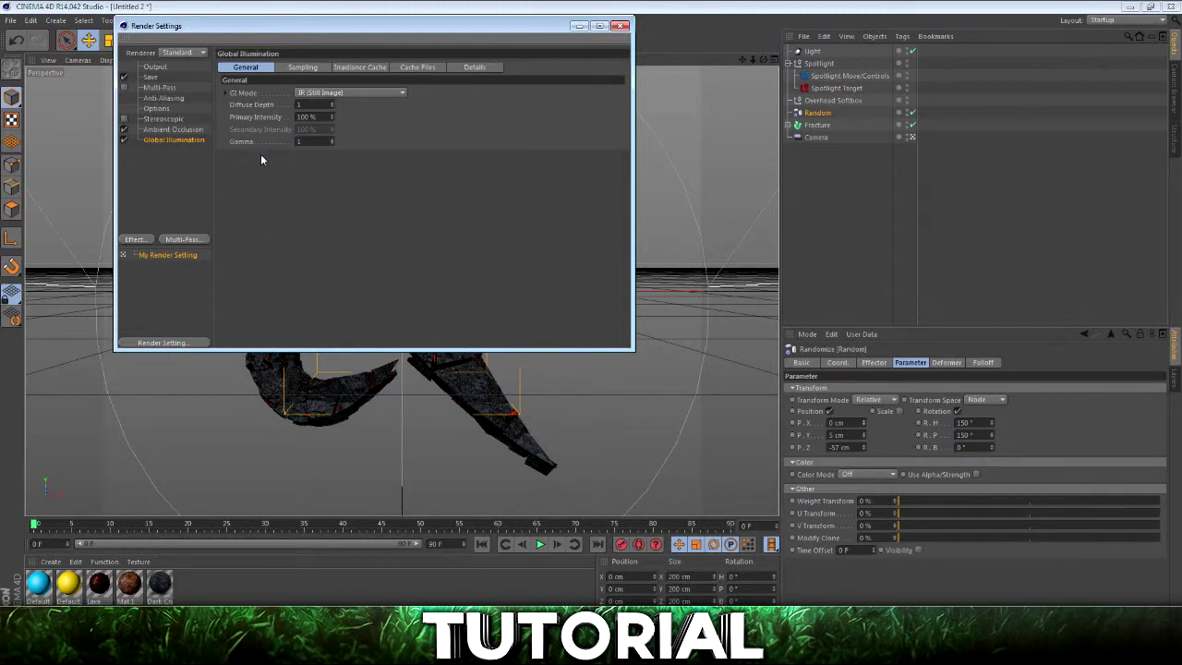
click(360, 69)
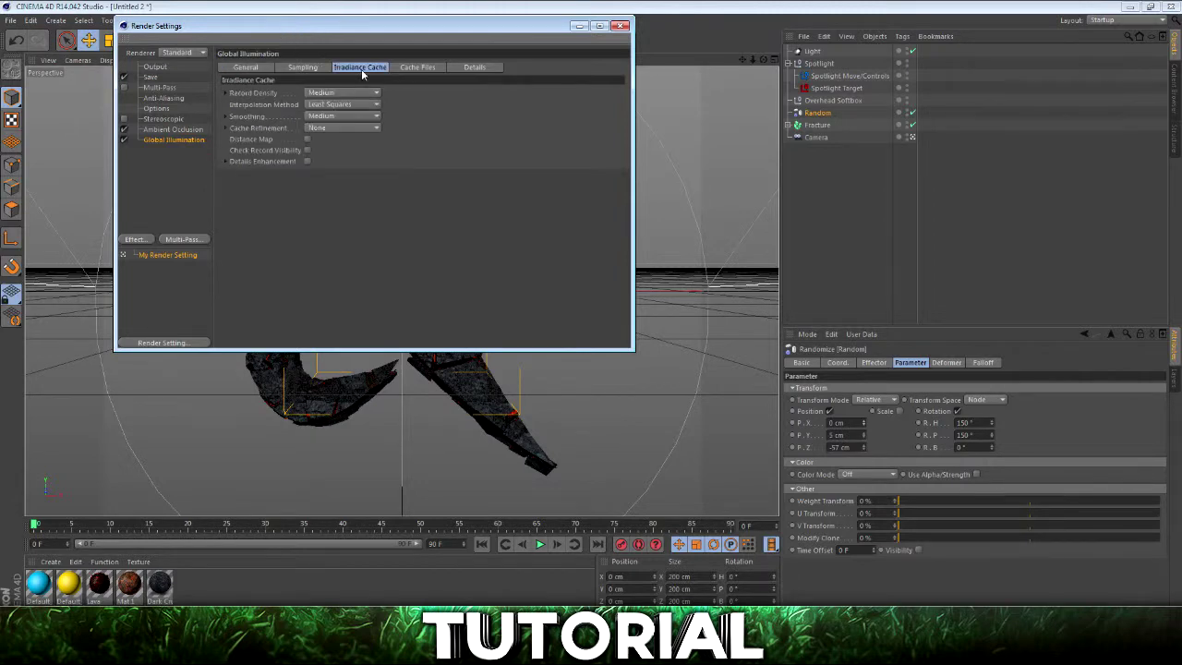
click(343, 93)
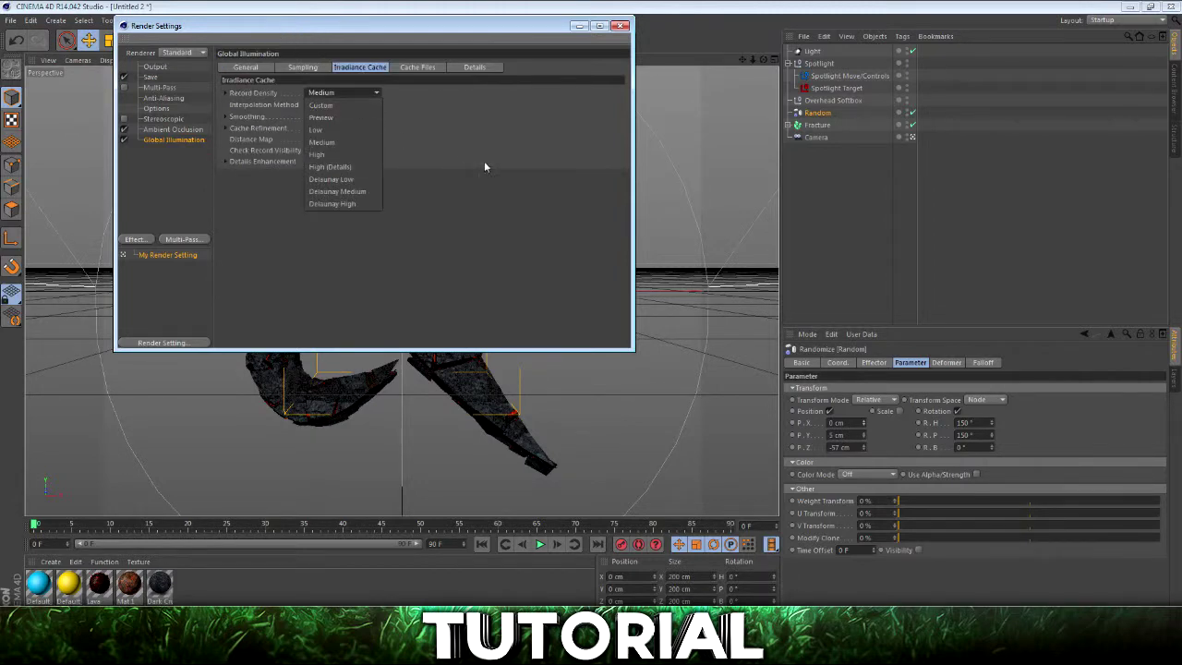
click(454, 162)
click(246, 67)
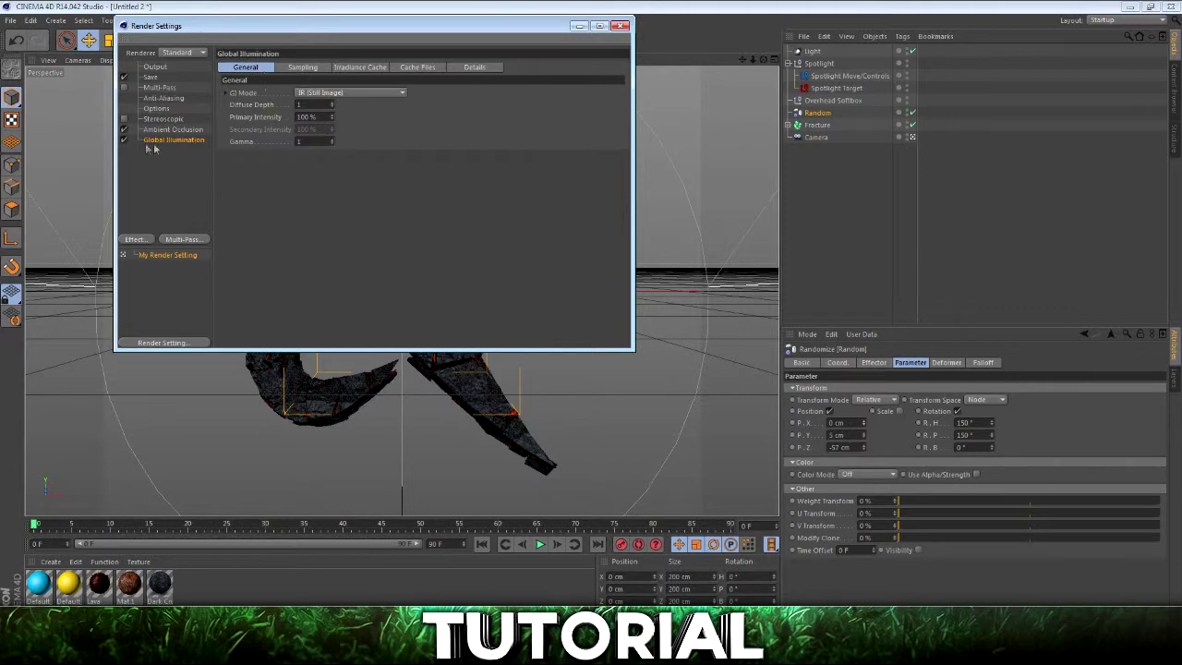
Add a Sharpen Filter effect to the render settings and set its strength to 5%.
click(135, 239)
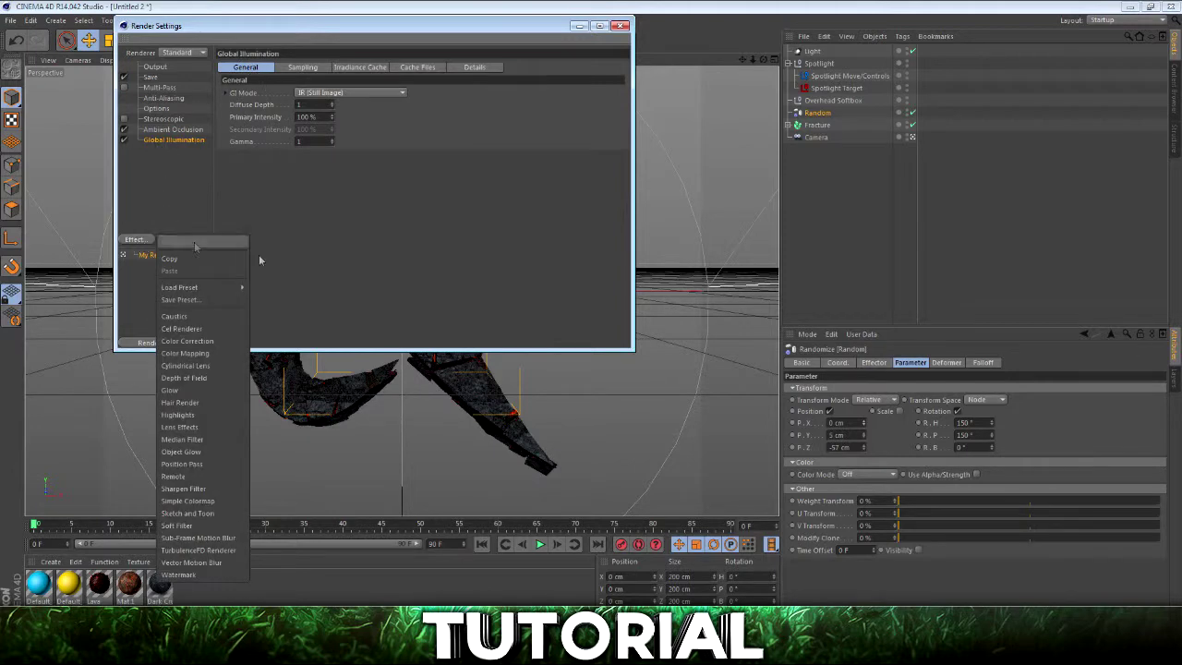
click(205, 489)
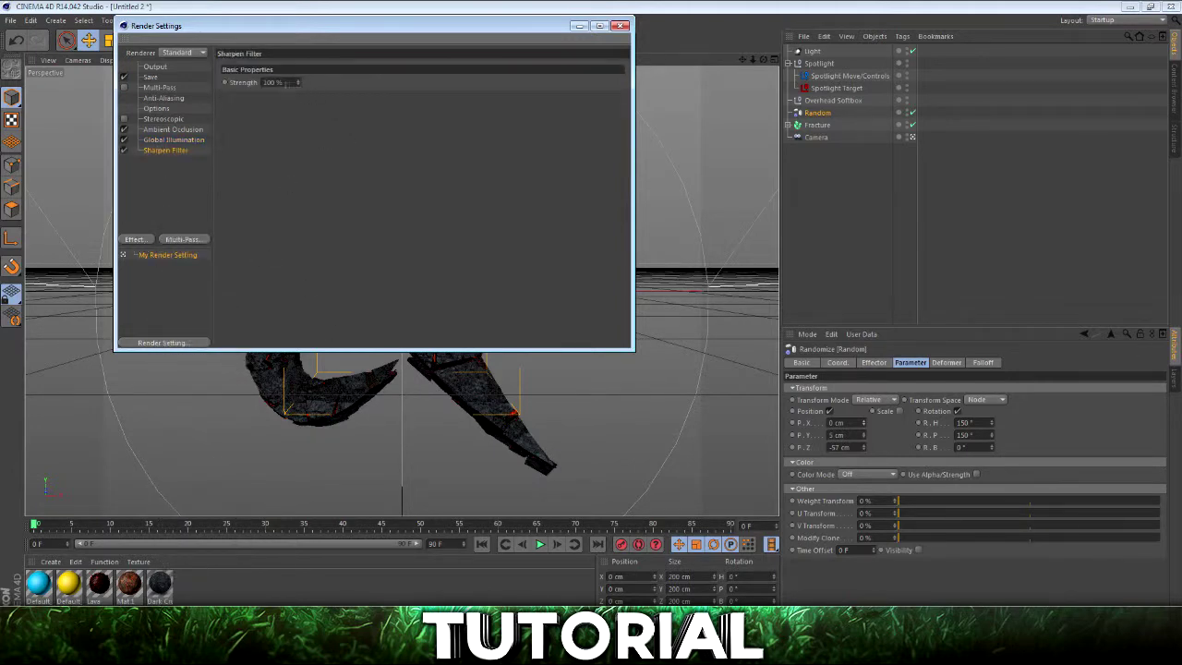
double_click(268, 83)
text(5)
key(Return)
Set the saved render image's format to PNG and enable its alpha channel.
click(151, 78)
click(335, 100)
click(384, 101)
click(384, 101)
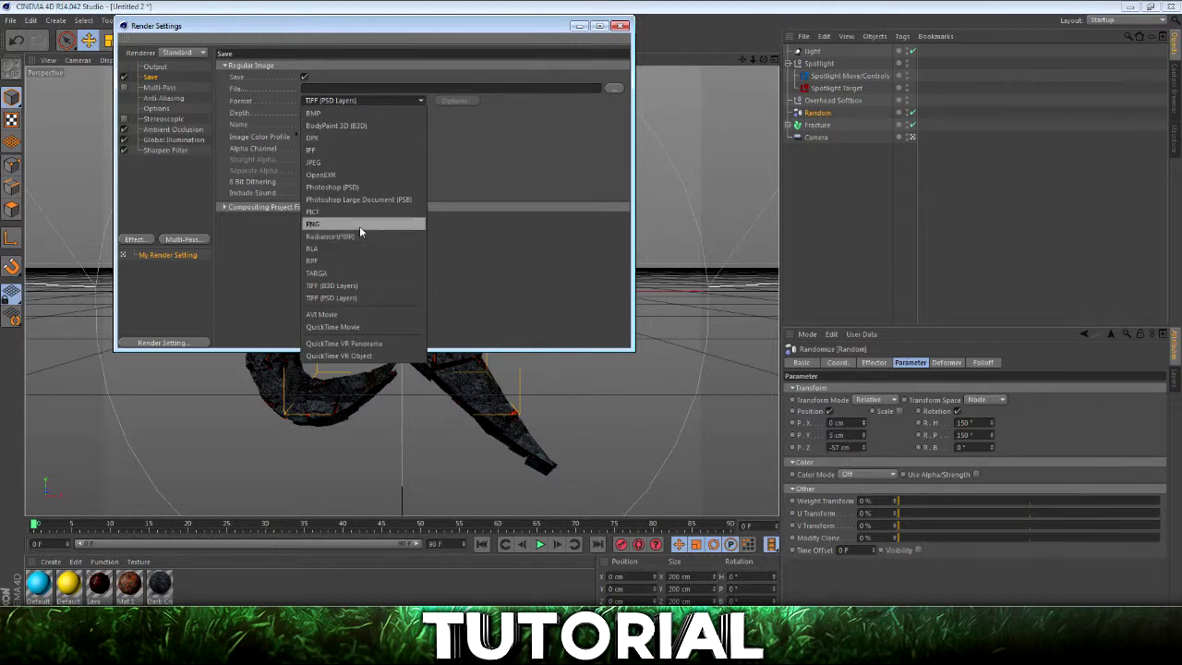
click(359, 225)
click(304, 149)
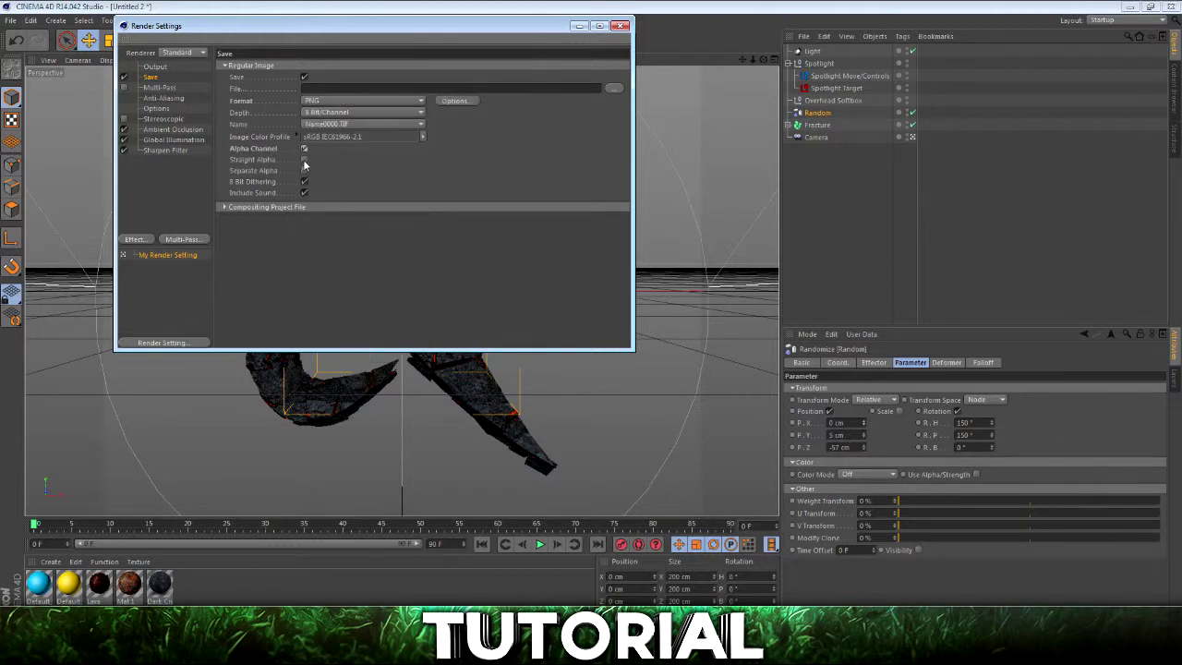
Try the DVCPRO HD 720 29.97 film/video preset for the render output size.
click(163, 68)
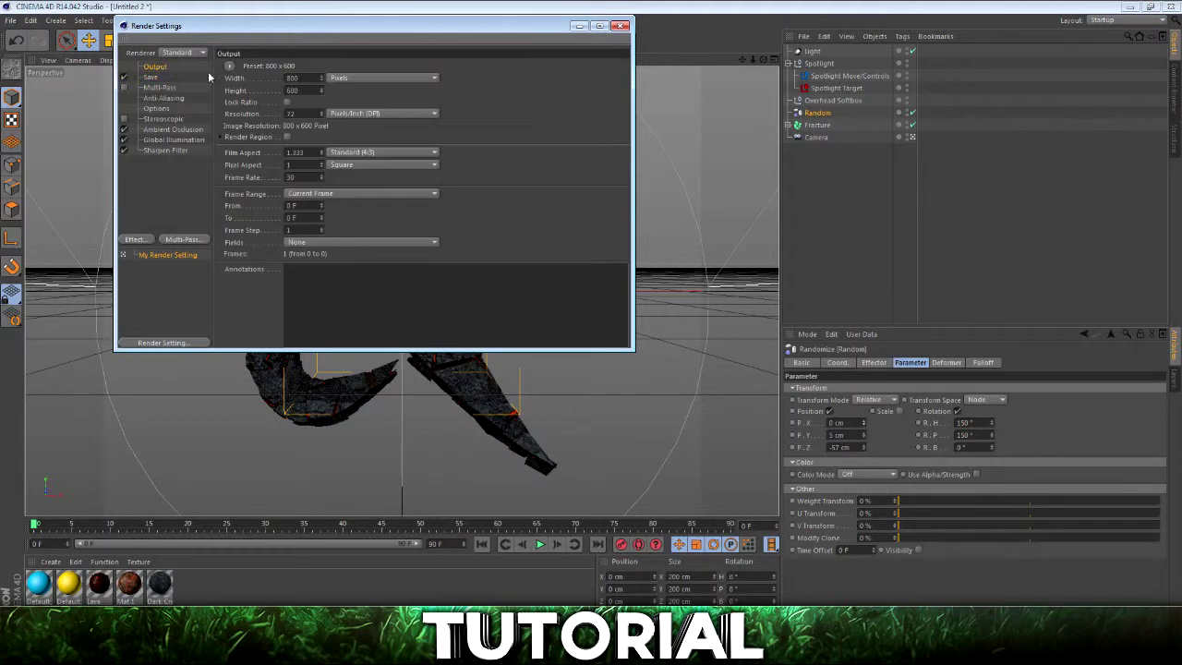
click(229, 66)
mouse_move(278, 79)
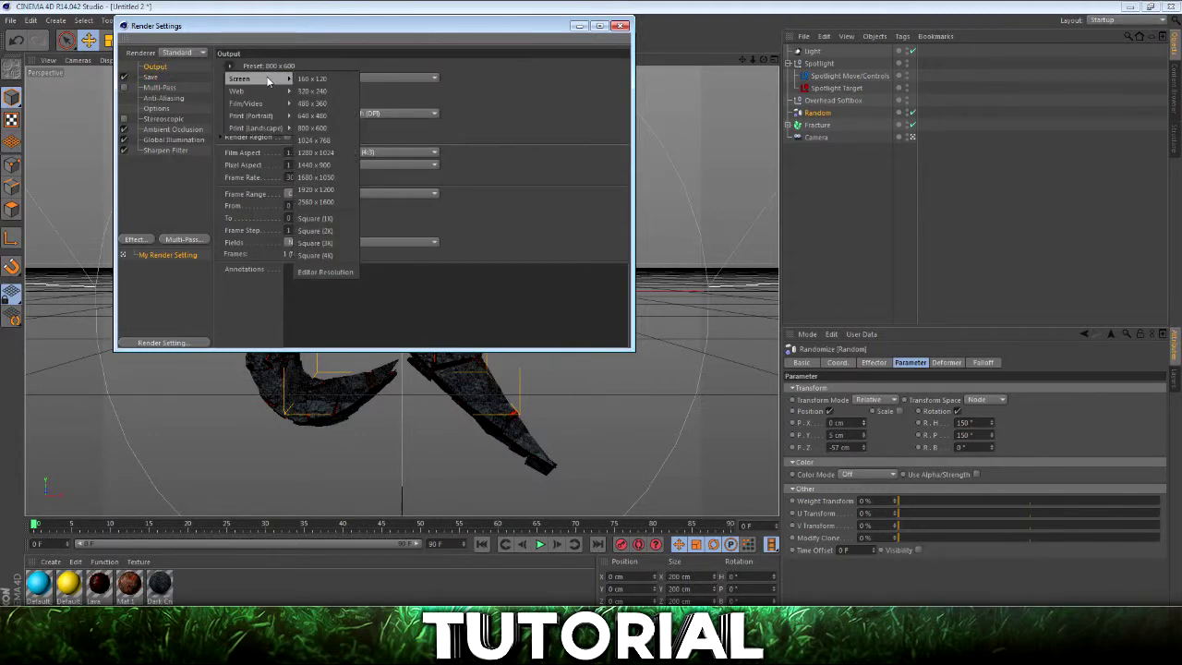
click(216, 98)
click(229, 67)
mouse_move(266, 93)
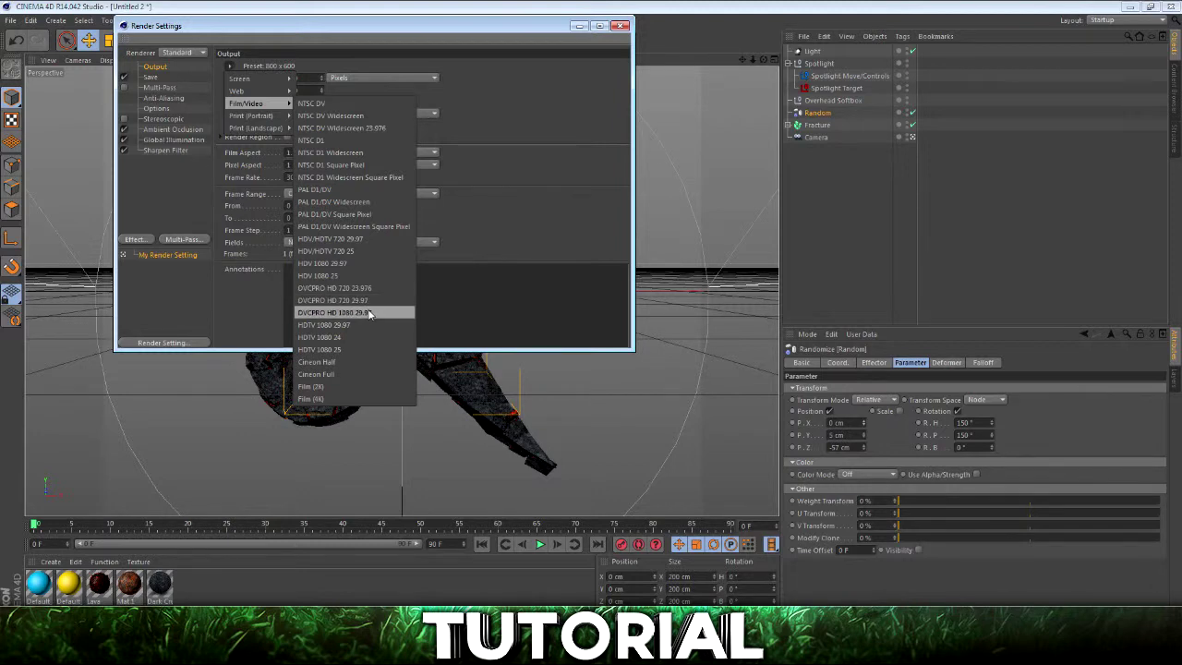
click(332, 300)
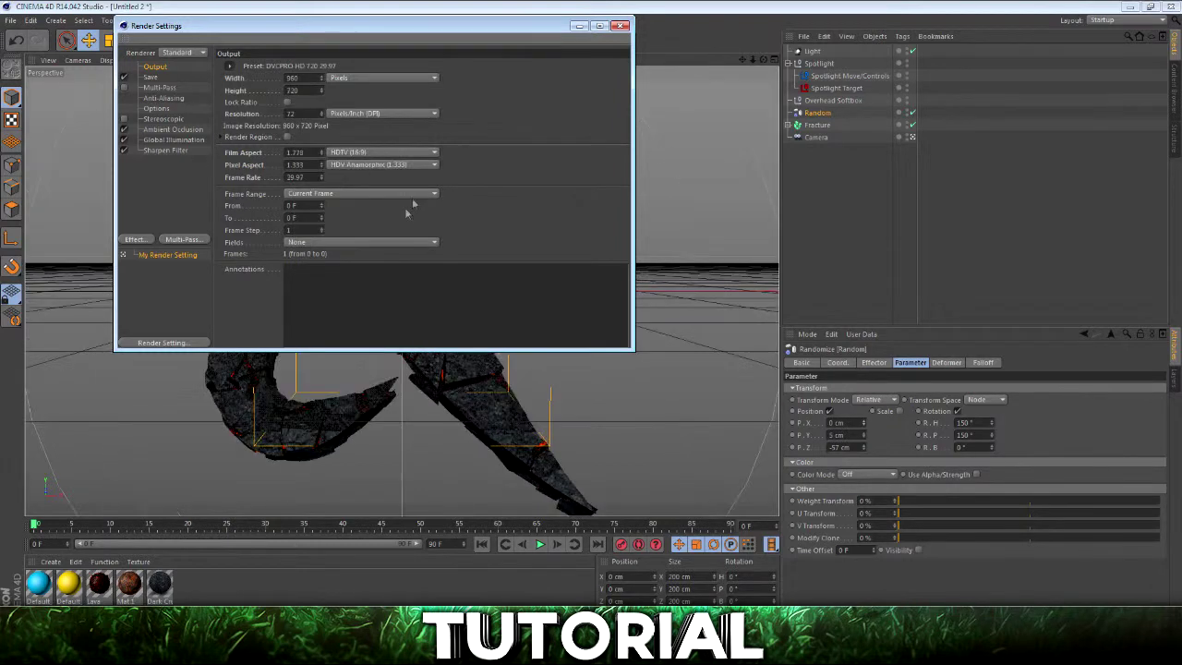
click(622, 26)
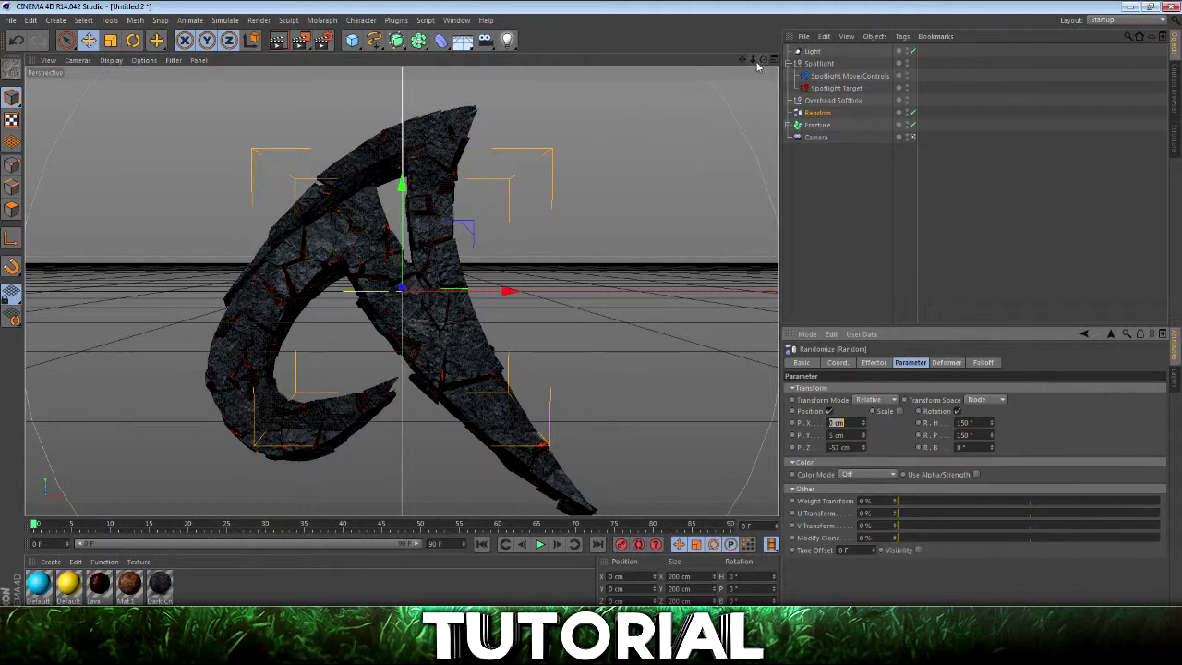
Apply the HDV/HDTV 720 29.97 film/video preset to the render output and close the render settings.
click(322, 39)
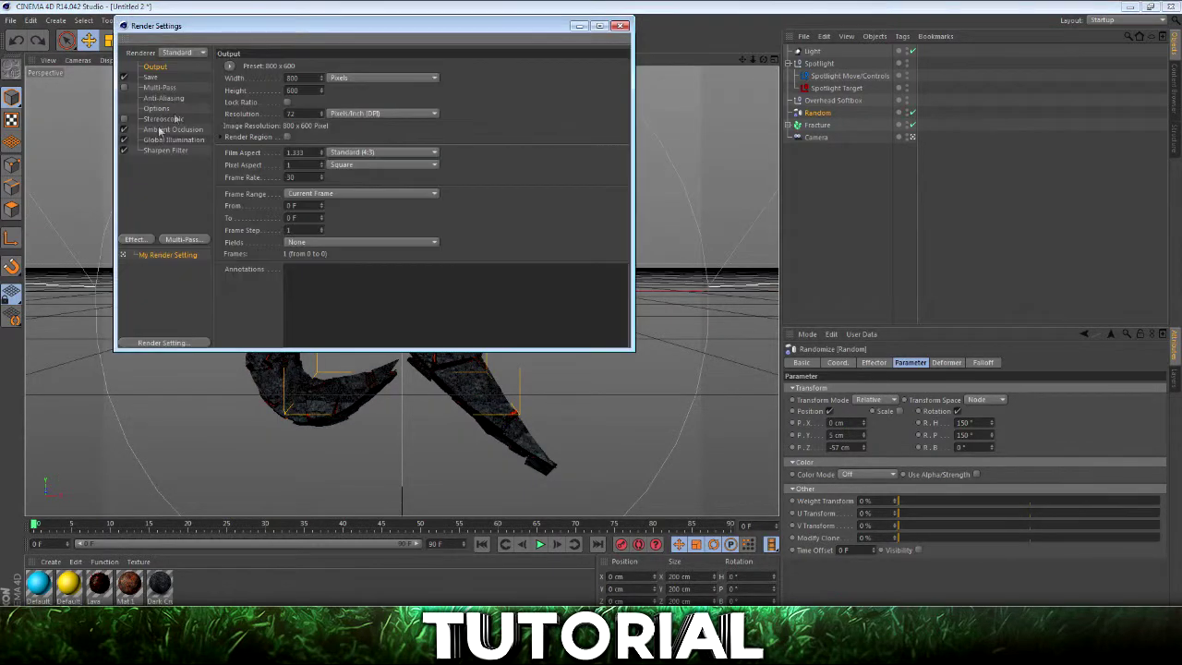
click(229, 66)
mouse_move(263, 103)
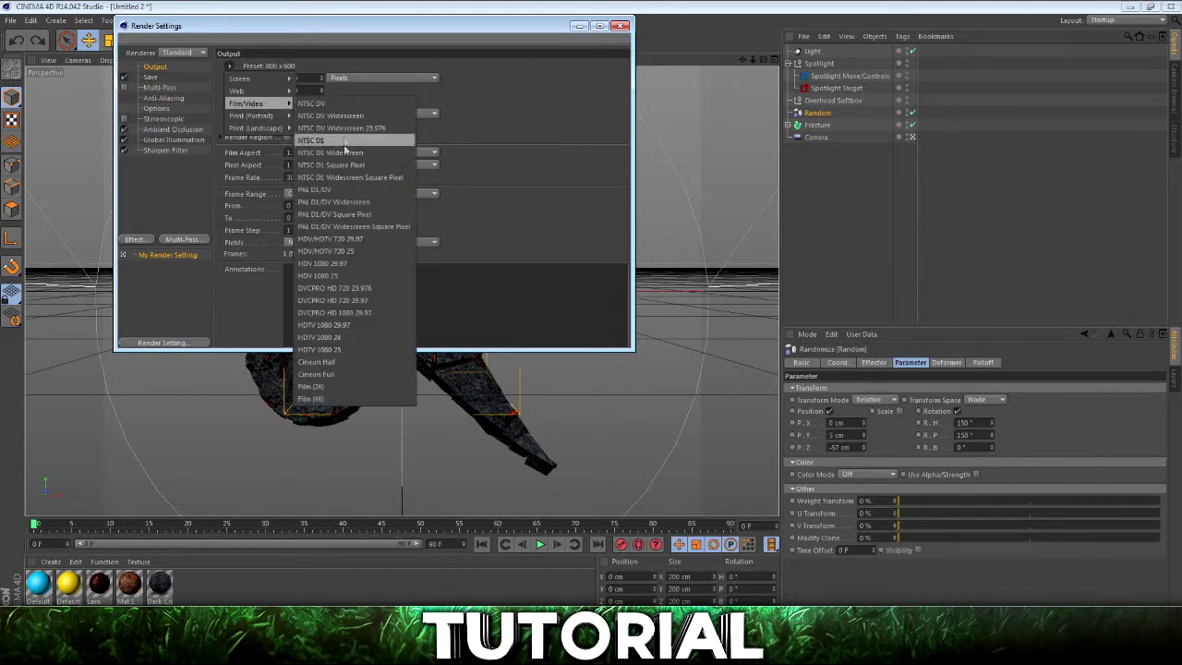
click(365, 238)
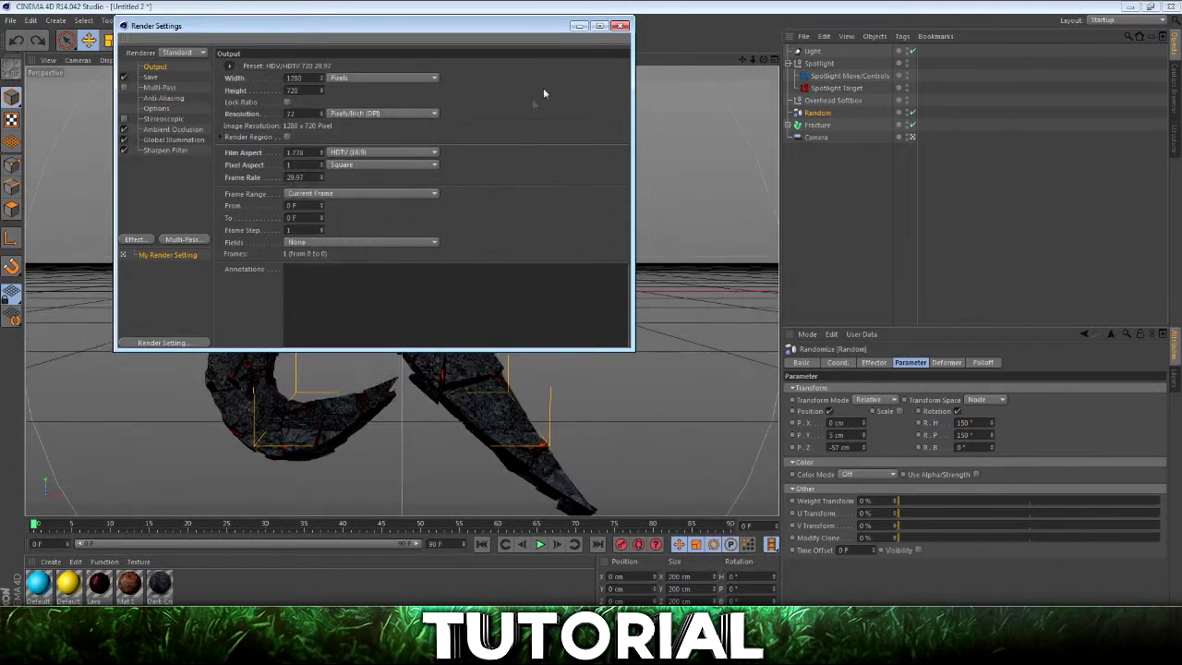
click(624, 25)
Zoom the camera view out slightly to frame the whole logo and render it to the Picture Viewer.
drag(753, 59, 716, 66)
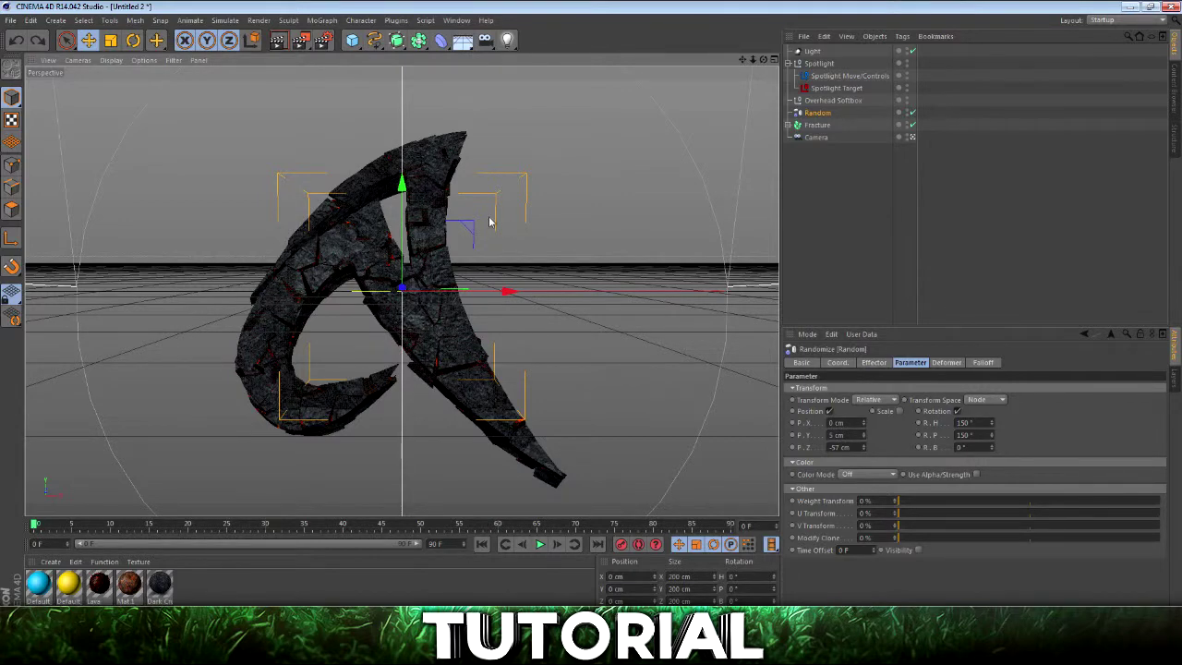
click(300, 40)
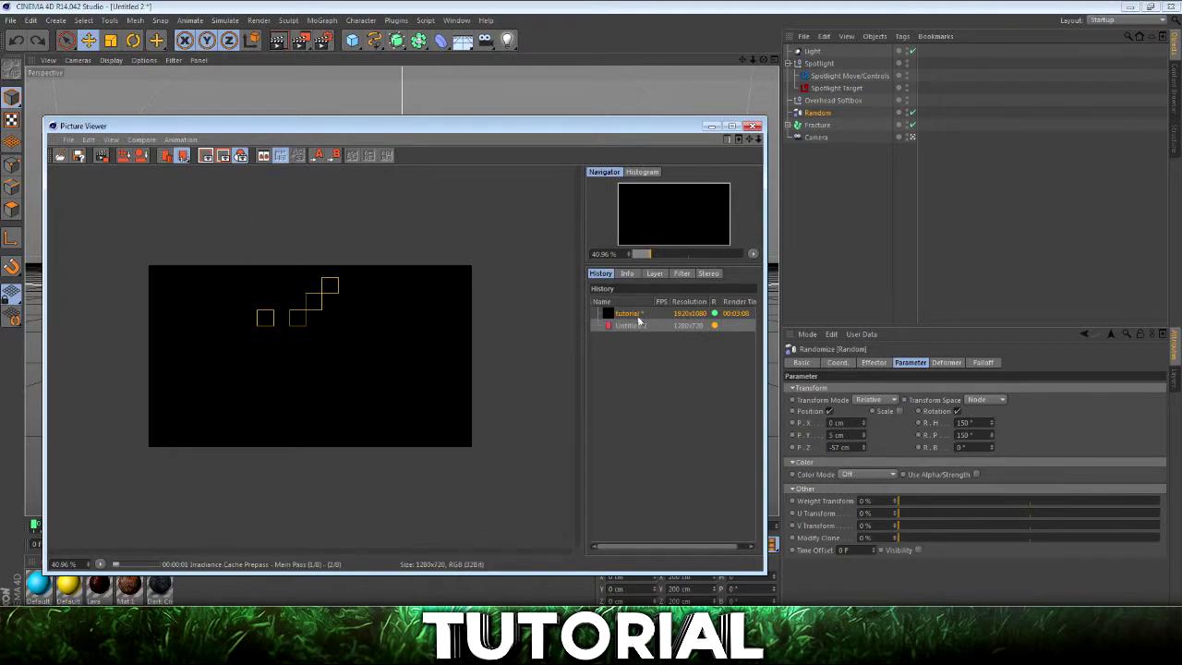